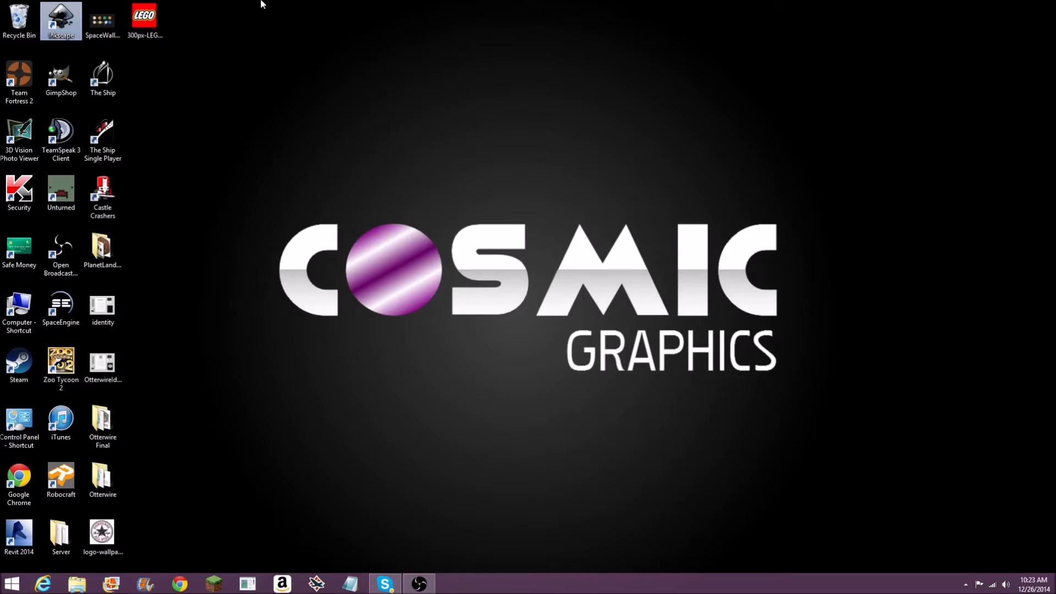
Launch Inkscape and set the page's custom size to 1000 px wide by 1000 px high.
click(257, 36)
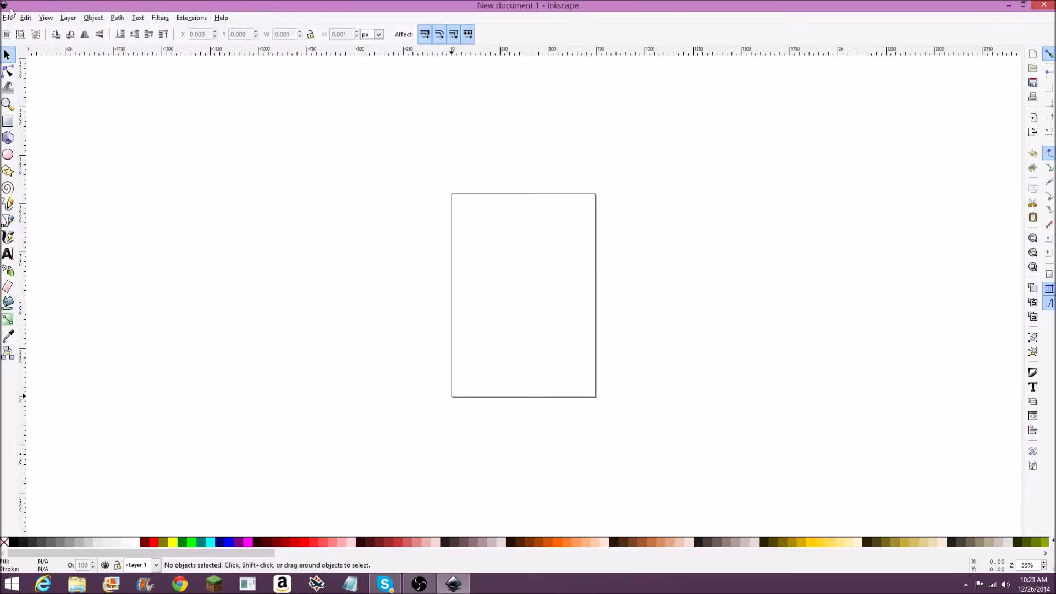
click(8, 18)
mouse_move(26, 17)
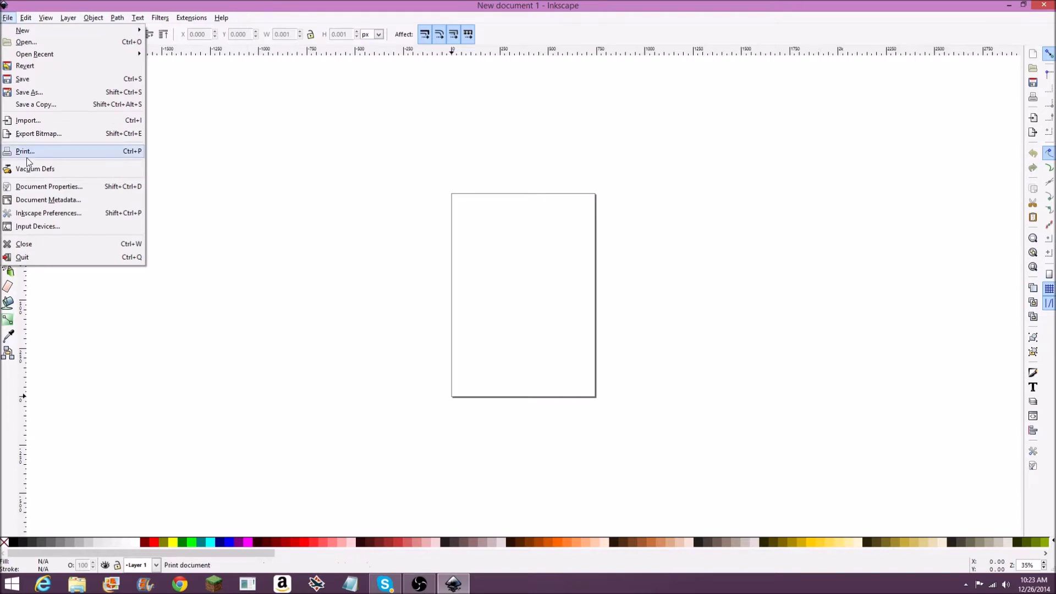
click(50, 184)
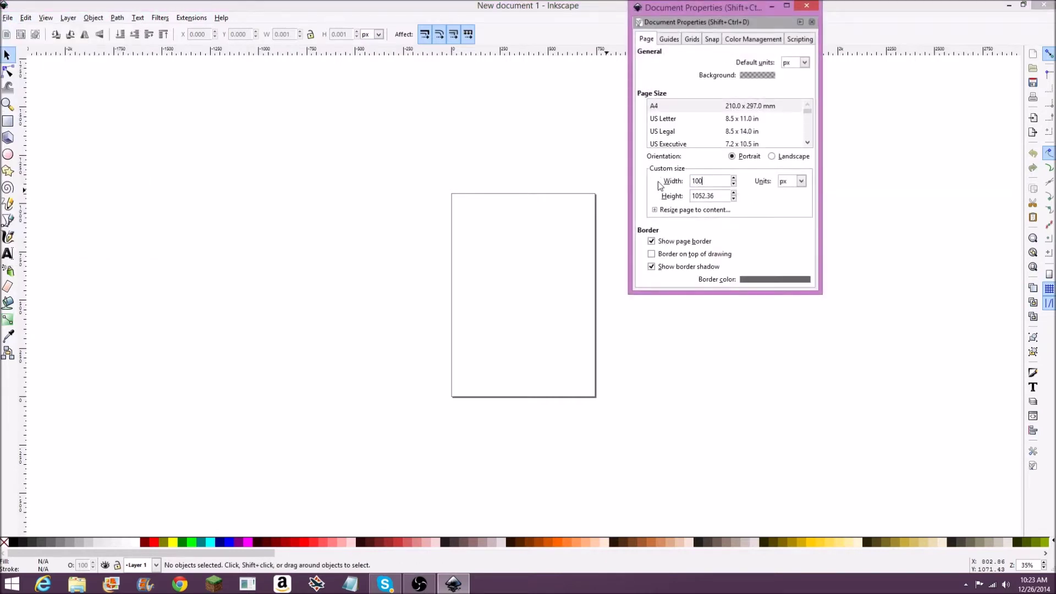
key(Return)
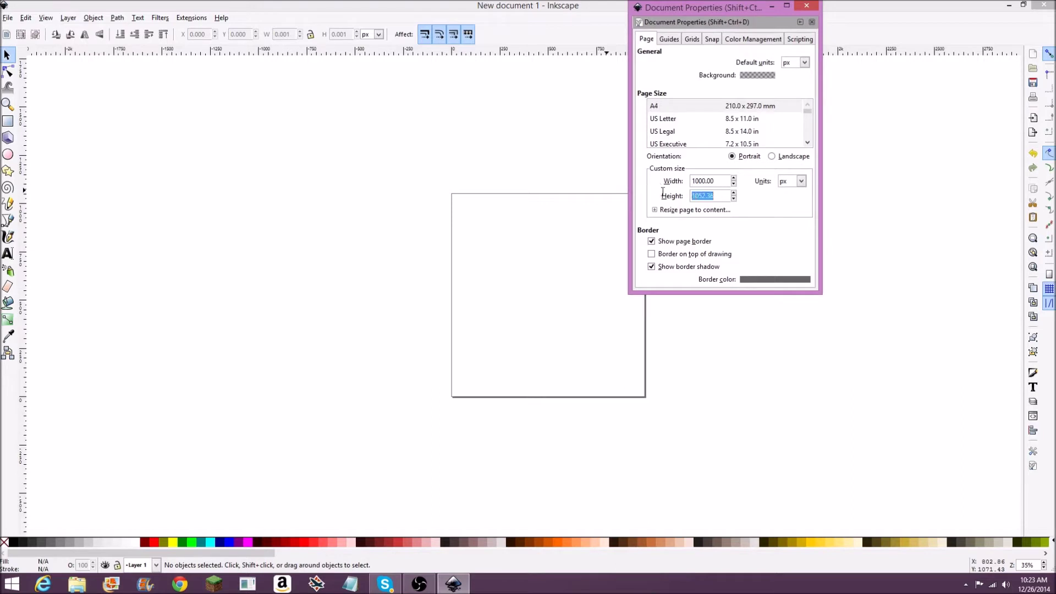
key(Return)
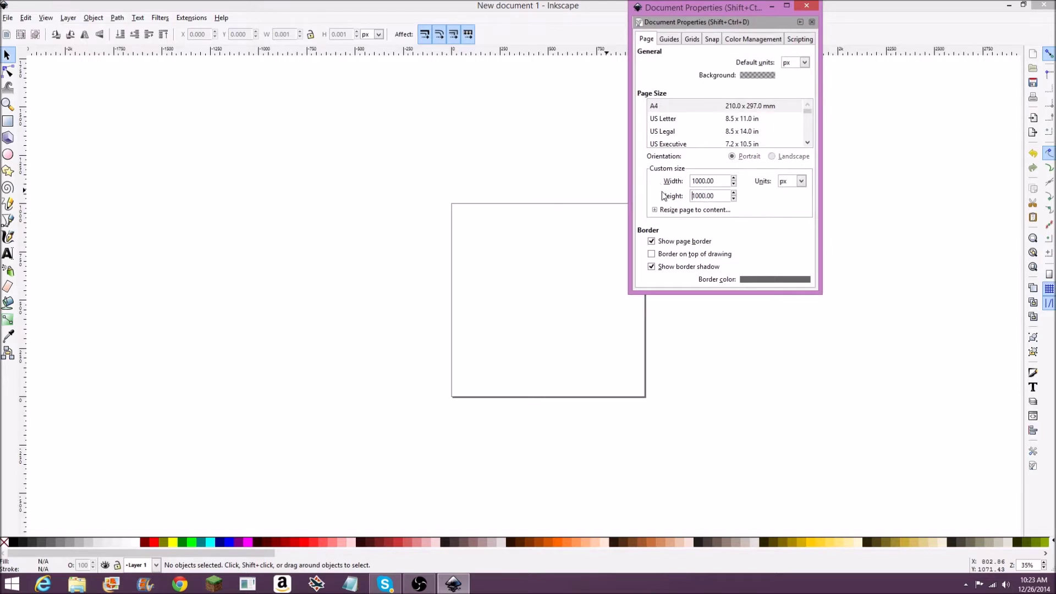
click(807, 6)
Display the Align and Distribute and the Fill and Stroke settings beside the canvas.
drag(667, 158, 573, 143)
key(plus)
key(plus)
drag(511, 184, 589, 189)
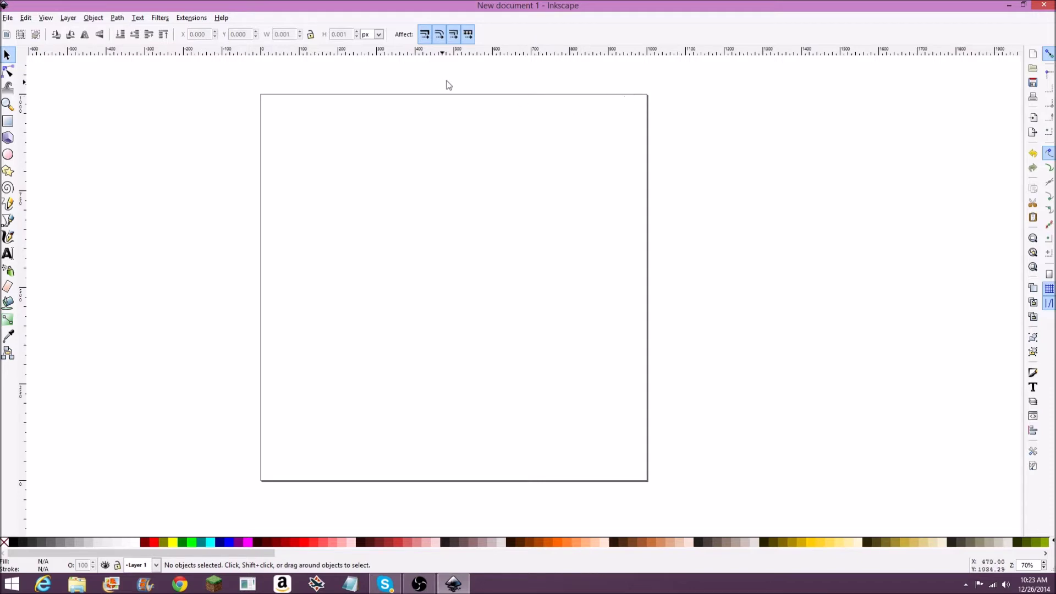
click(100, 20)
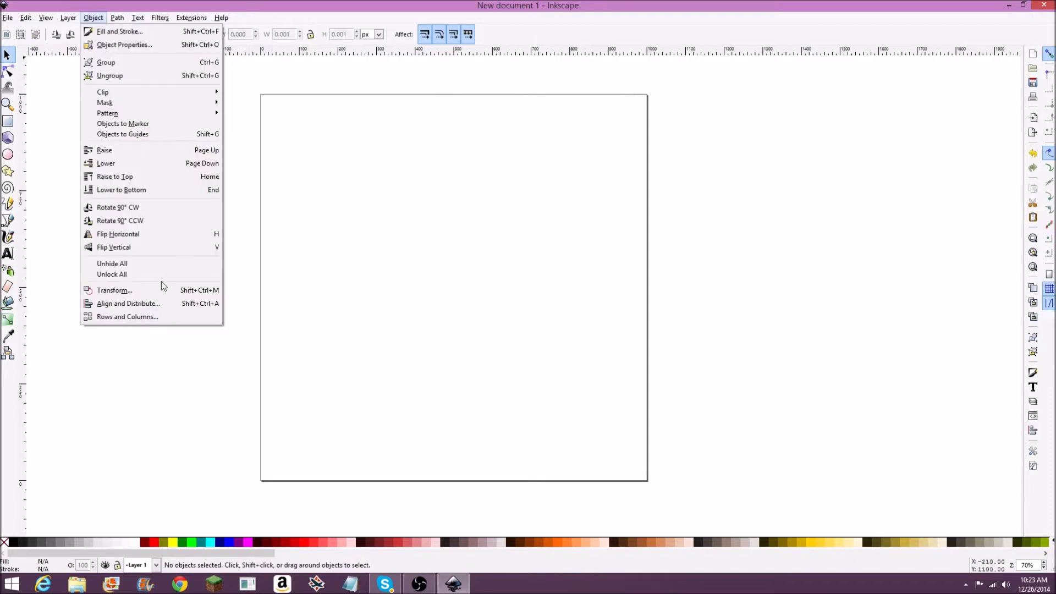
click(160, 304)
click(93, 17)
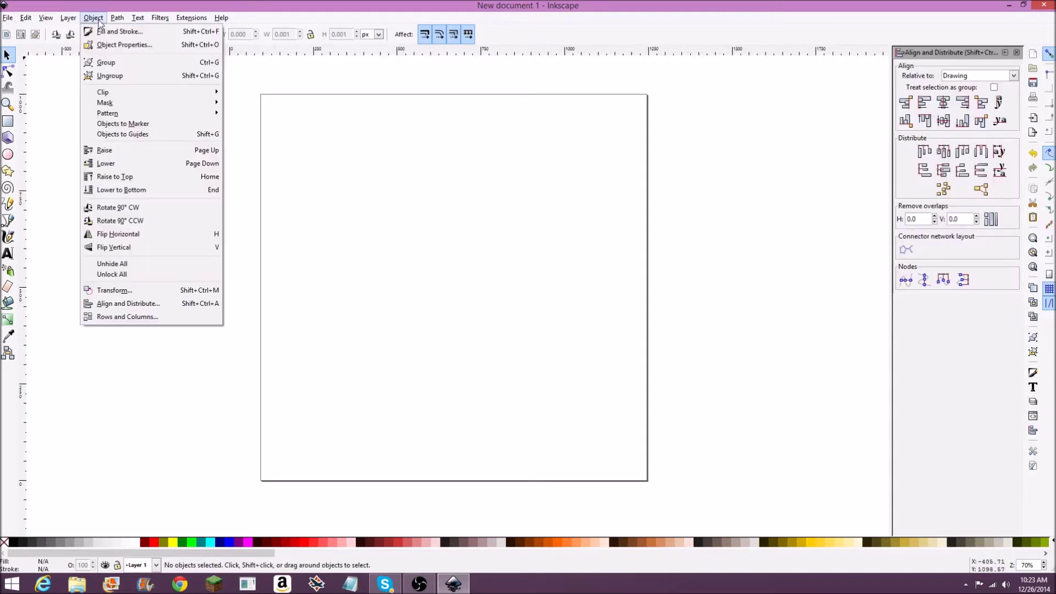
click(102, 31)
Import the LEGO logo image from the desktop as an embedded image.
mouse_move(616, 146)
mouse_down()
mouse_move(599, 141)
mouse_move(622, 150)
mouse_up()
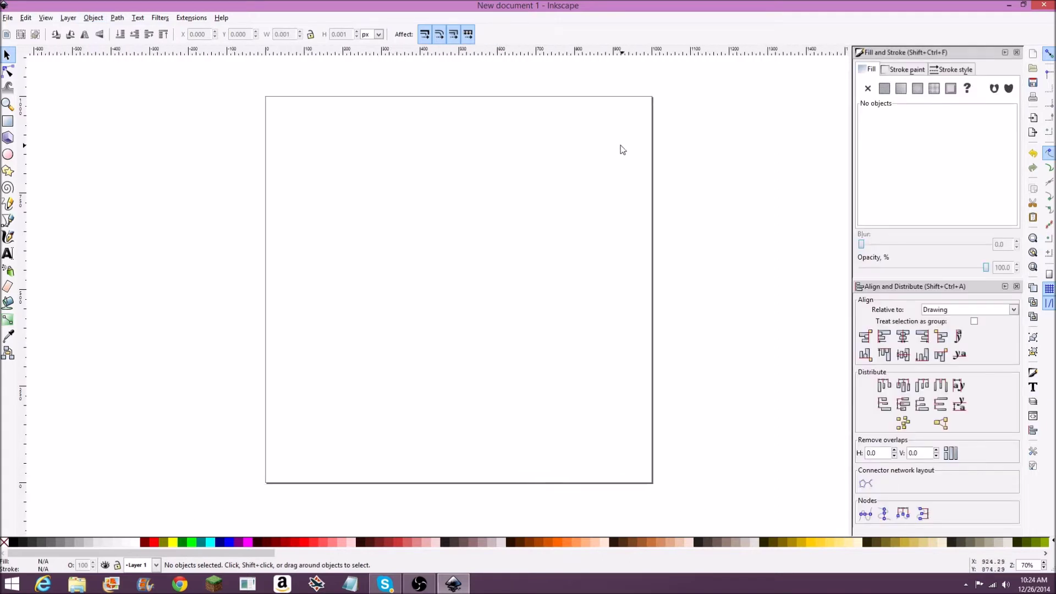
click(8, 18)
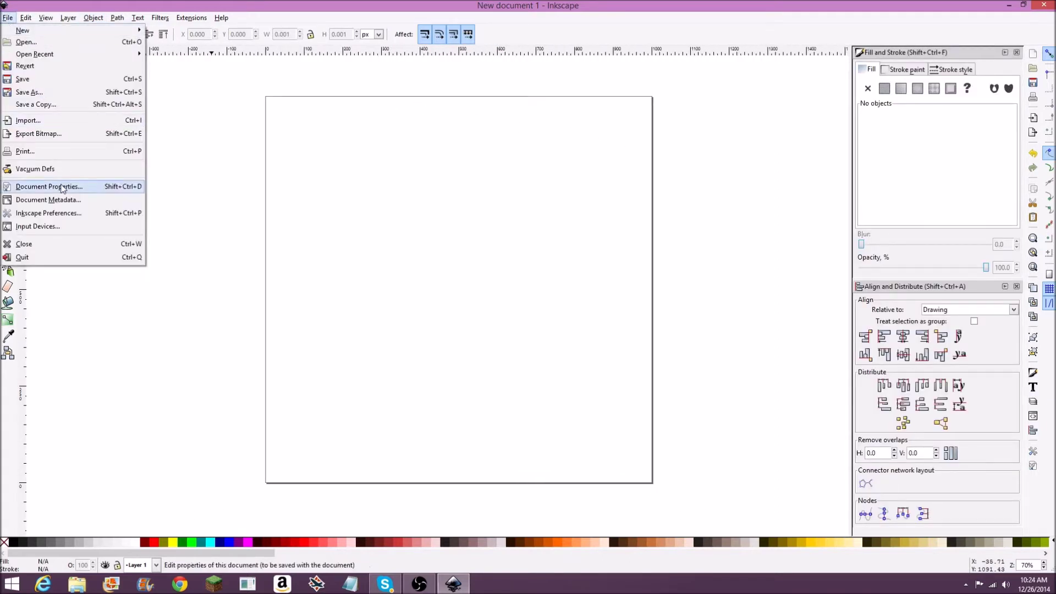
click(35, 121)
click(30, 98)
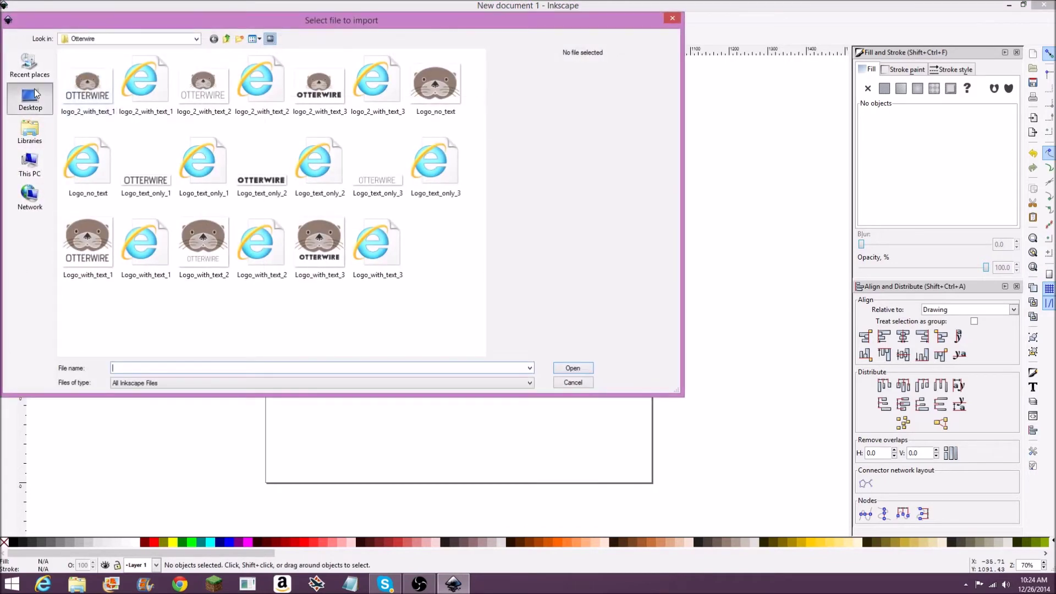
click(242, 149)
click(584, 370)
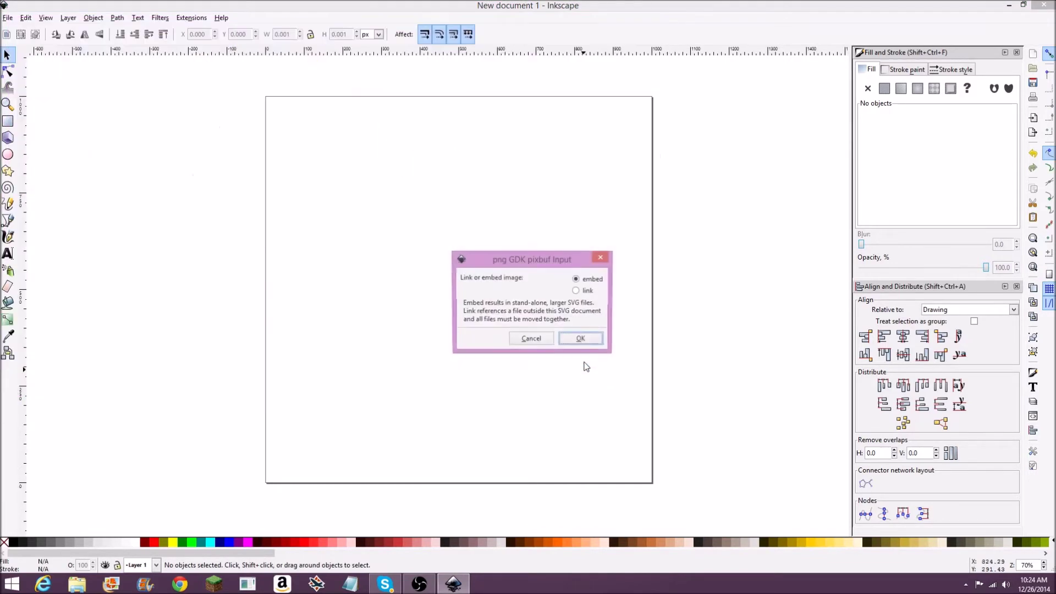
click(582, 340)
Place the imported logo beside the page's left edge, around mid-height, as a reference.
drag(593, 347, 190, 241)
click(261, 145)
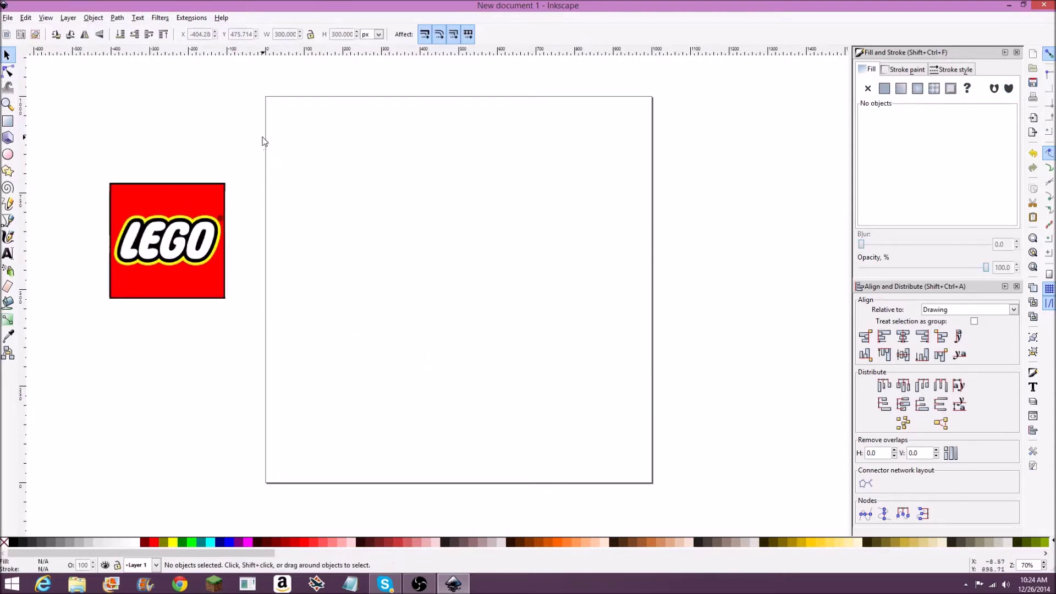
key(plus)
mouse_move(274, 168)
mouse_down()
mouse_move(403, 183)
mouse_move(278, 149)
mouse_up()
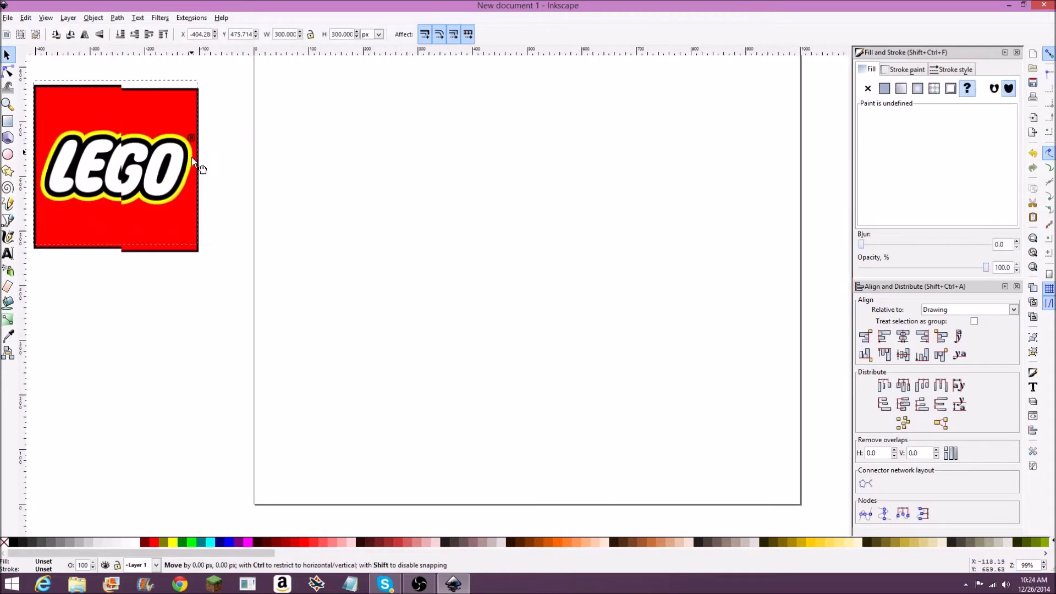
drag(193, 167, 193, 219)
click(230, 106)
key(minus)
Add a flowed text reading "LEGO" on the page and scale it up proportionally to about 778 px wide.
drag(358, 205, 261, 241)
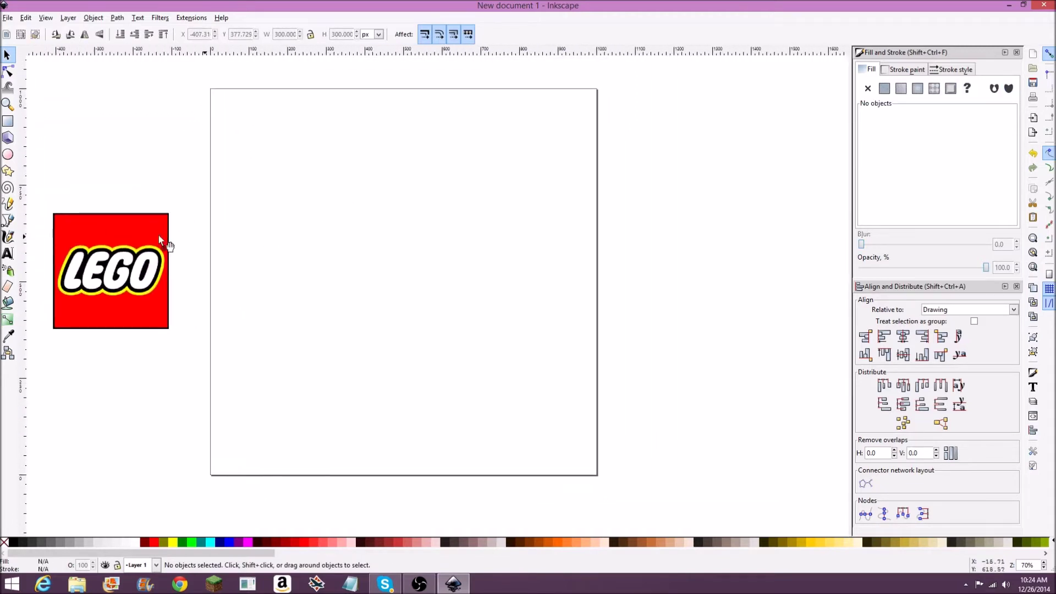
click(7, 253)
drag(245, 177, 525, 292)
text(LEGO)
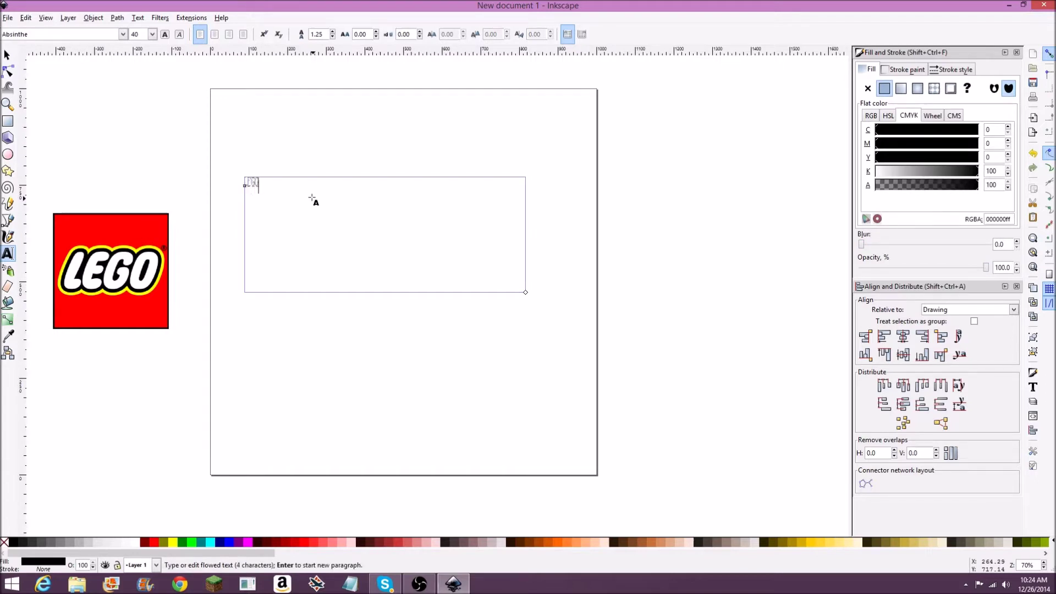
click(7, 55)
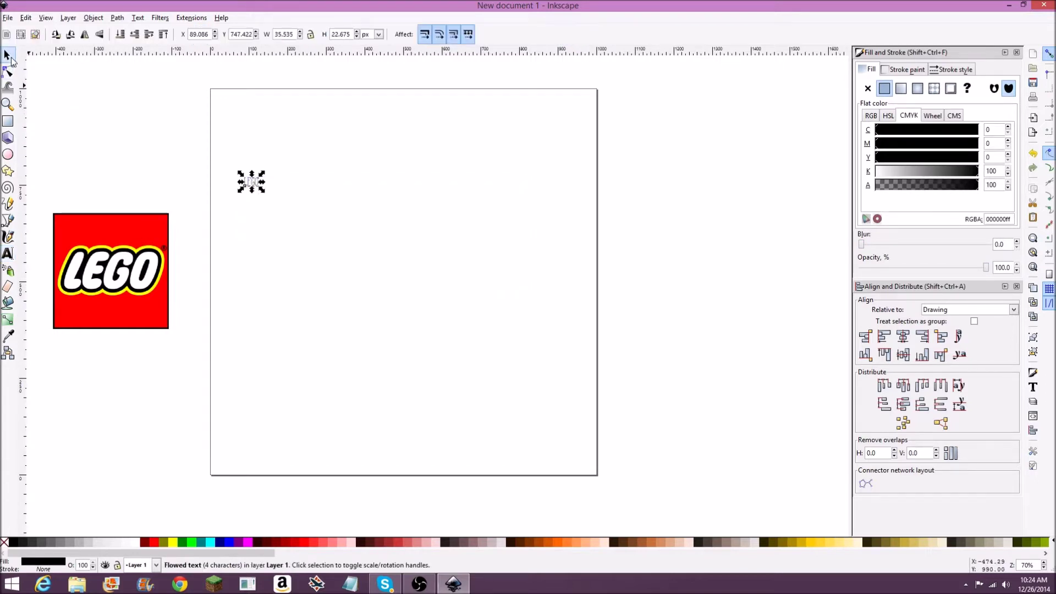
key(ctrl)
drag(262, 190, 551, 380)
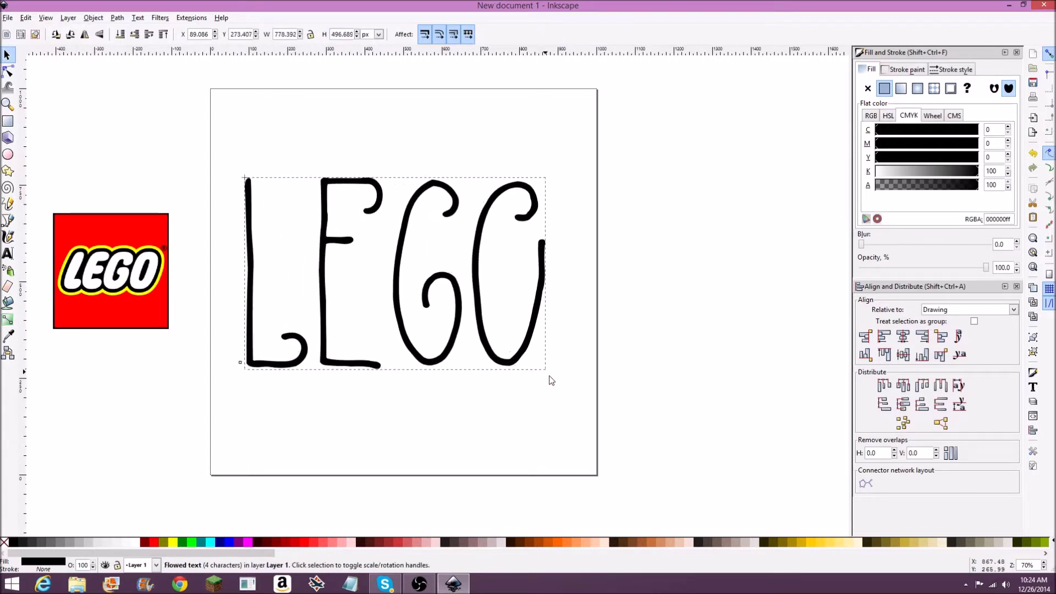
Change the font of the whole LEGO text to Legothick.
double_click(272, 261)
drag(255, 258, 566, 267)
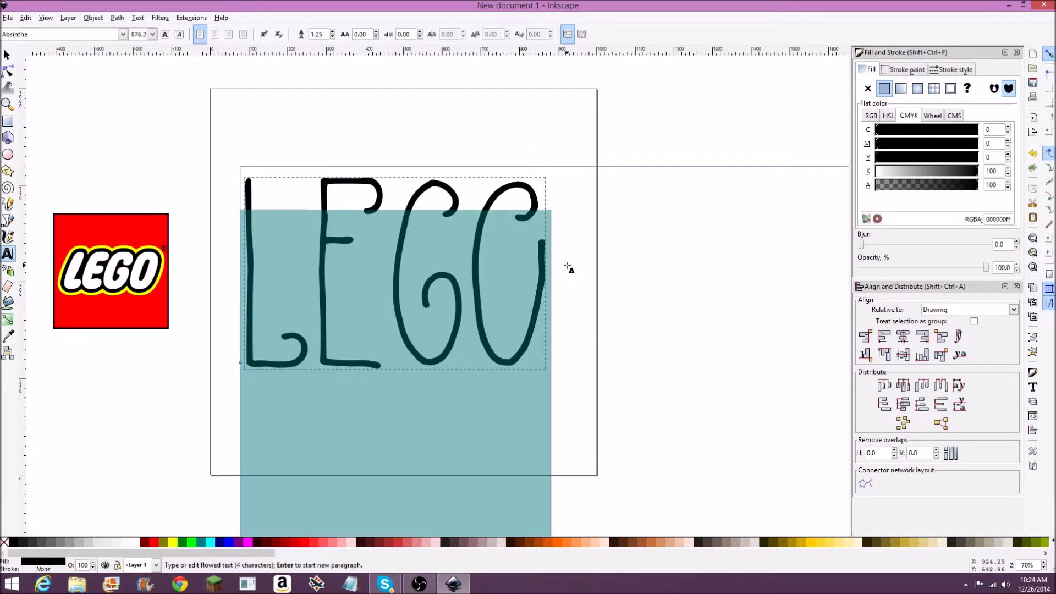
drag(85, 37, 1, 38)
text(legothick)
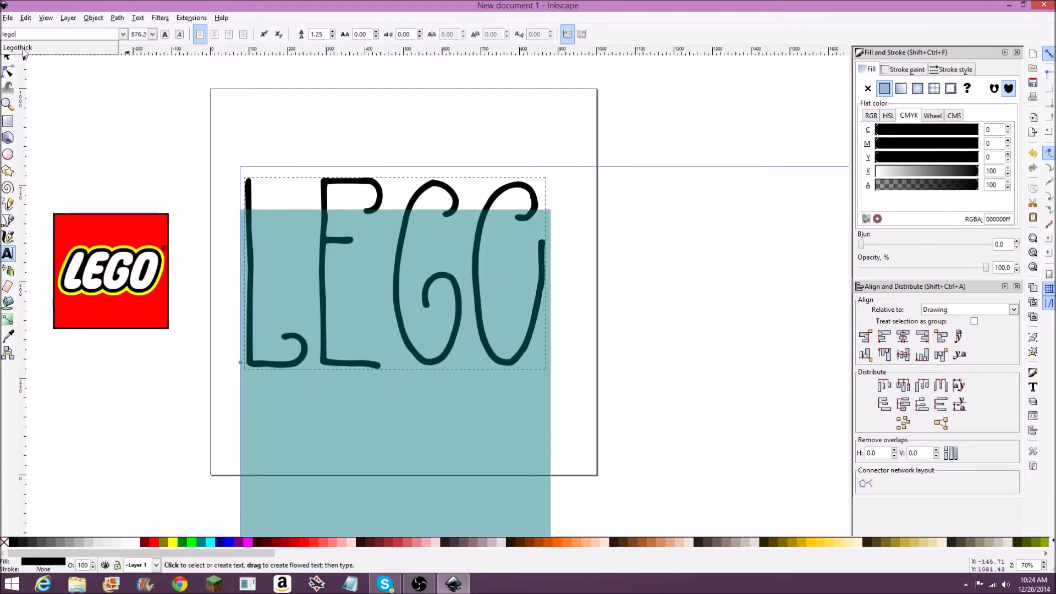
key(Return)
Scale the LEGO text down proportionally to about 845 px wide and position it across the middle of the page.
click(7, 53)
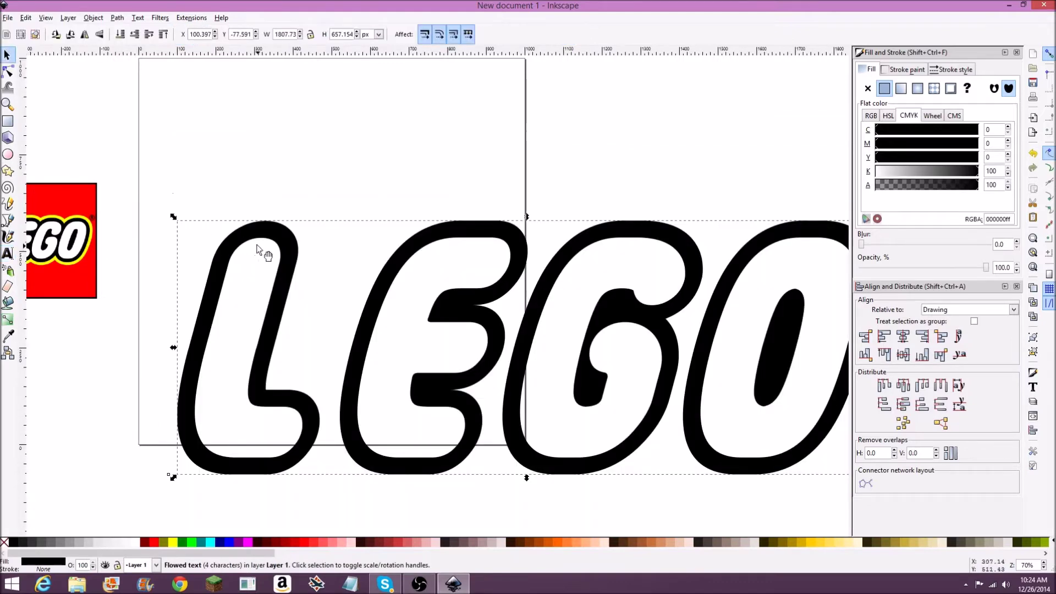
drag(259, 243, 207, 142)
drag(134, 127, 183, 168)
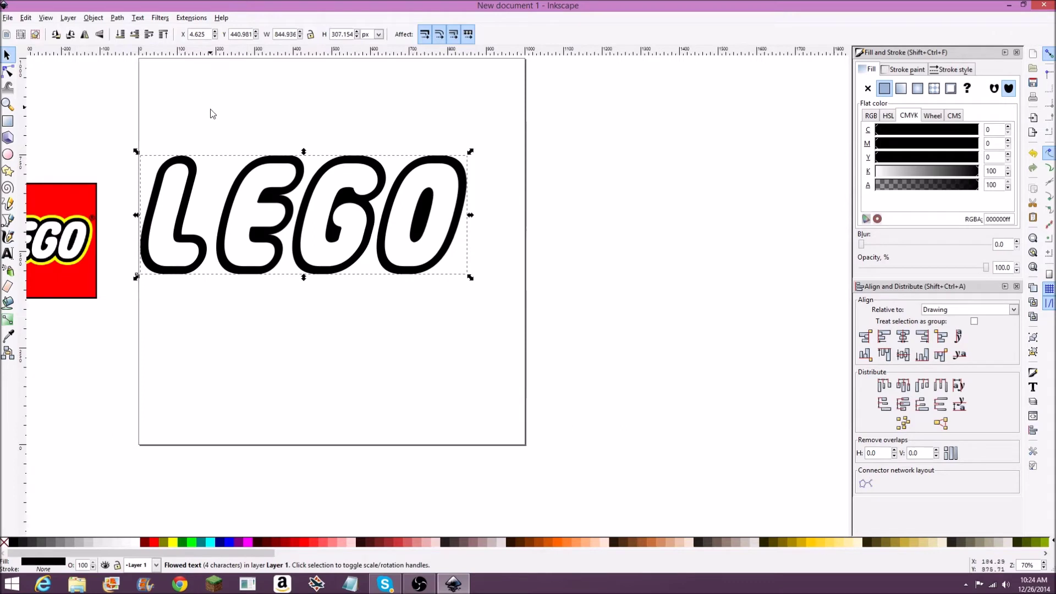
drag(209, 110, 354, 171)
drag(340, 266, 347, 279)
Move the reference logo image directly above the LEGO text.
click(382, 180)
click(369, 319)
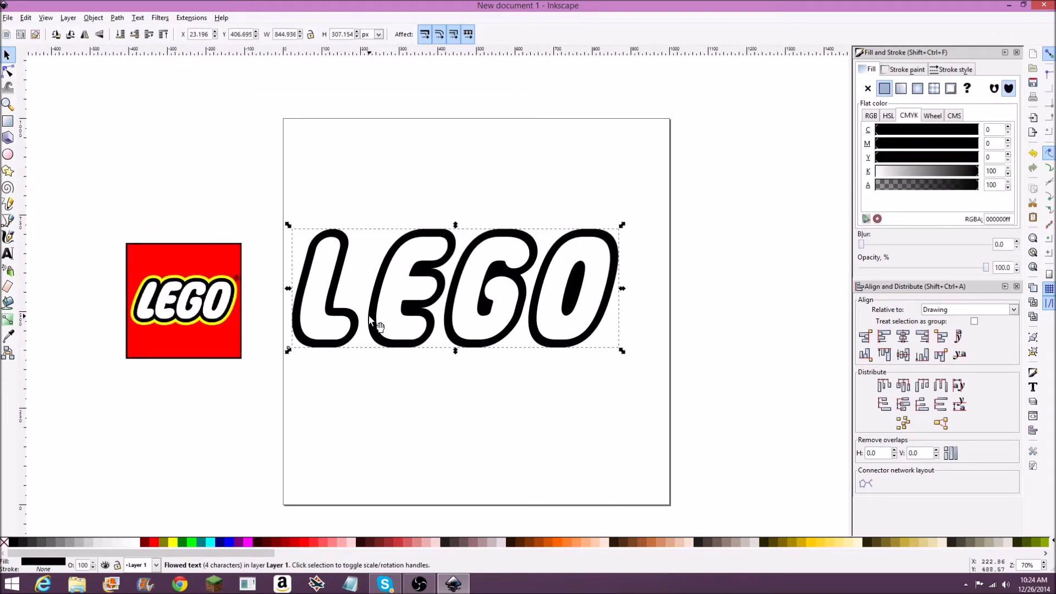
drag(187, 294, 413, 141)
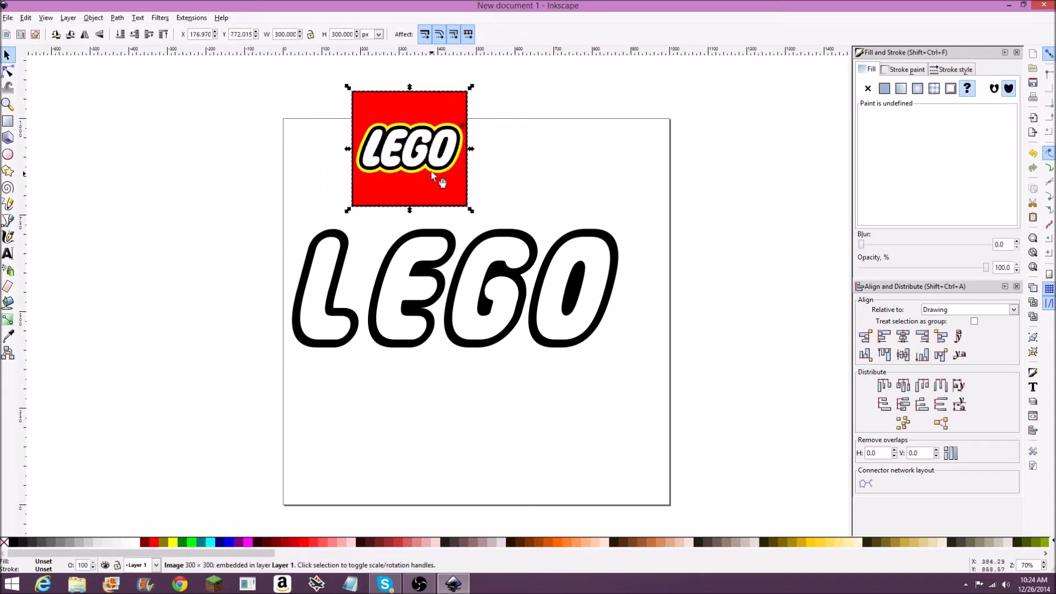
Set the letter spacing of the whole LEGO text to -1.95 px.
click(420, 237)
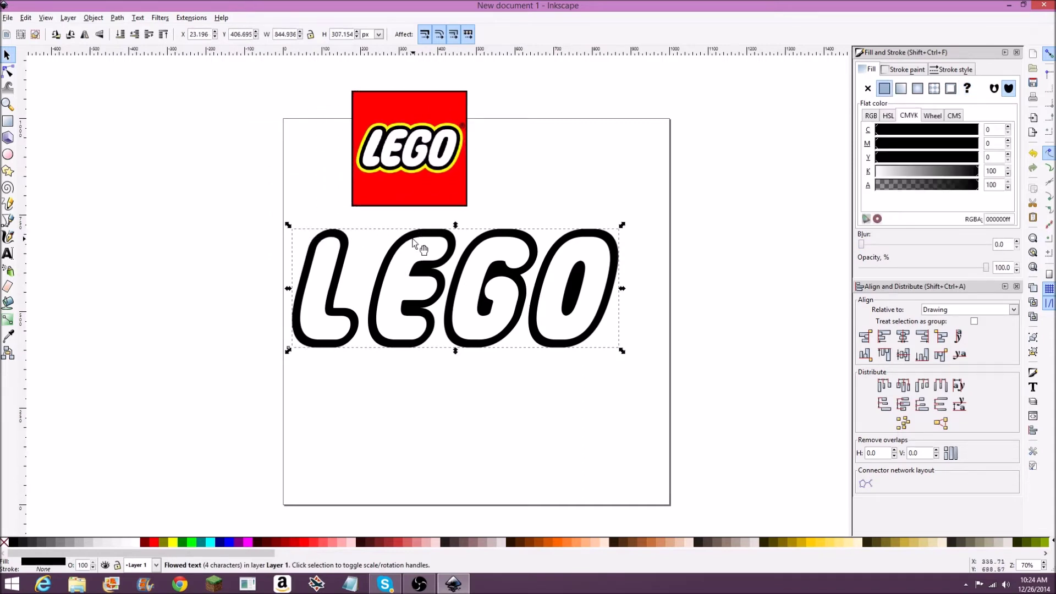
key(t)
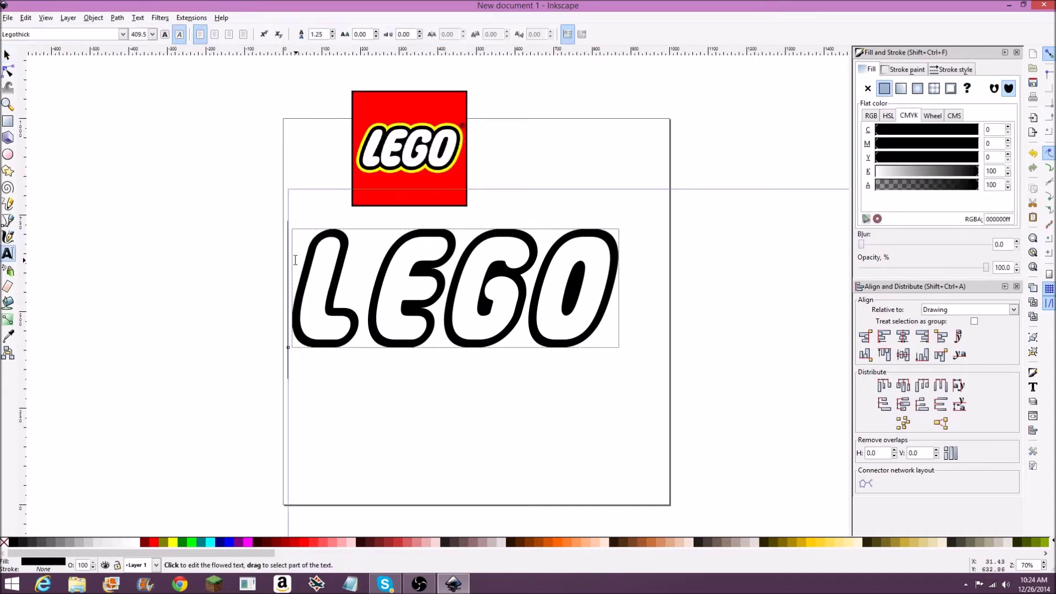
drag(295, 259, 662, 261)
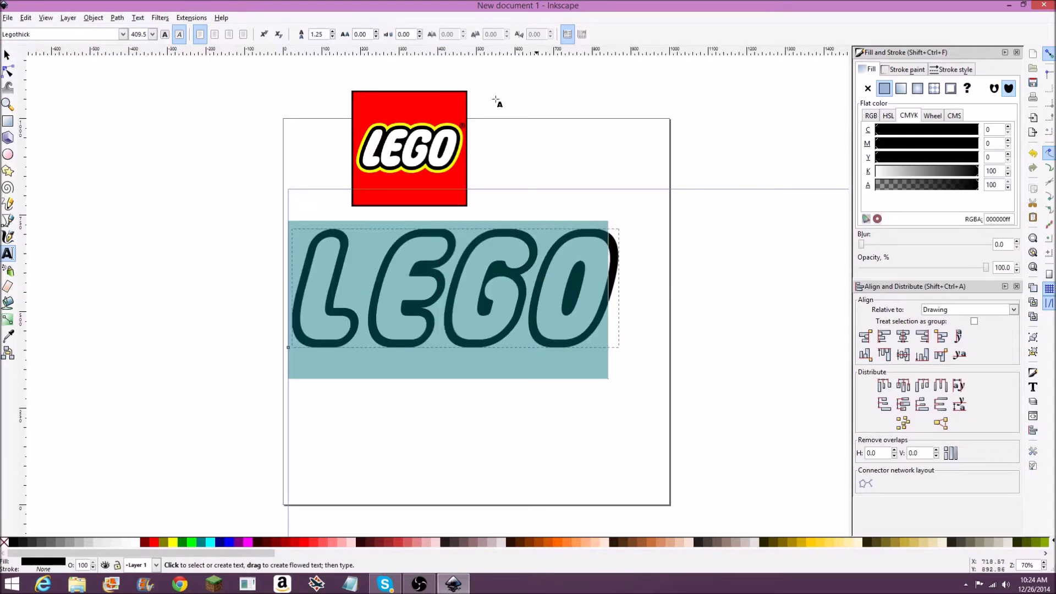
double_click(370, 34)
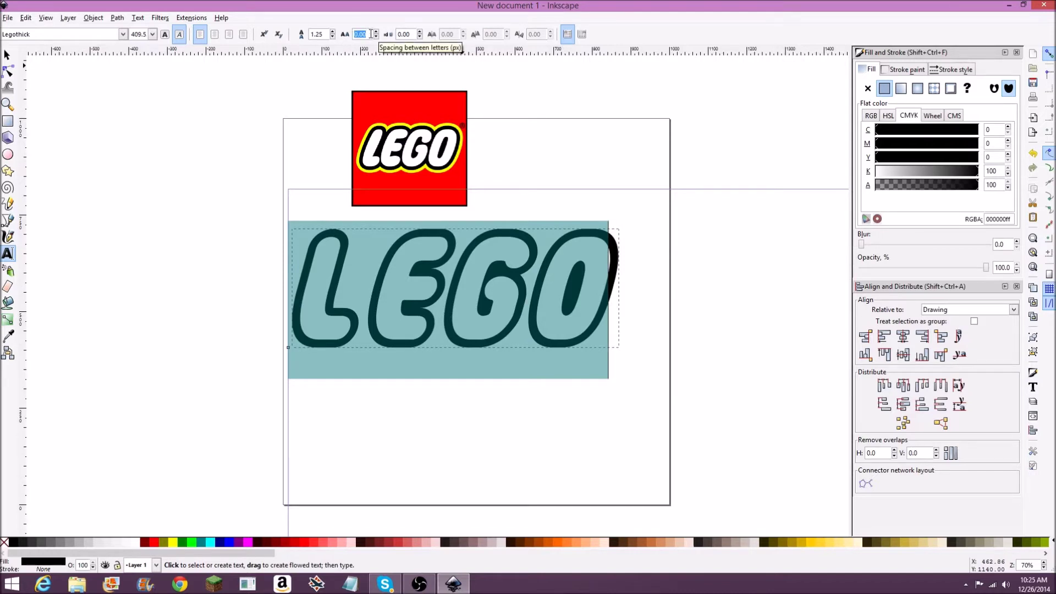
text(-)
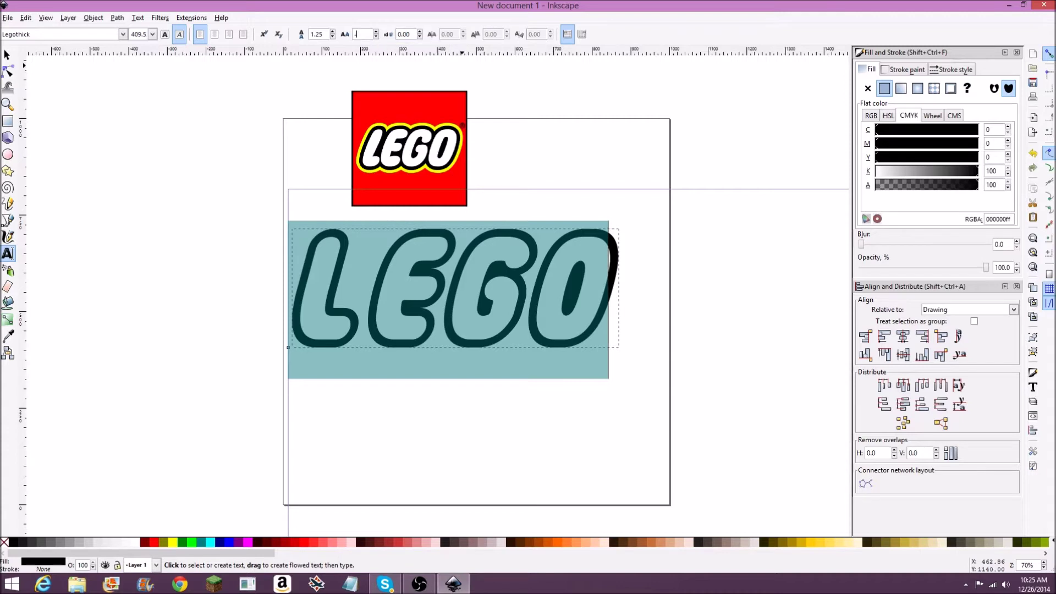
text(1.99)
key(Return)
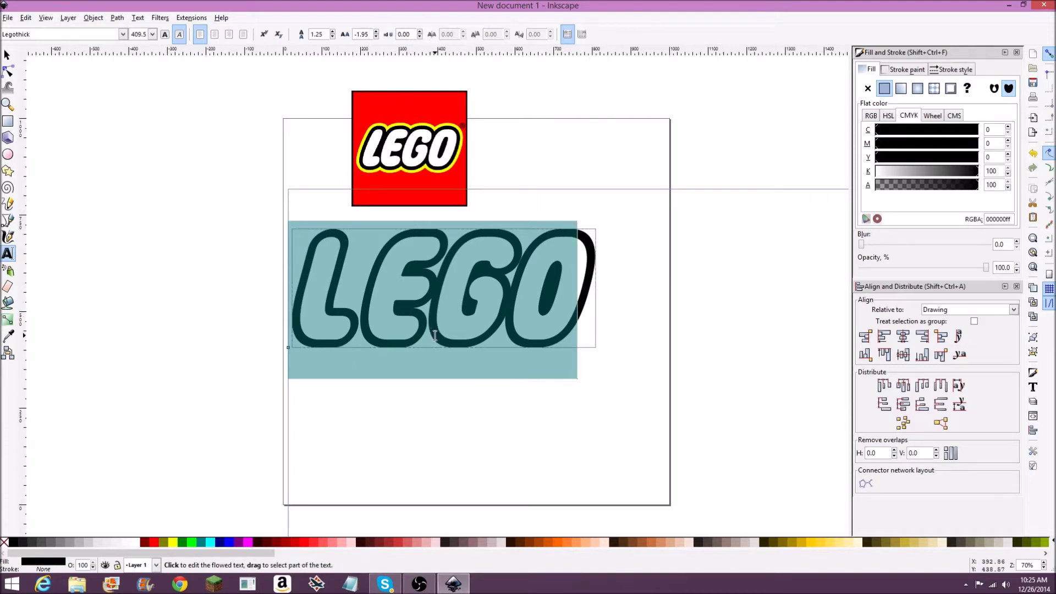
Tighten the letter spacing of the letters "EGO" to -2.44 px.
drag(358, 286, 562, 283)
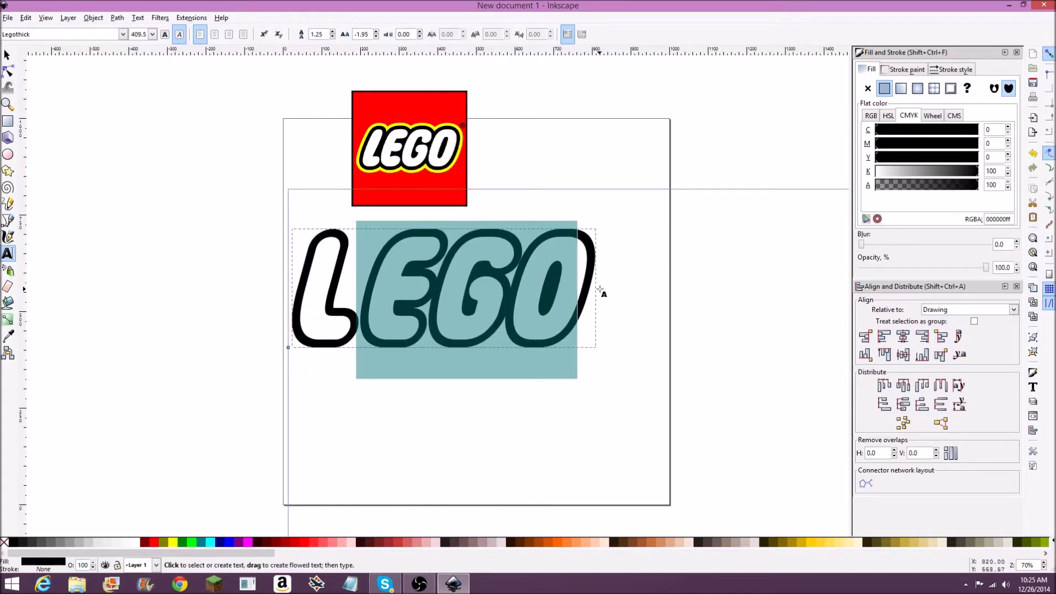
triple_click(366, 34)
text(-2.44)
key(Return)
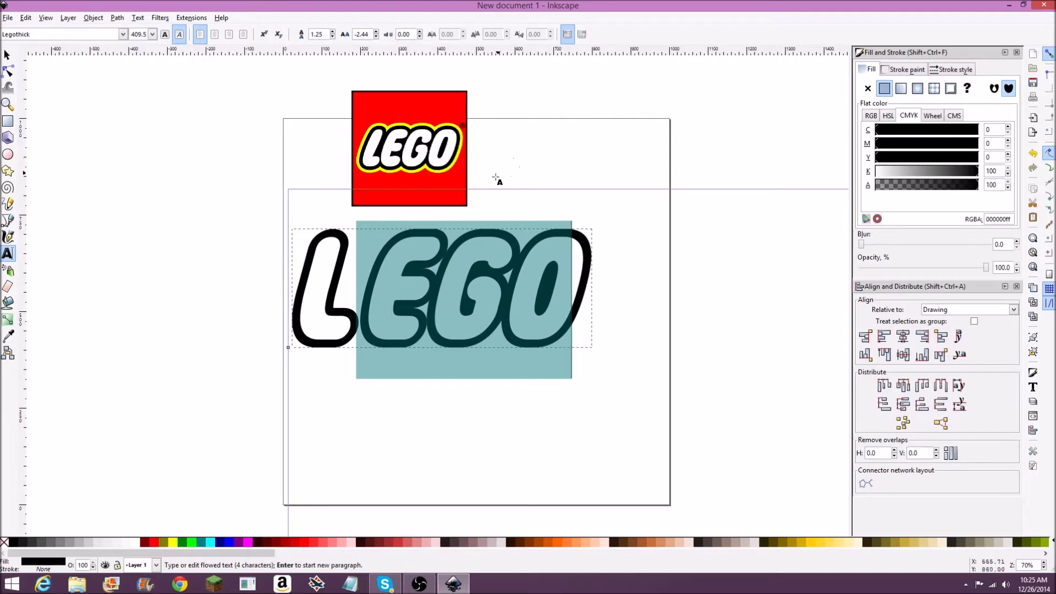
Set the letter spacing of the letters "LE" to -2.93 px.
click(330, 293)
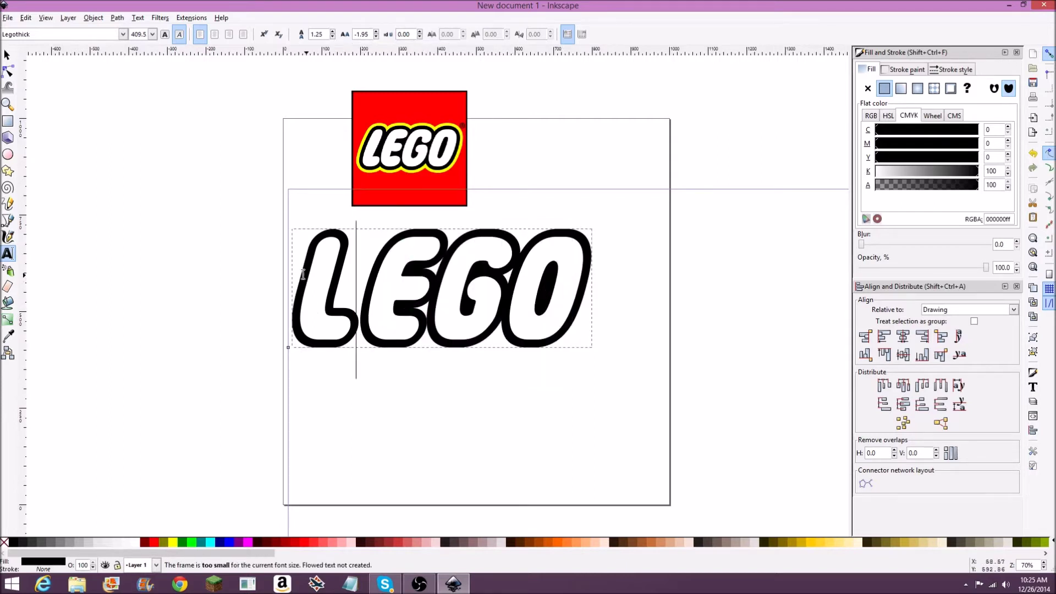
drag(291, 278, 423, 270)
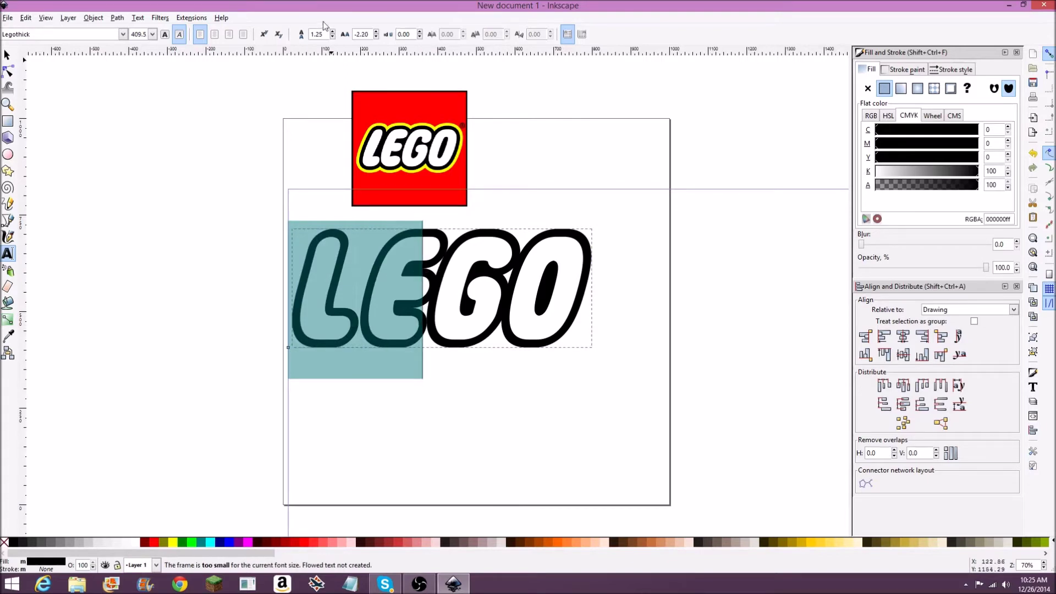
click(370, 34)
text(-2.93)
key(Return)
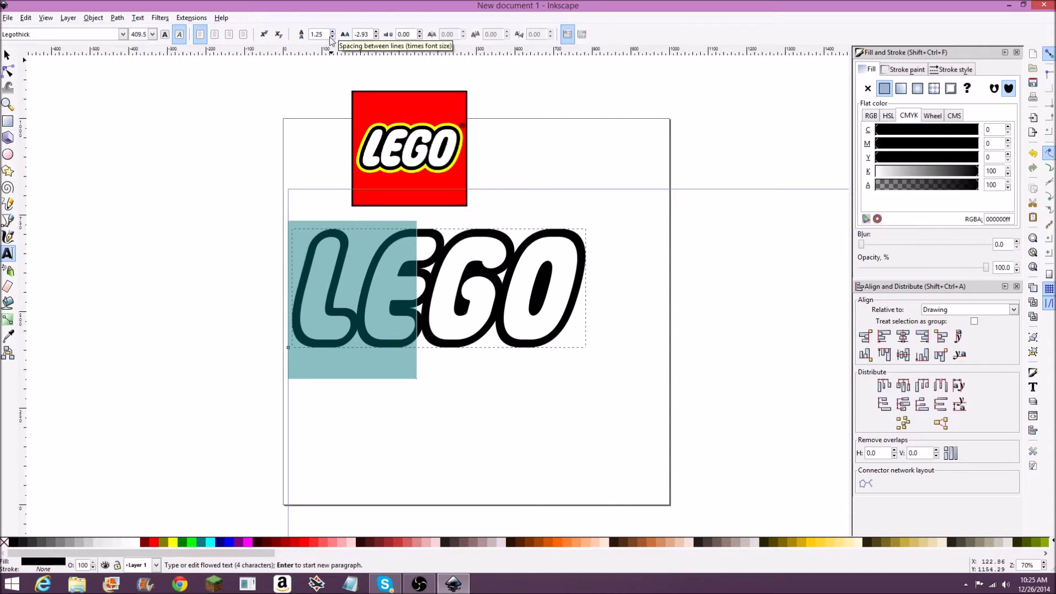
Set the letter spacing of the letters "LE" to -3.91 px.
click(367, 34)
text(-3.91)
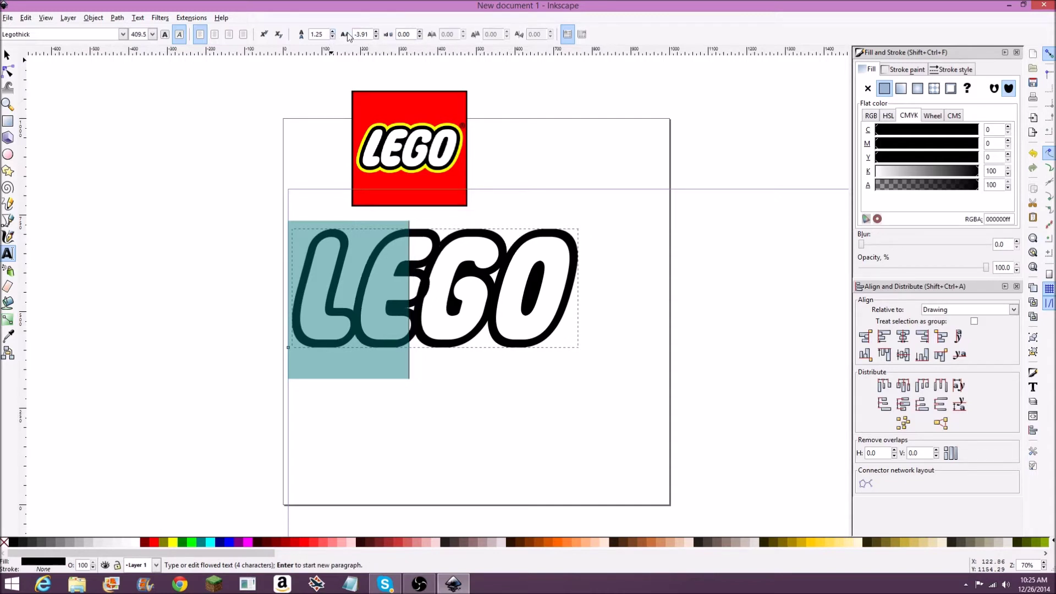
key(Return)
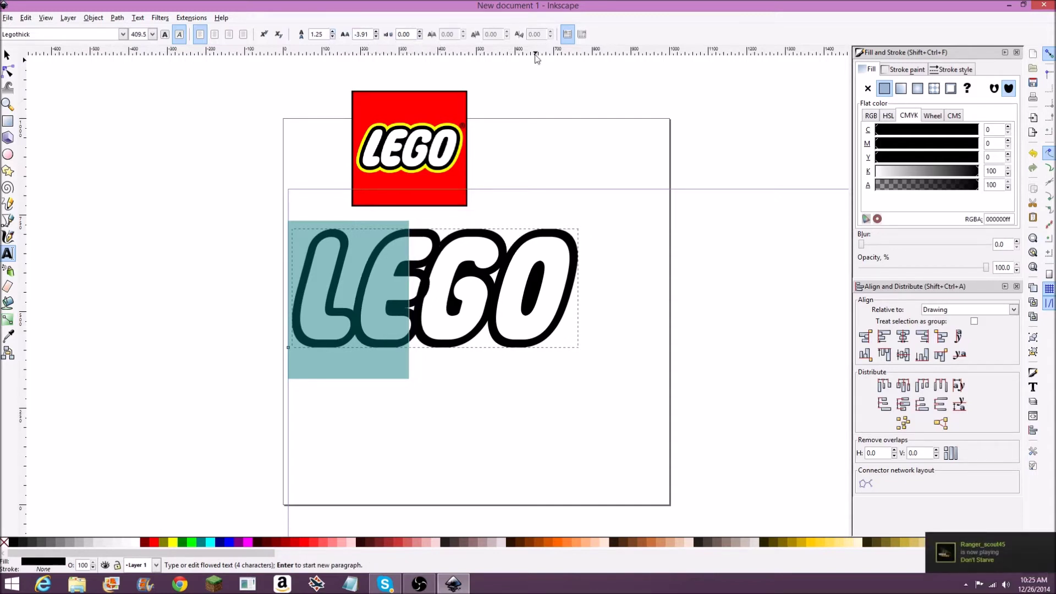
Set the letter spacing of the letters "EGO" to -1.95 px.
click(434, 266)
drag(352, 277, 538, 291)
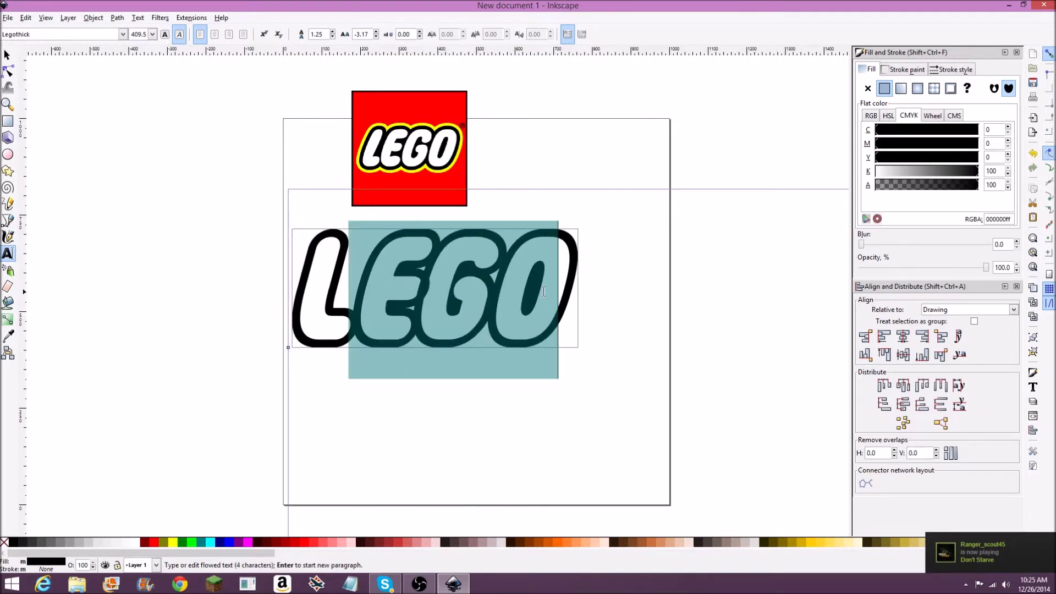
triple_click(351, 34)
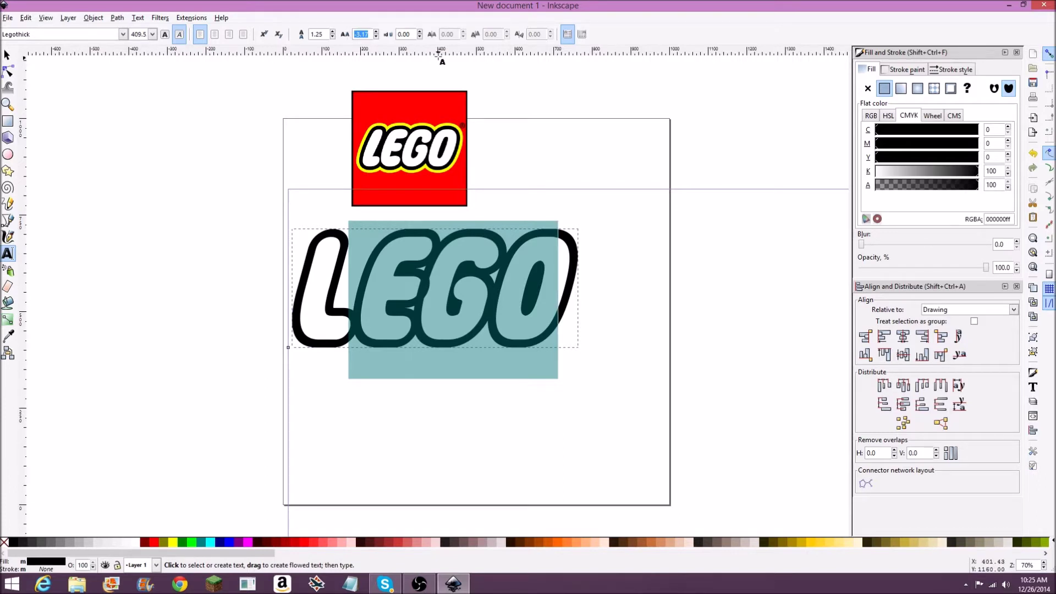
text(-1.95)
key(Return)
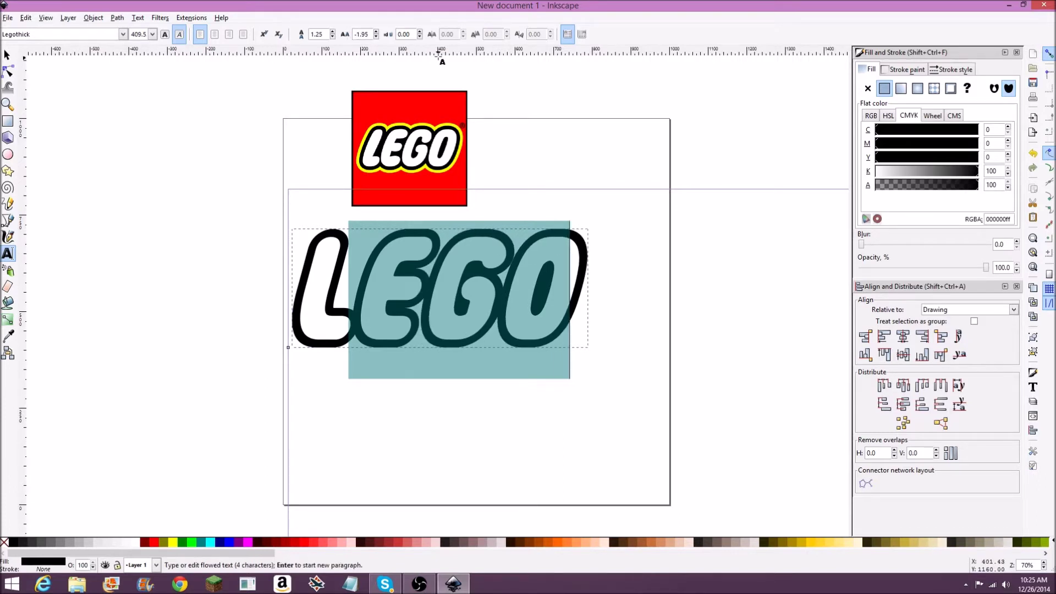
Move the LEGO text slightly right and down on the page, to about X 59 px, Y 365 px.
click(8, 55)
drag(414, 238, 450, 260)
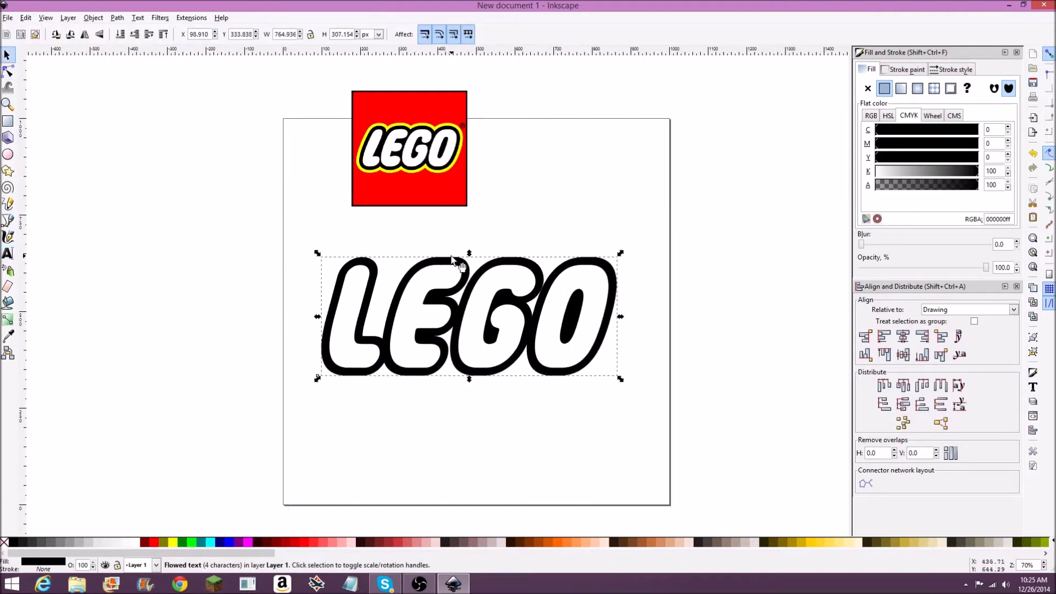
mouse_move(444, 260)
mouse_down()
mouse_move(462, 258)
mouse_move(439, 253)
mouse_up()
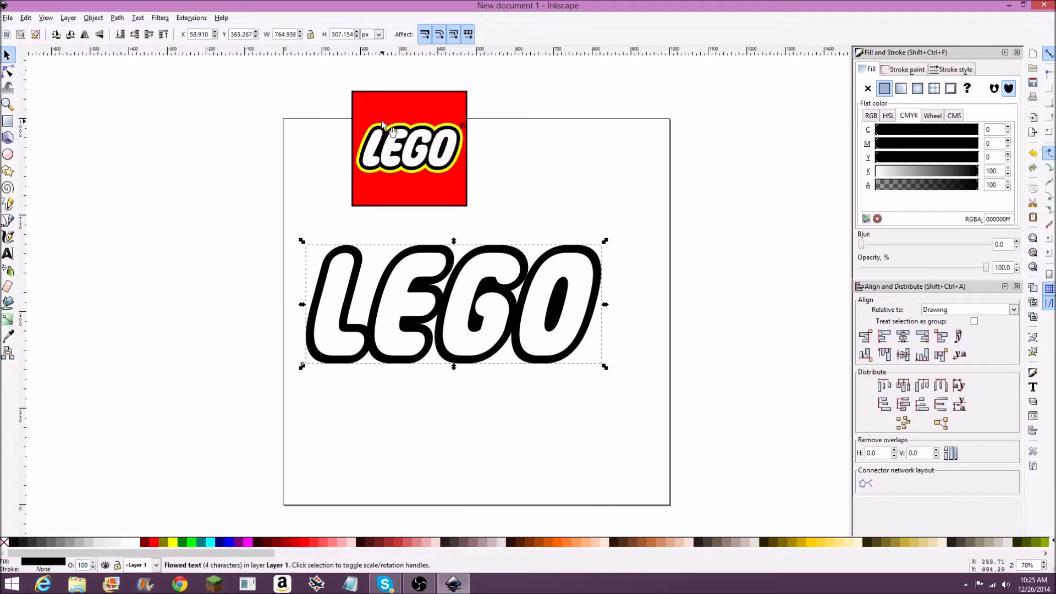
Enlarge the reference logo image to about 406 × 406 px and place it above the LEGO text.
click(414, 138)
scroll(442, 223, up, 3)
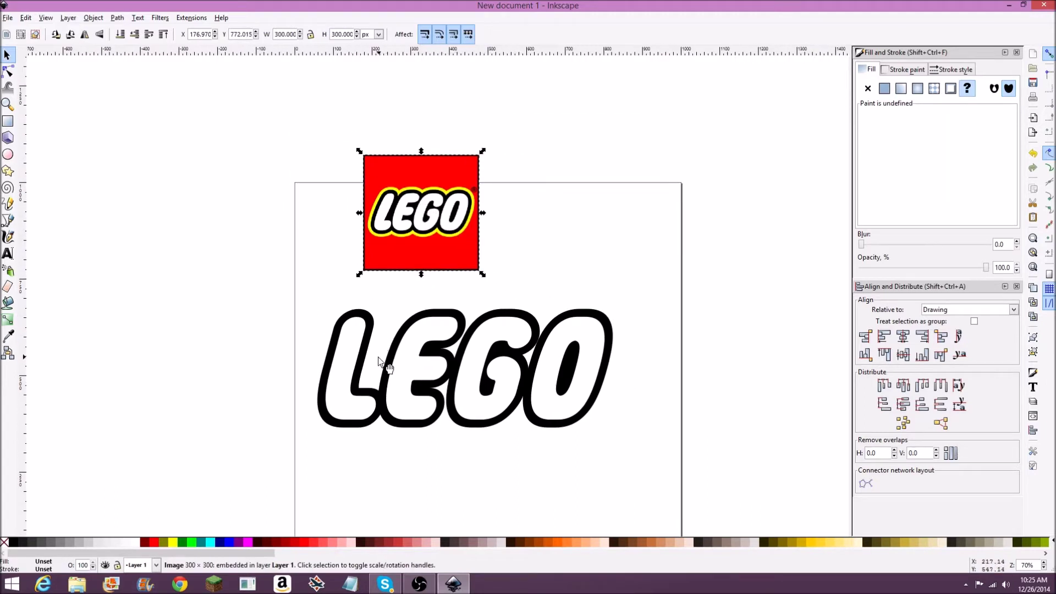
drag(482, 274, 759, 443)
drag(471, 238, 416, 163)
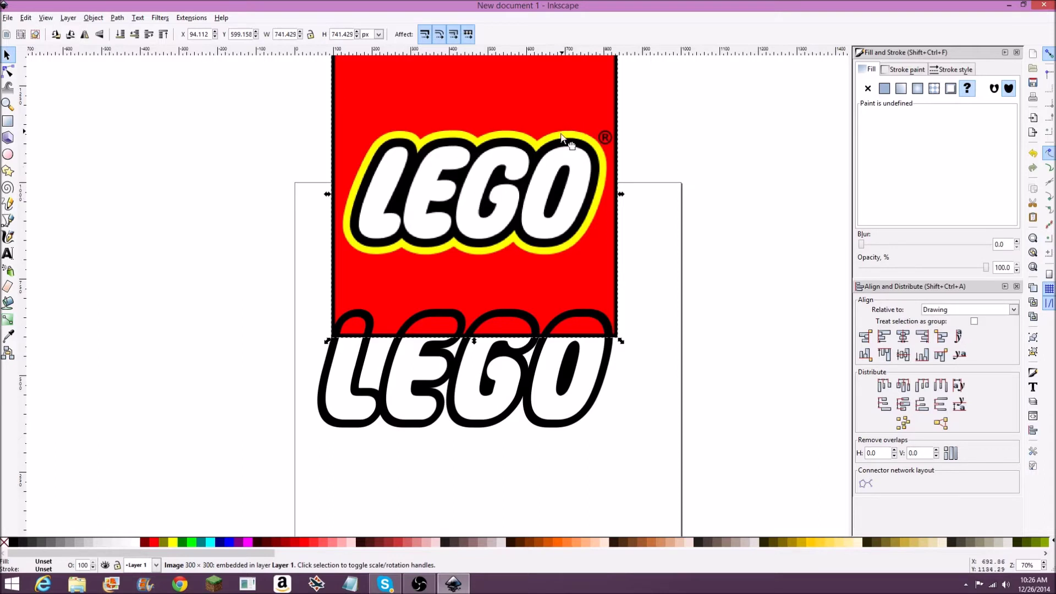
drag(597, 101, 453, 221)
drag(388, 306, 396, 179)
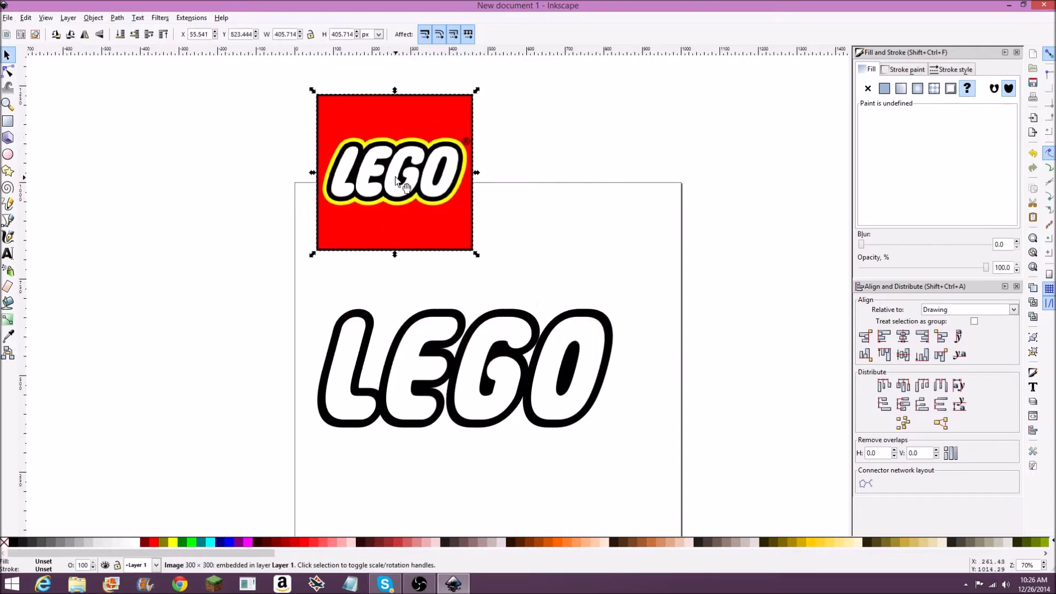
click(577, 205)
scroll(566, 182, down, 2)
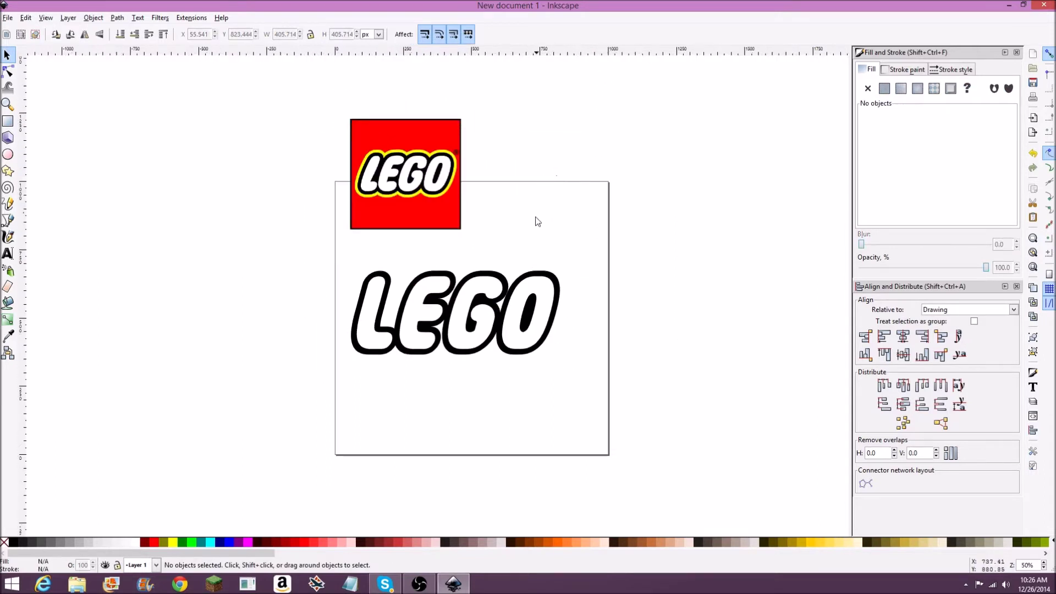
Make a copy of the LEGO text and place it over the page's upper right corner.
click(494, 278)
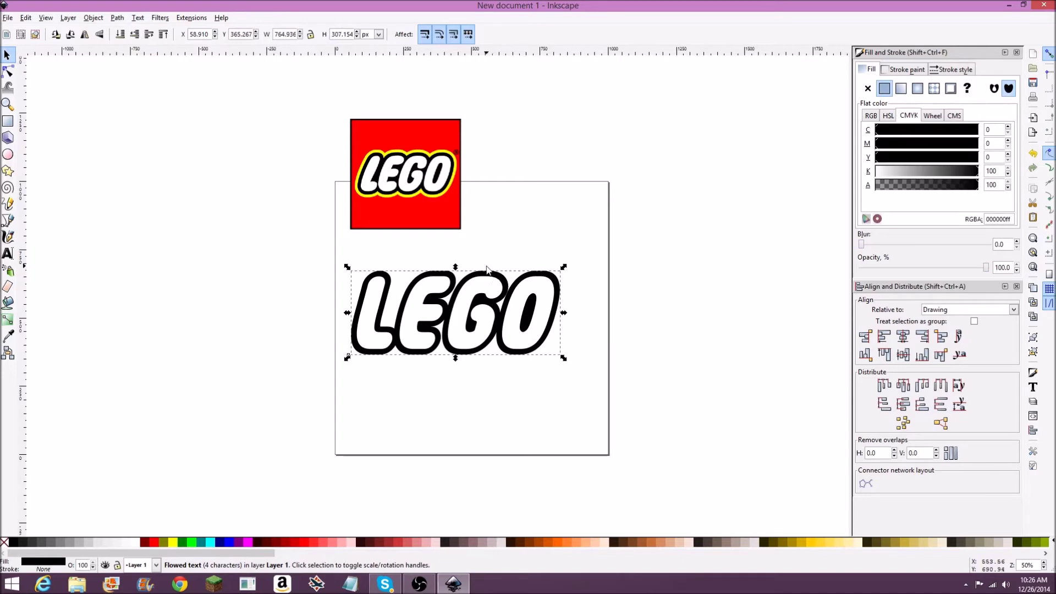
key(ctrl+c)
key(ctrl+v)
drag(524, 224, 622, 175)
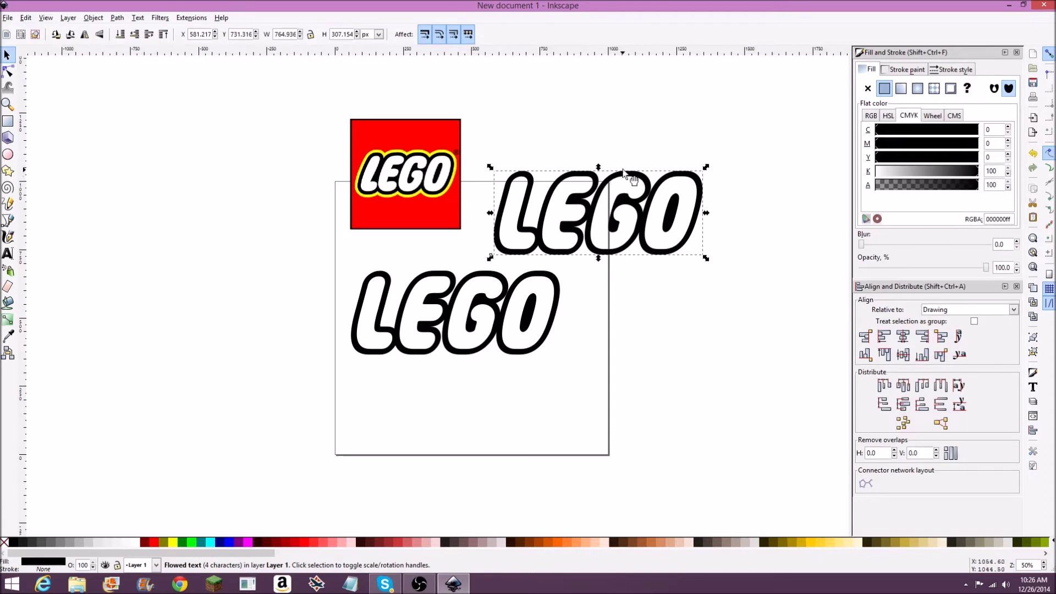
Give the LEGO text copy a flat black stroke 20 px wide and move it up beside the reference image.
click(905, 70)
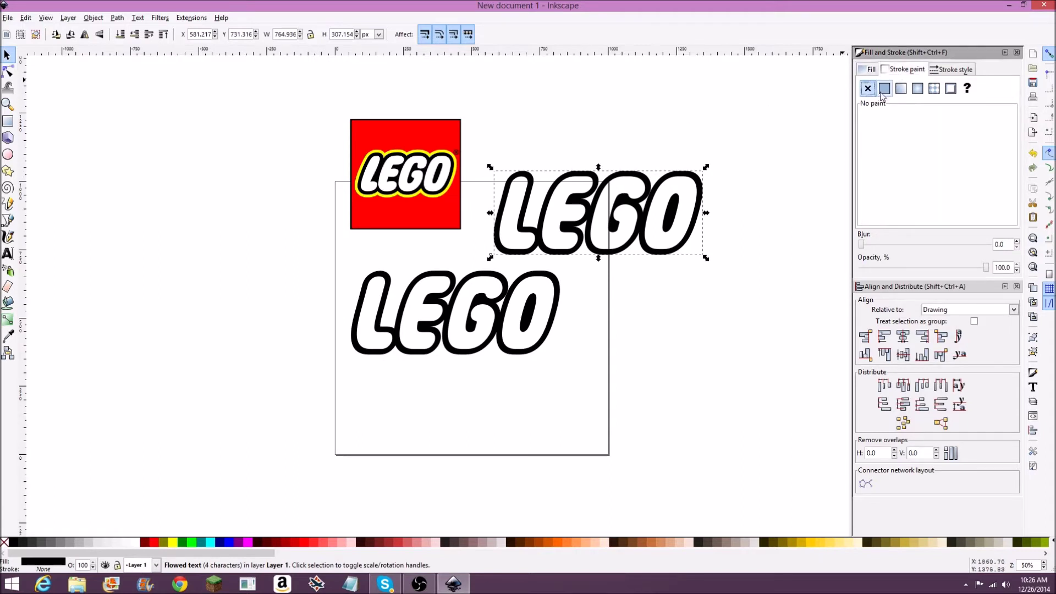
click(883, 89)
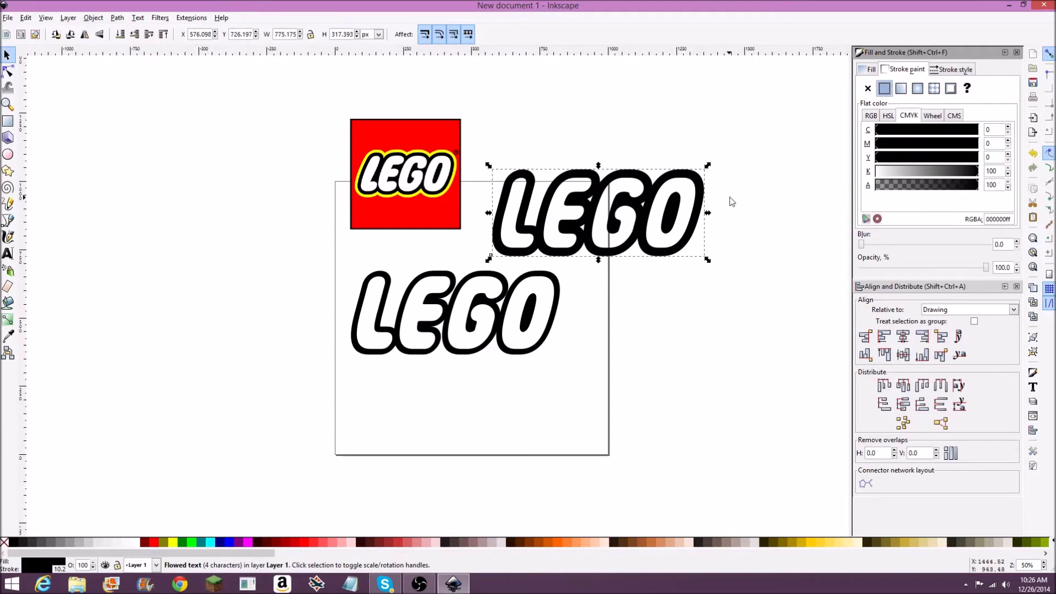
click(959, 70)
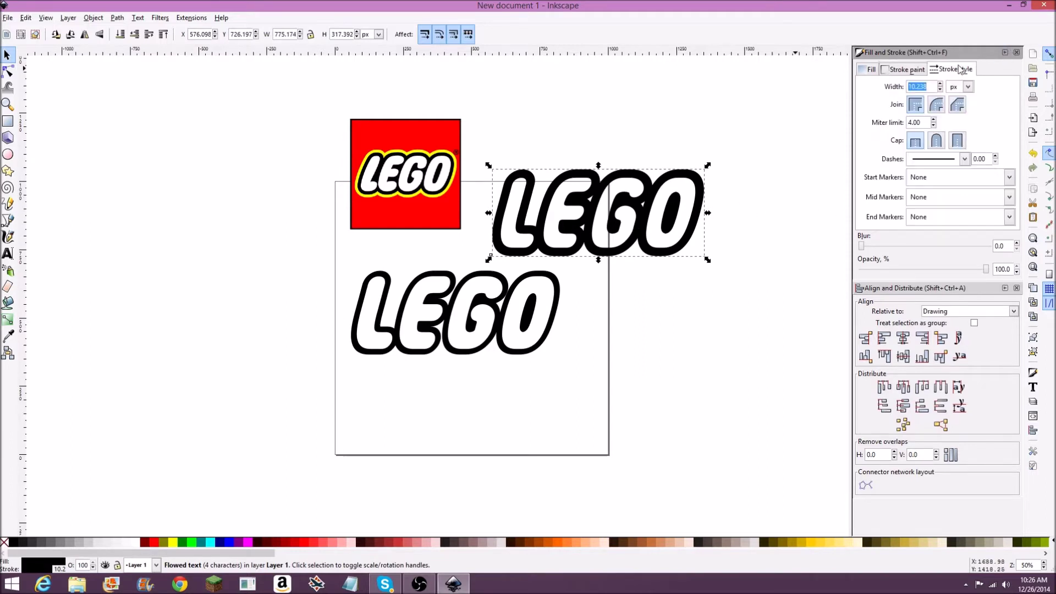
text(20)
key(Return)
mouse_move(613, 186)
mouse_down()
mouse_move(466, 286)
mouse_move(567, 136)
mouse_move(553, 133)
mouse_up()
Fill the insides of the letters L, E, G and O in the thick LEGO copy with yellow using the Paint Bucket.
click(8, 302)
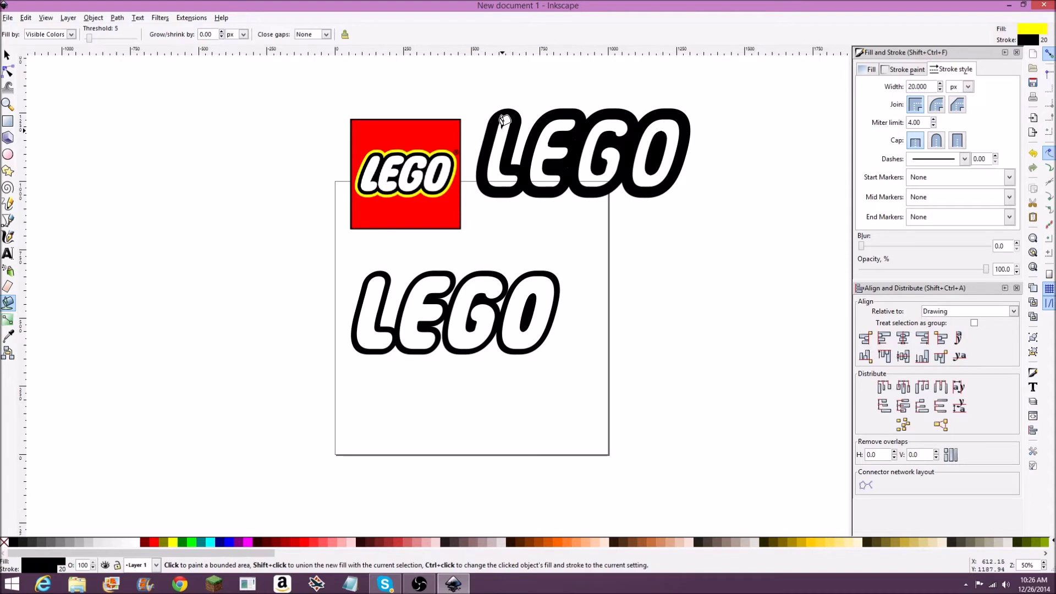
click(502, 118)
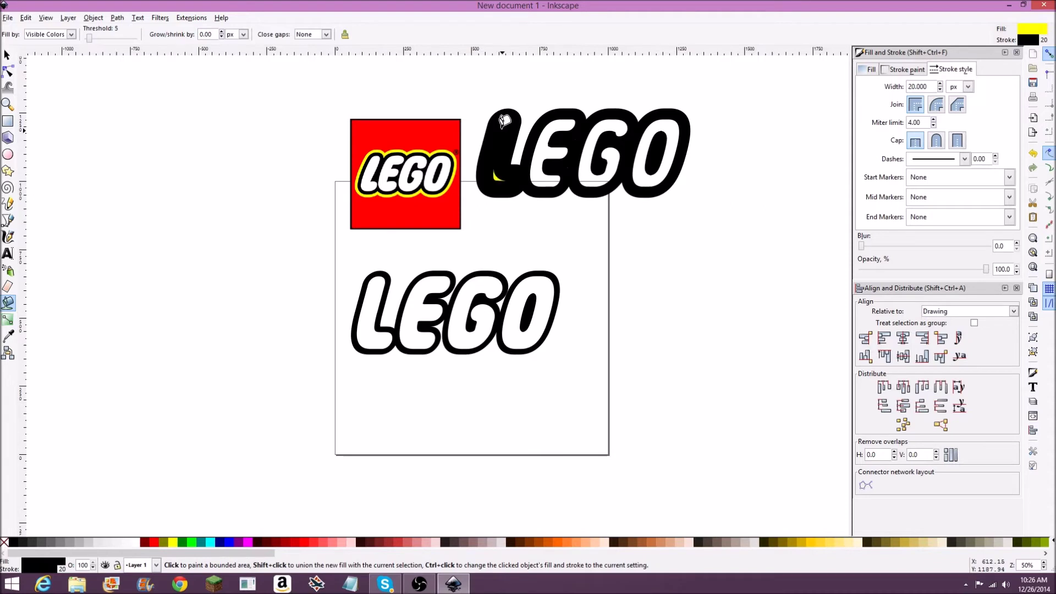
click(546, 127)
click(621, 121)
click(663, 116)
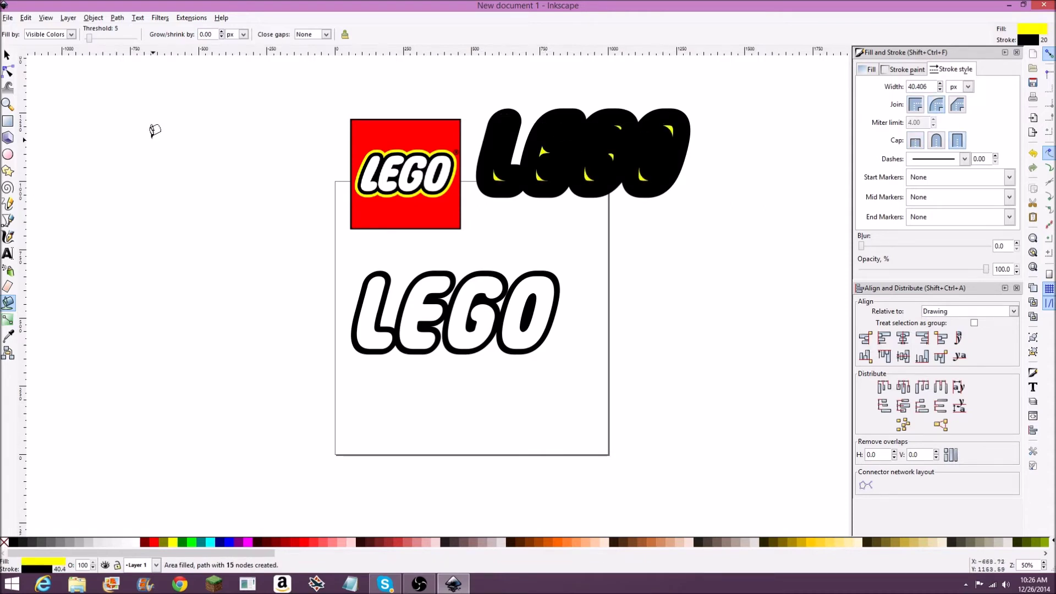
Select the four bucket-filled letter shapes and change their fill to flat black.
key(s)
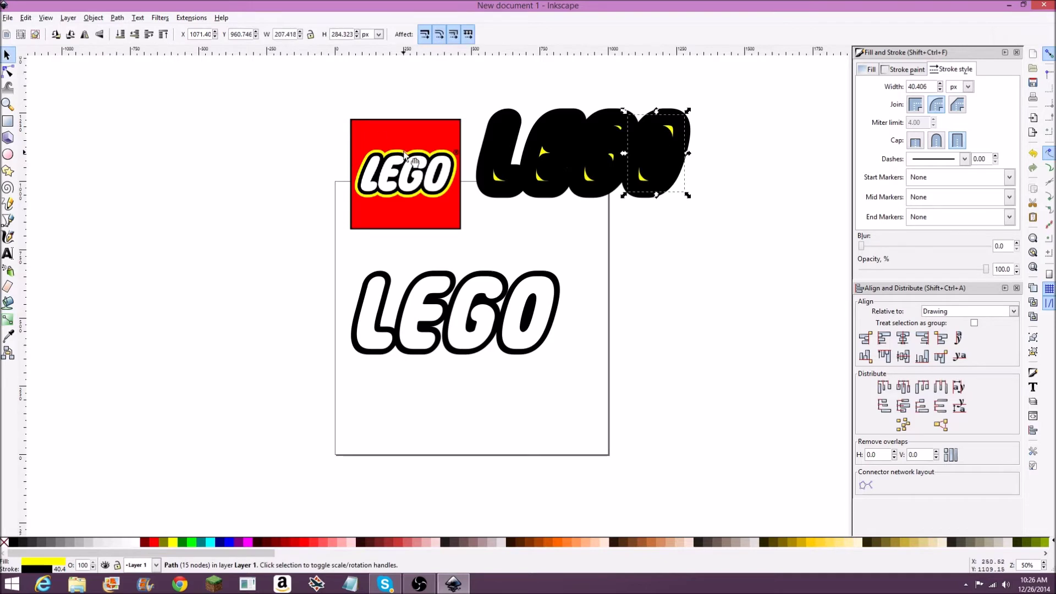
shift+click(603, 154)
shift+click(548, 158)
shift+click(499, 159)
click(867, 69)
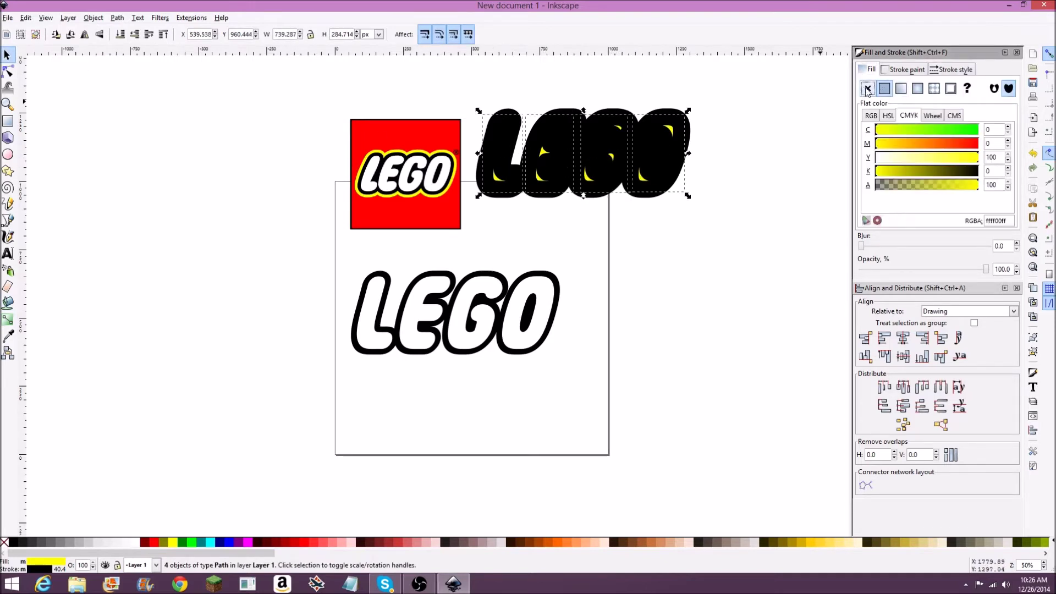
click(867, 90)
click(883, 89)
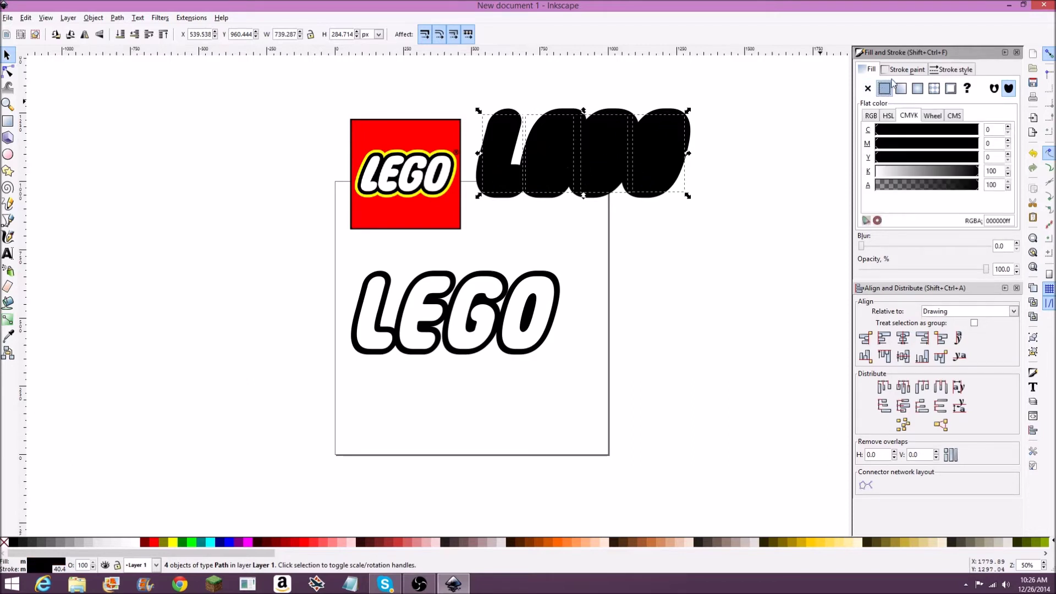
Give the four letter shapes a flat black stroke with a width of 10 px.
click(904, 69)
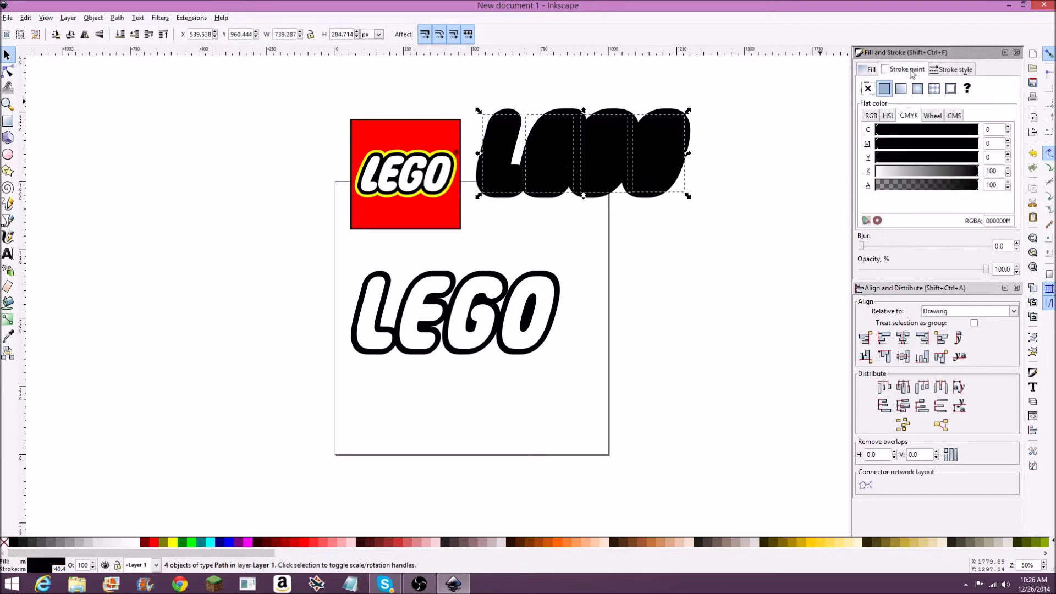
click(867, 88)
click(884, 88)
click(950, 70)
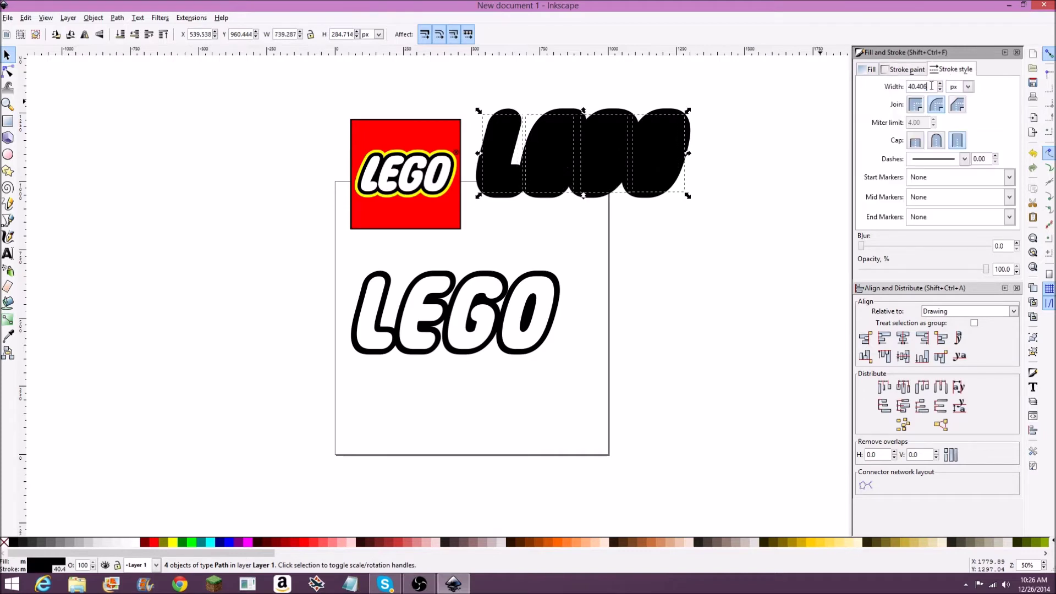
text(10)
key(Return)
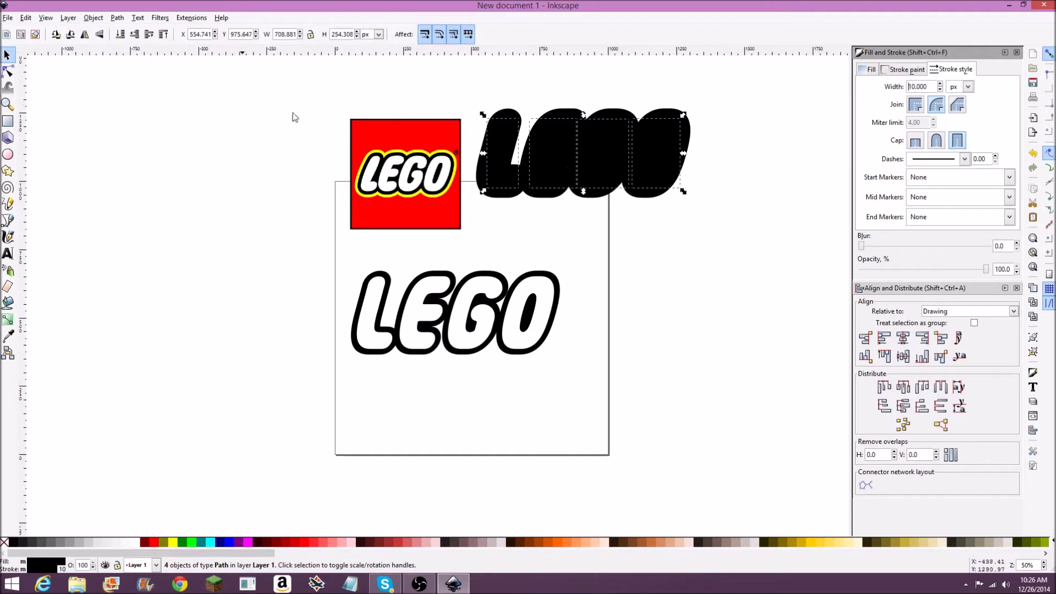
Move the reference logo image off the page to its left, and group the thick LEGO copy with its four letter shapes.
click(416, 127)
drag(416, 126, 222, 100)
click(408, 85)
drag(408, 85, 746, 239)
key(ctrl)
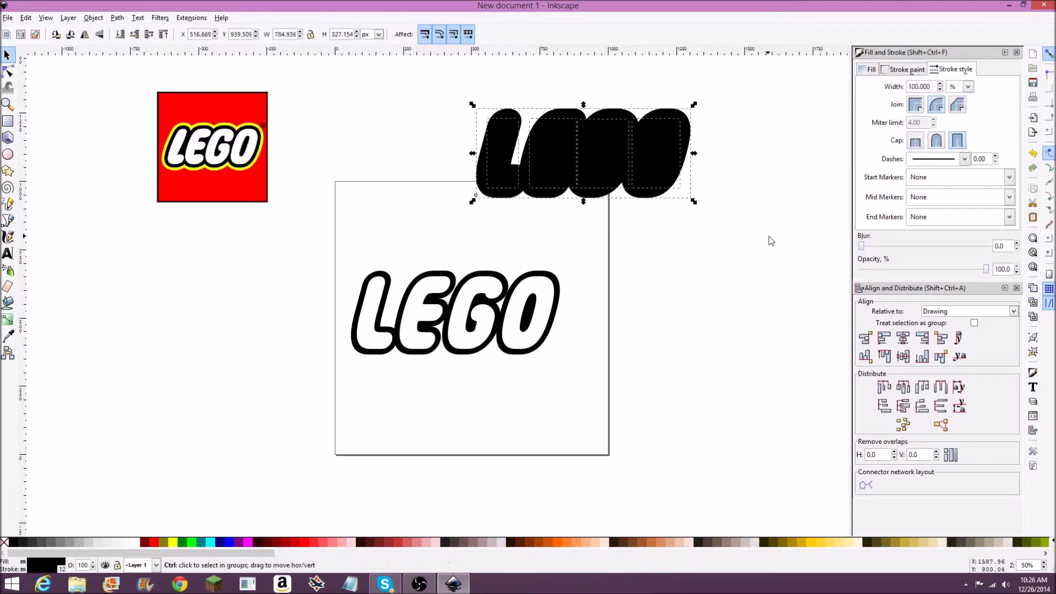
key(ctrl+g)
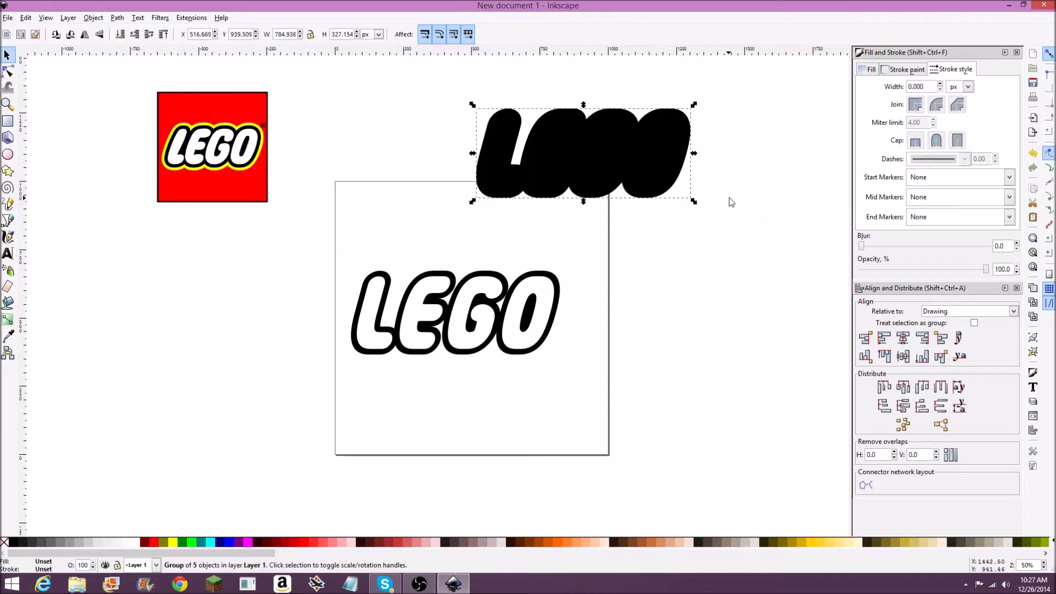
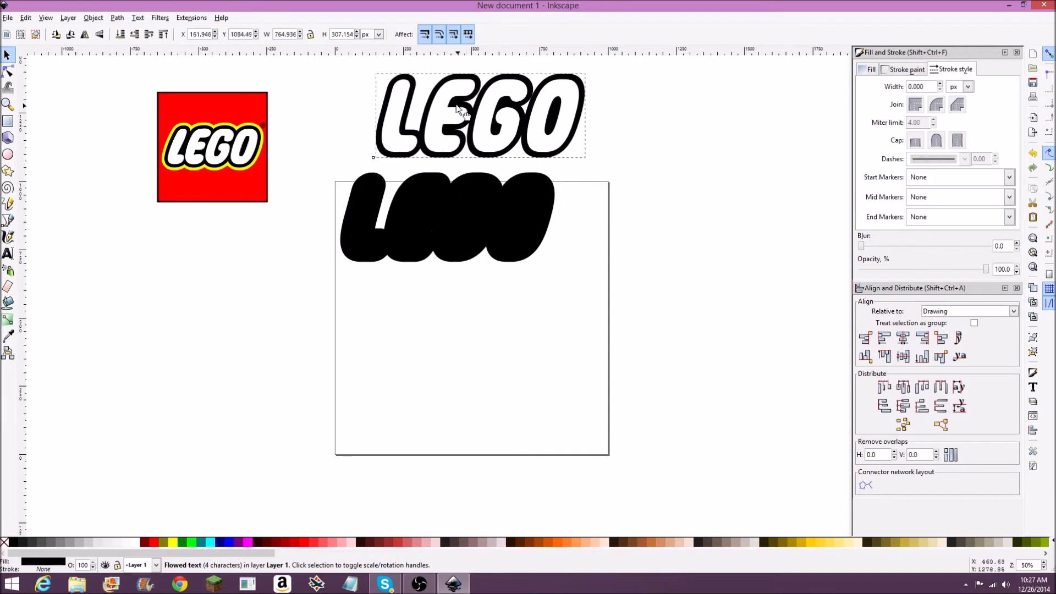
Fill the insides of the letters L, E, G and O in the original LEGO text with black using the Paint Bucket.
click(440, 317)
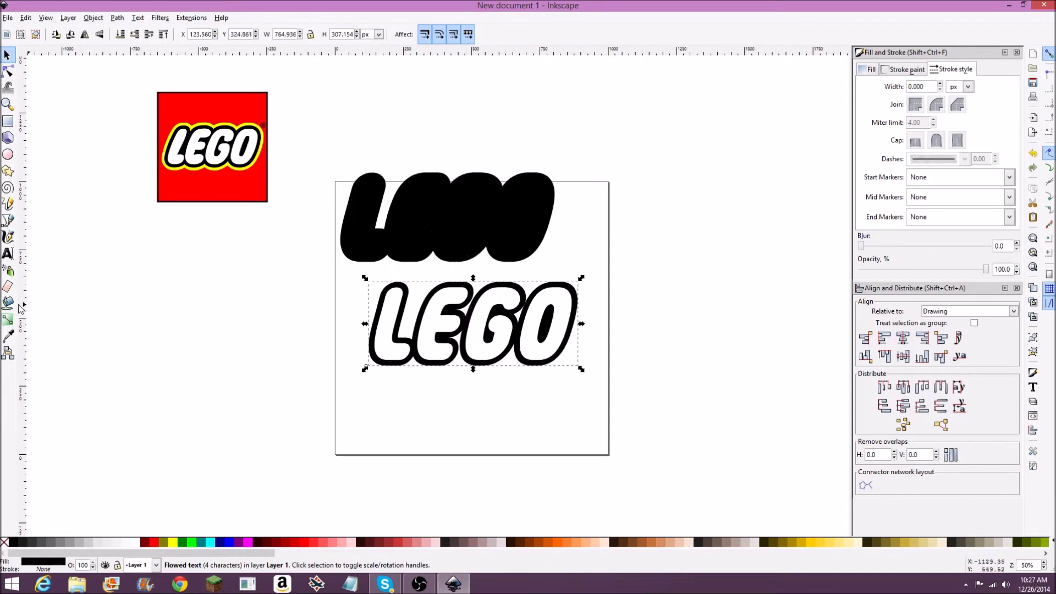
click(8, 302)
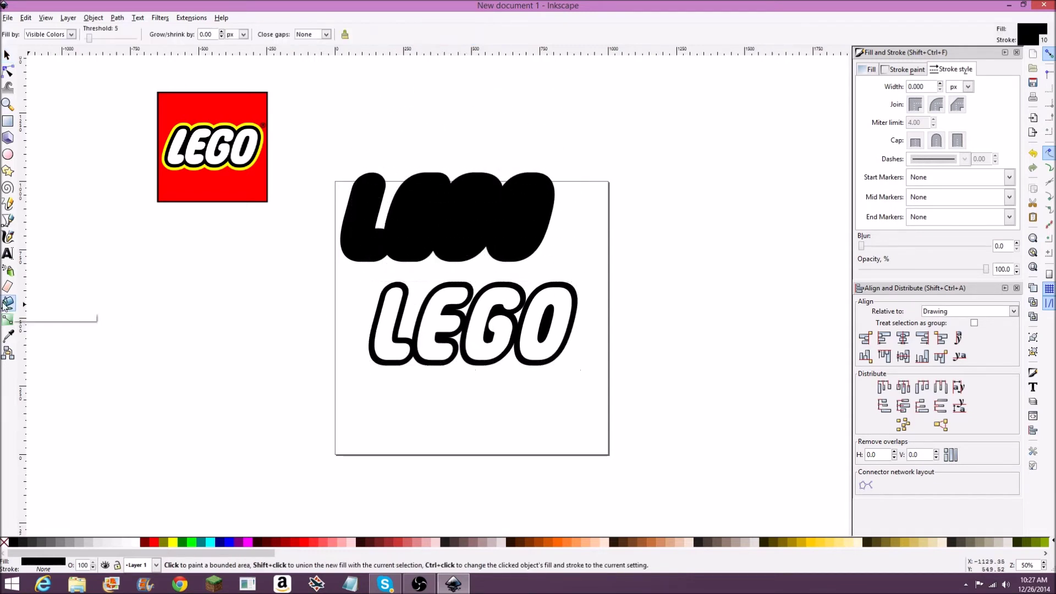
click(389, 287)
click(435, 287)
click(503, 286)
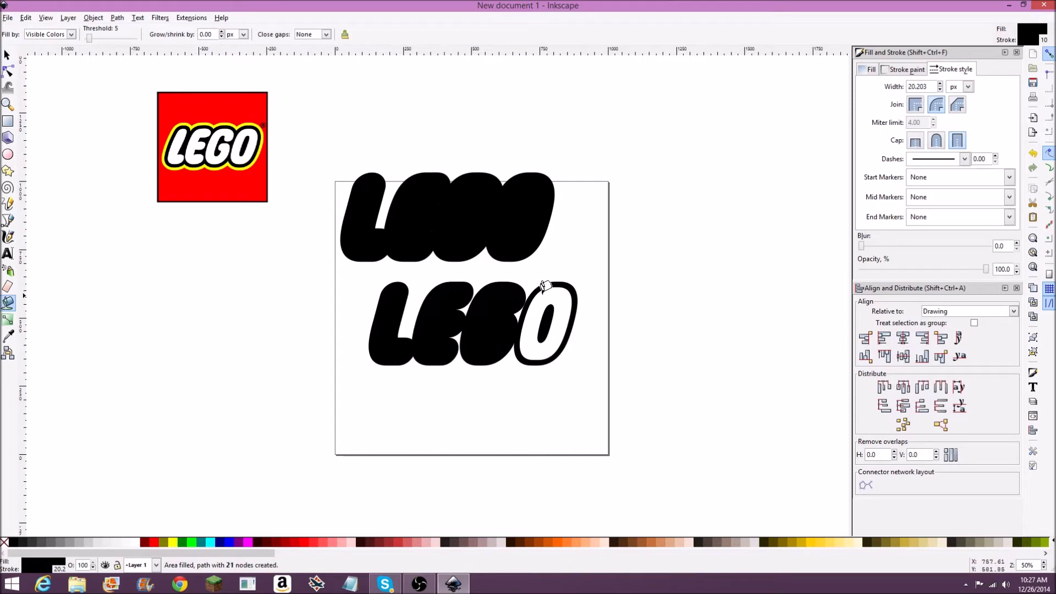
click(545, 286)
Select the four bucket-filled shapes of the lower LEGO lettering and change their fill to white.
click(8, 55)
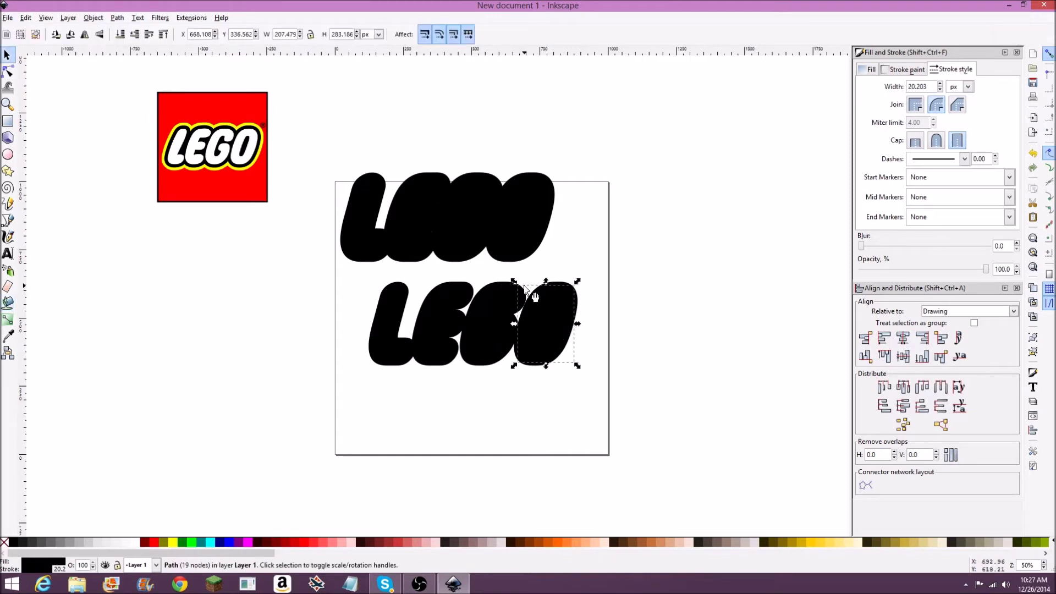
shift+click(488, 303)
shift+click(426, 313)
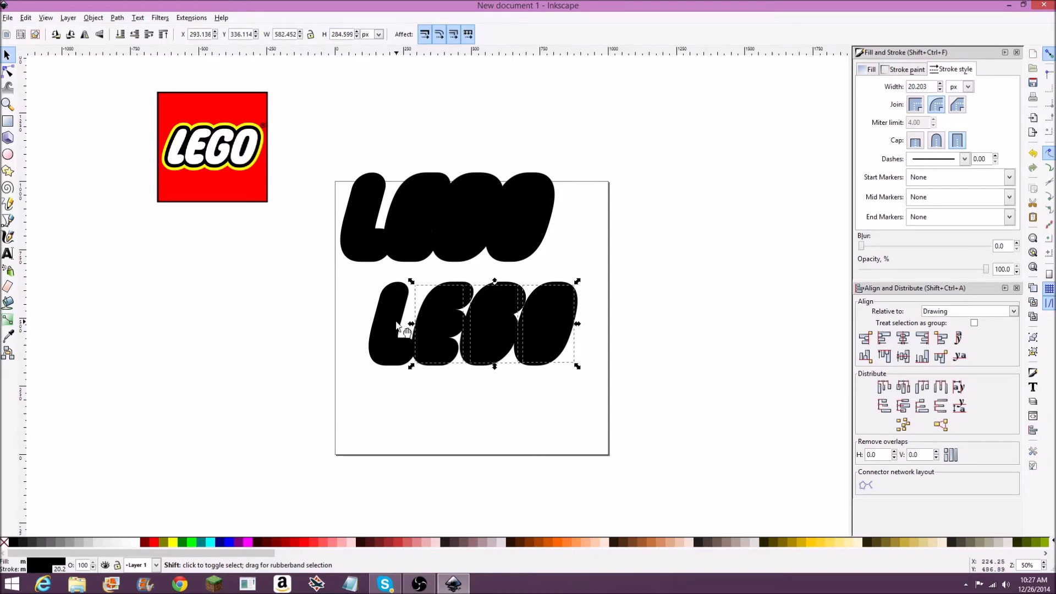
shift+click(388, 319)
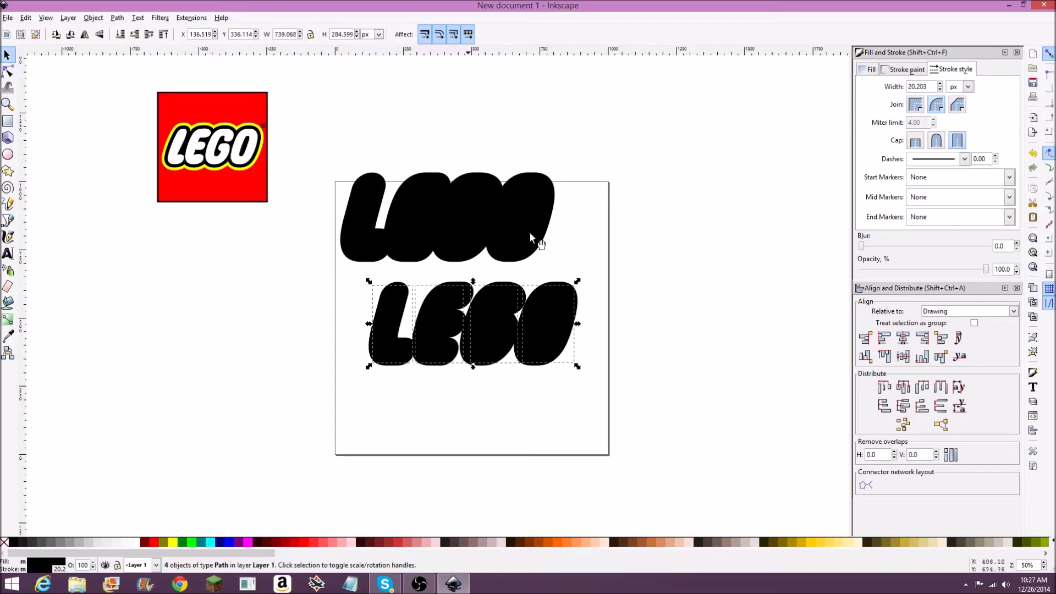
click(869, 70)
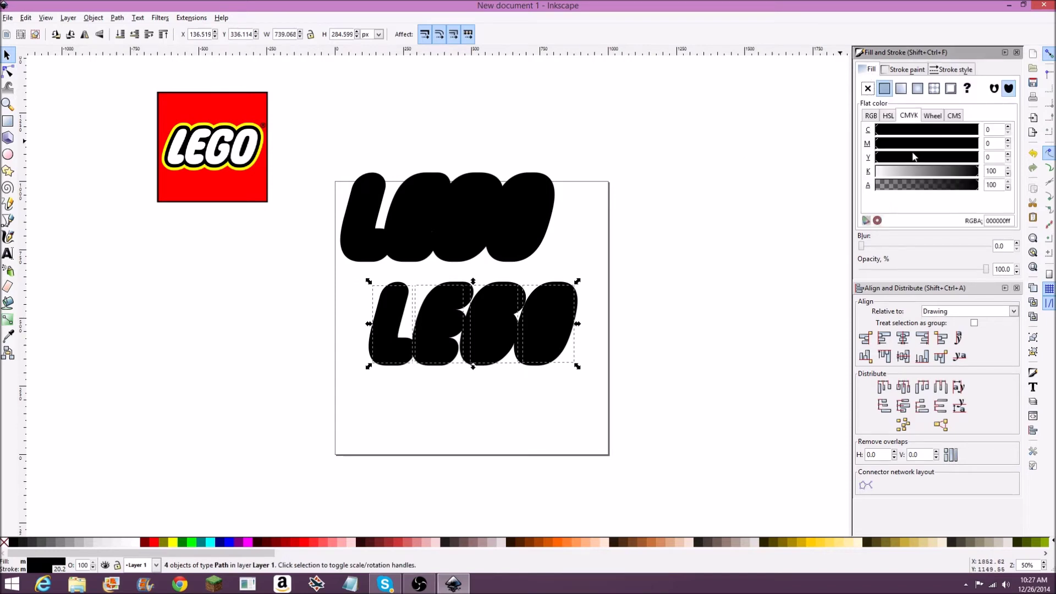
drag(936, 176, 869, 183)
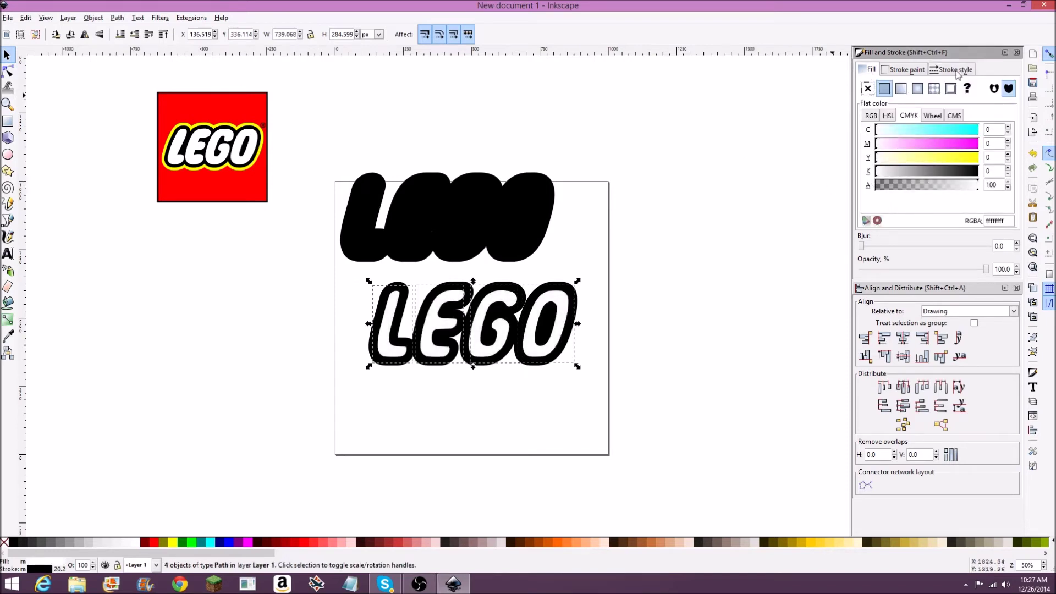
Remove the stroke from the four white letter shapes.
click(905, 70)
click(868, 88)
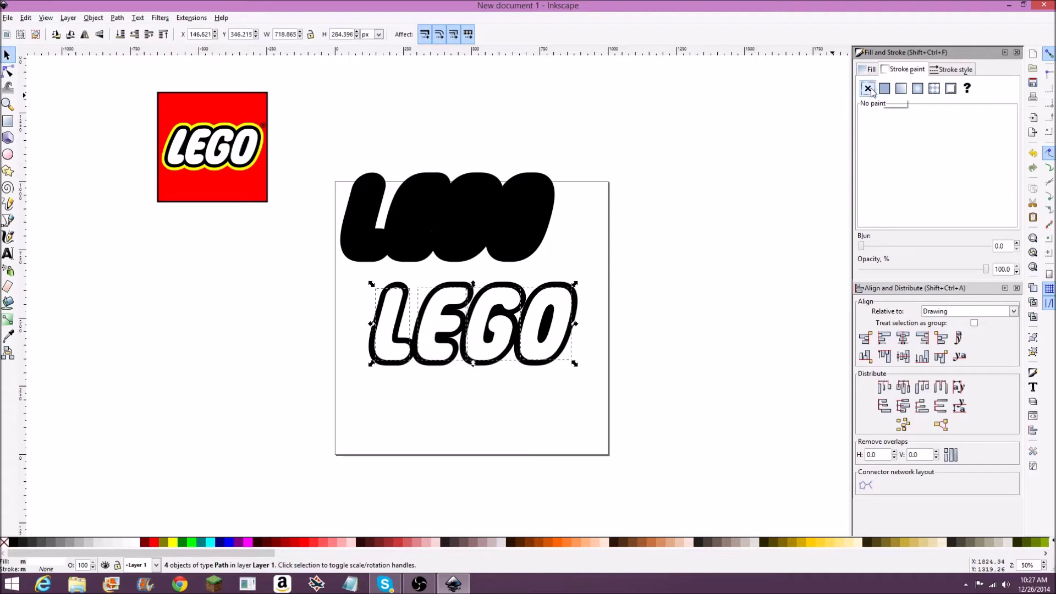
click(78, 110)
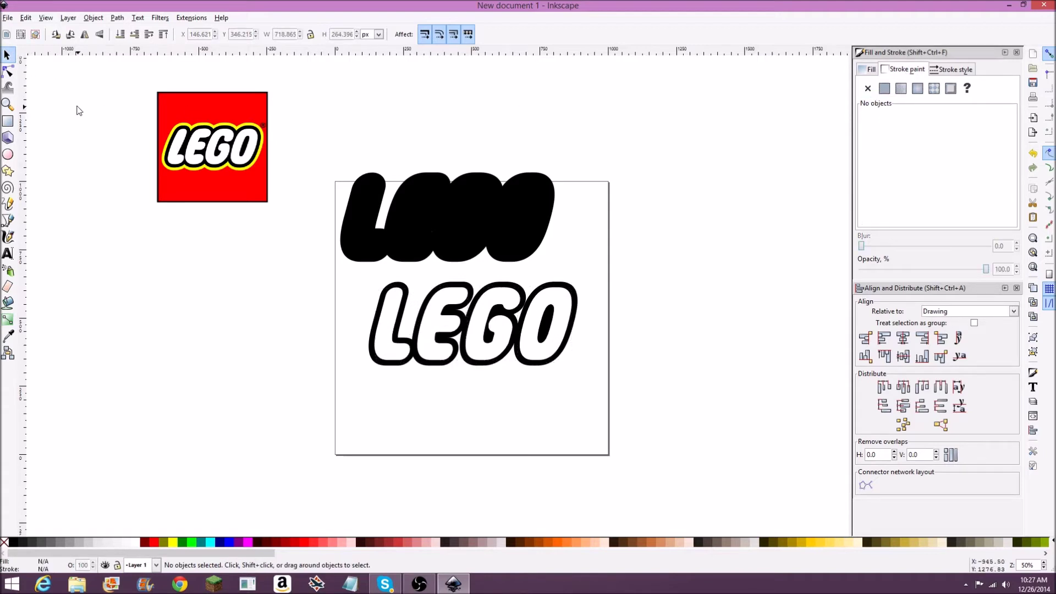
Group the original LEGO text with its four white letter shapes and place the group over the thick black copy.
drag(306, 270, 599, 373)
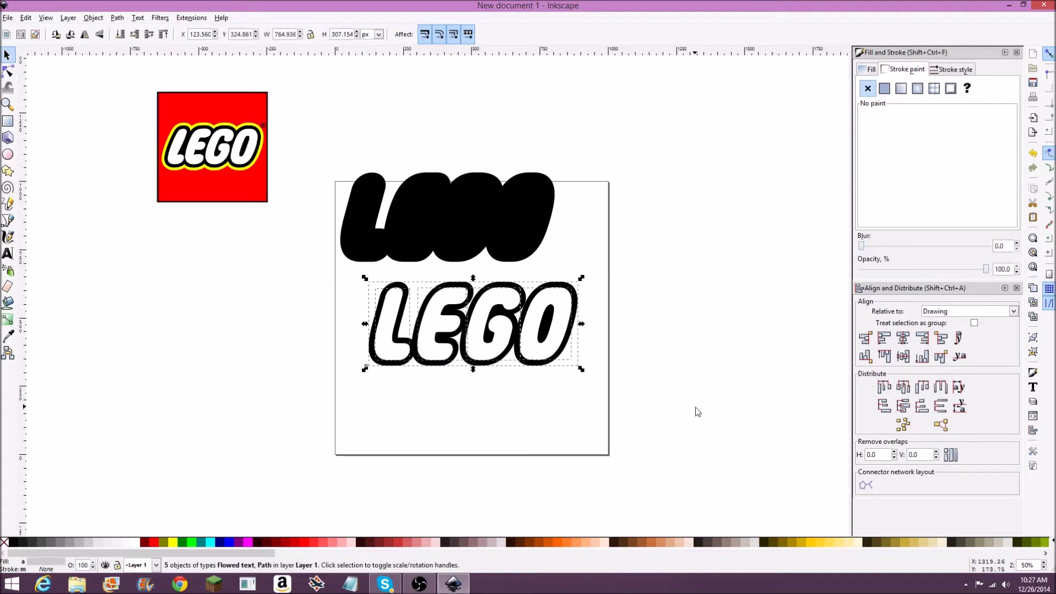
key(ctrl+g)
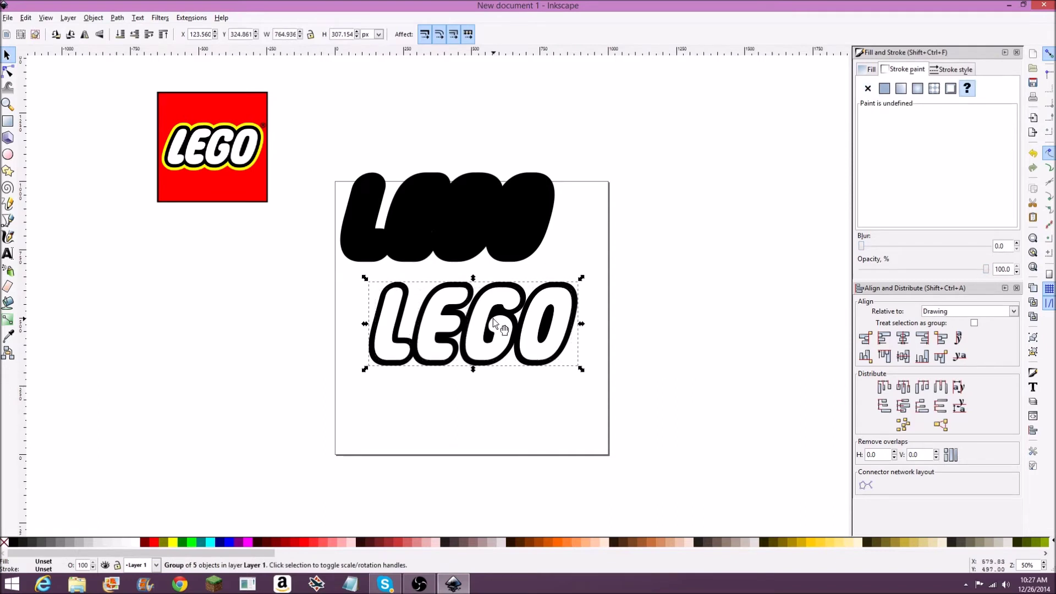
drag(497, 321, 473, 213)
click(608, 270)
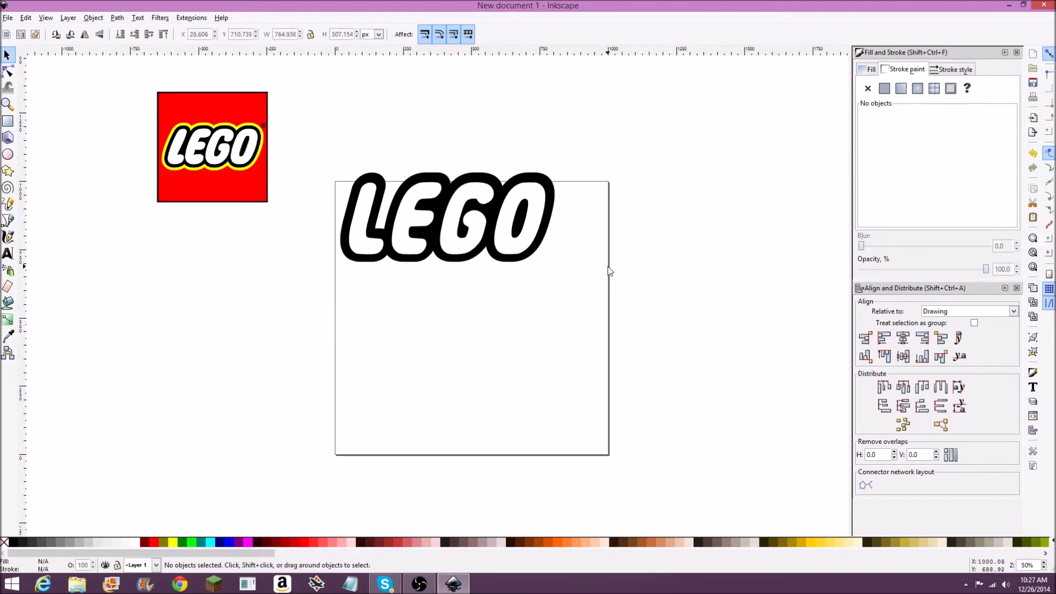
Move the white-lettered LEGO group down off the thick black copy so that the black copy can be selected.
drag(391, 209, 458, 232)
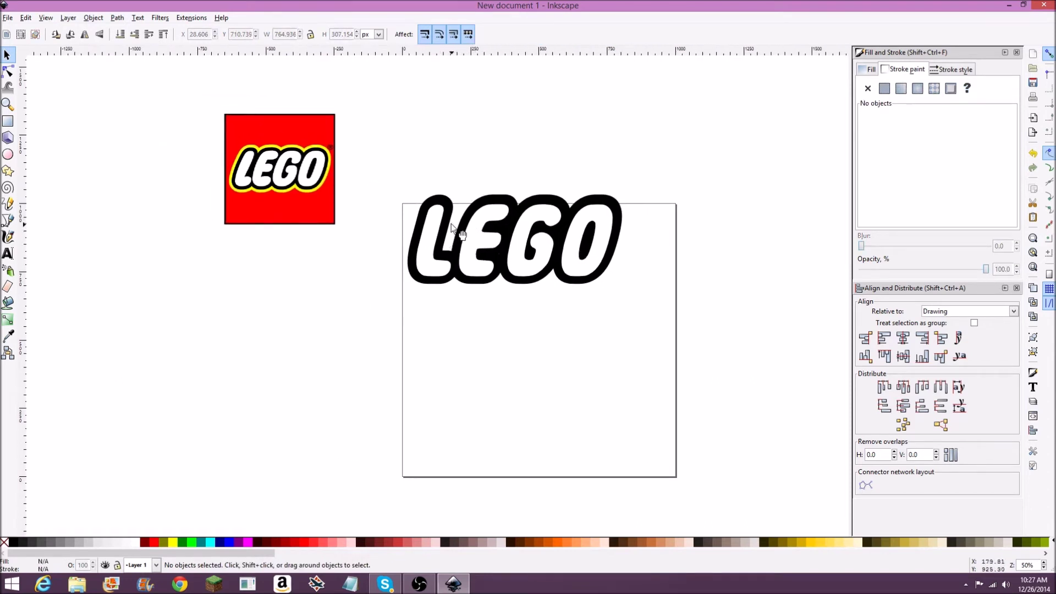
drag(485, 233, 506, 295)
click(460, 301)
double_click(460, 302)
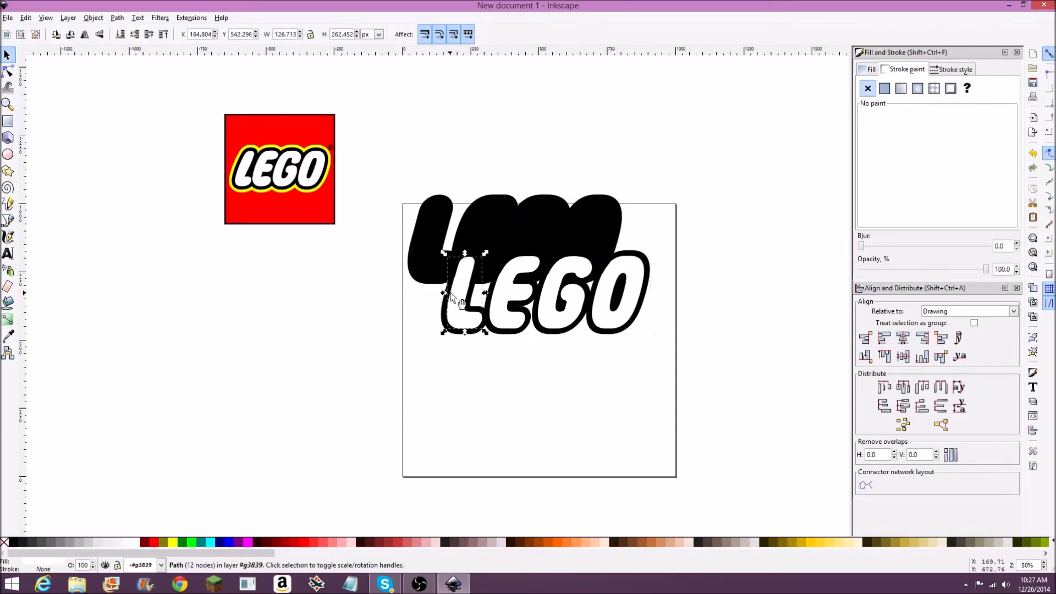
click(498, 348)
drag(708, 360, 400, 232)
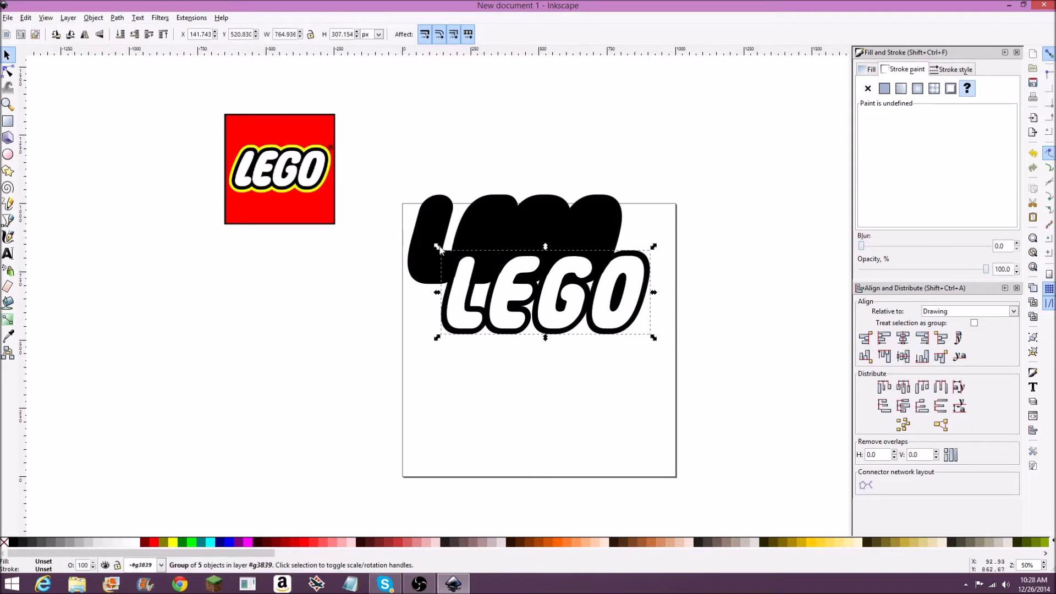
drag(525, 285, 493, 294)
Give the thick black LEGO group a flat black stroke with a width of 60 px.
click(480, 212)
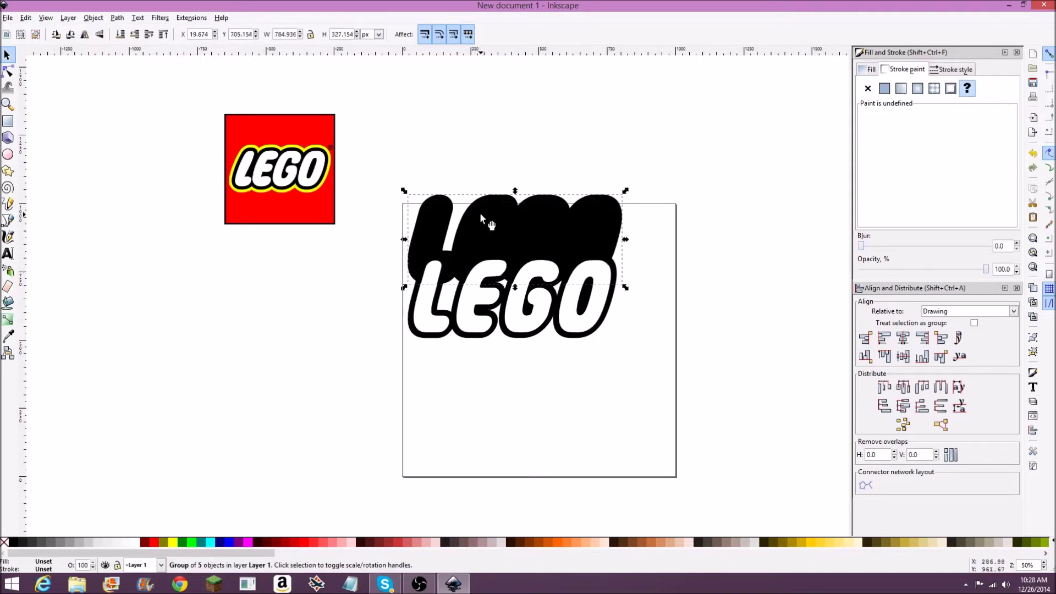
click(884, 89)
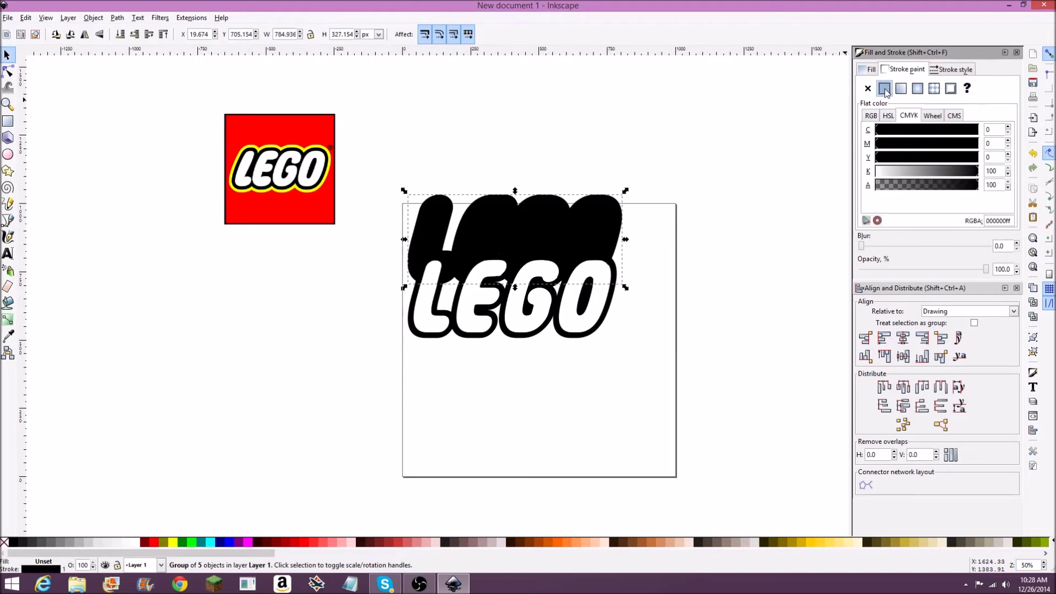
click(939, 70)
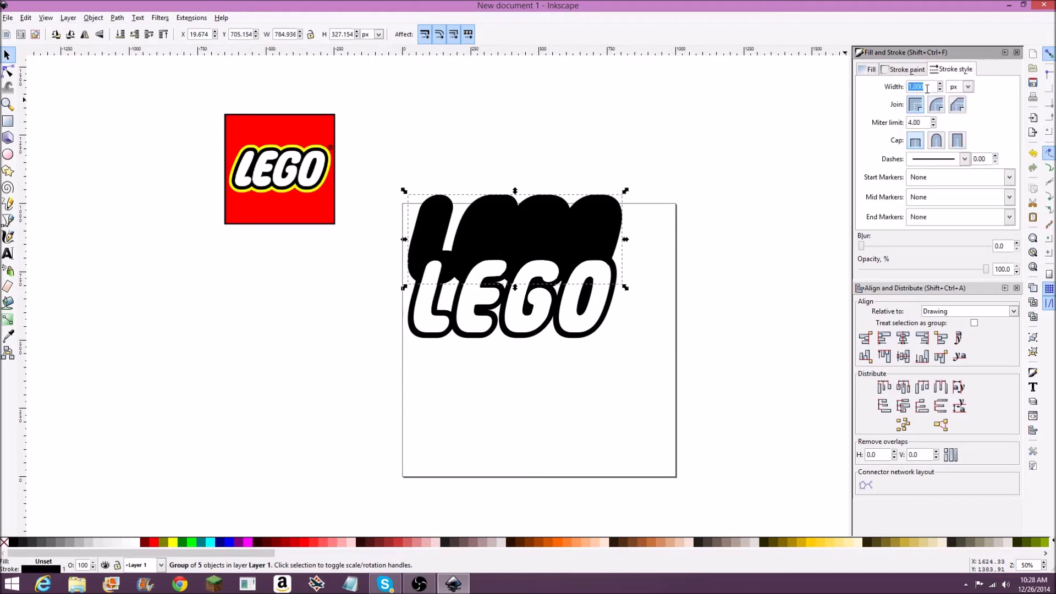
text(40)
key(Return)
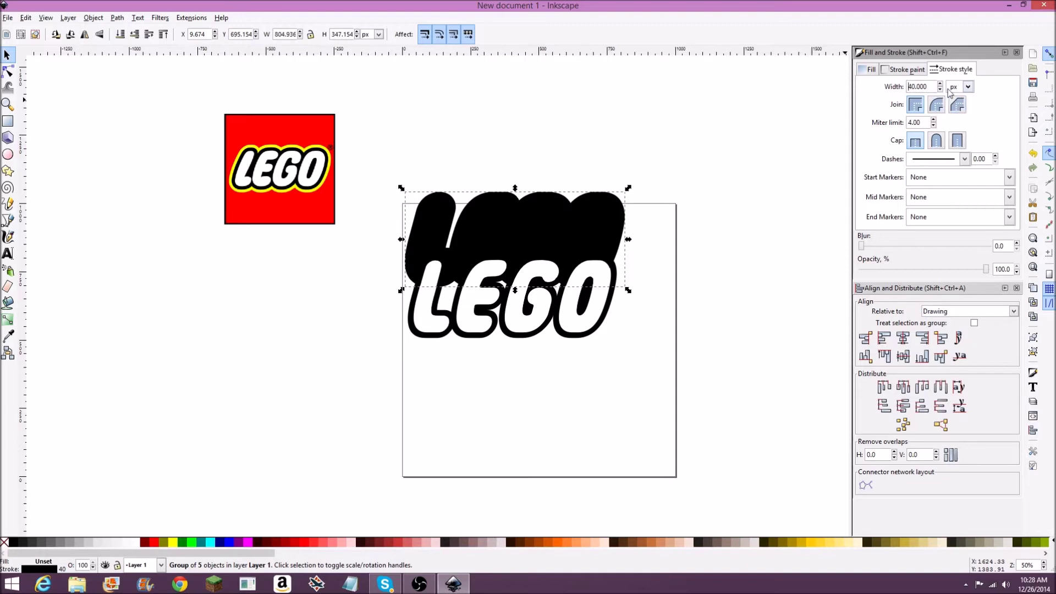
text(50)
key(Return)
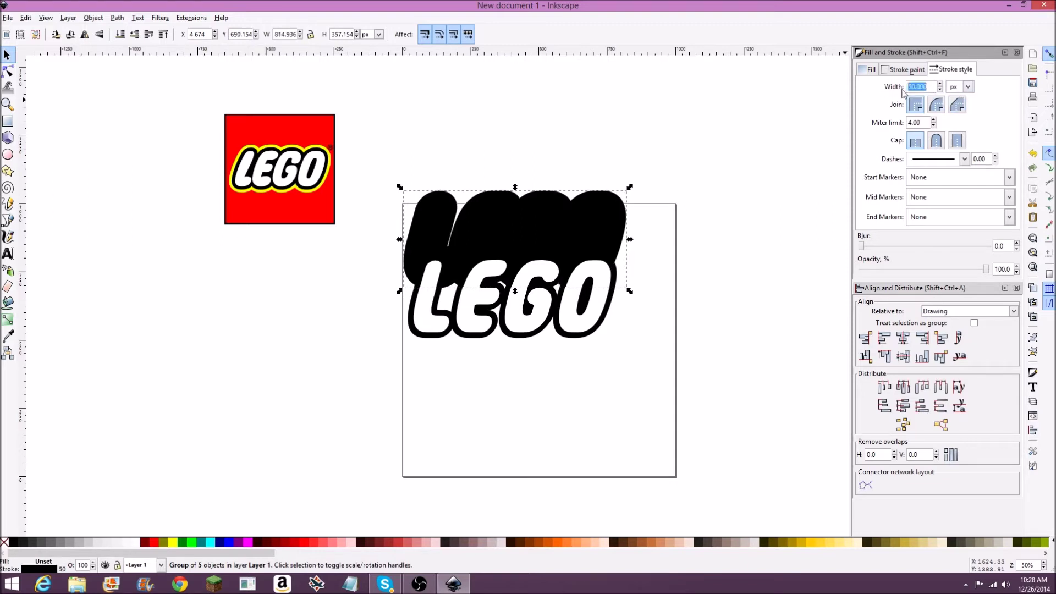
text(60)
key(Return)
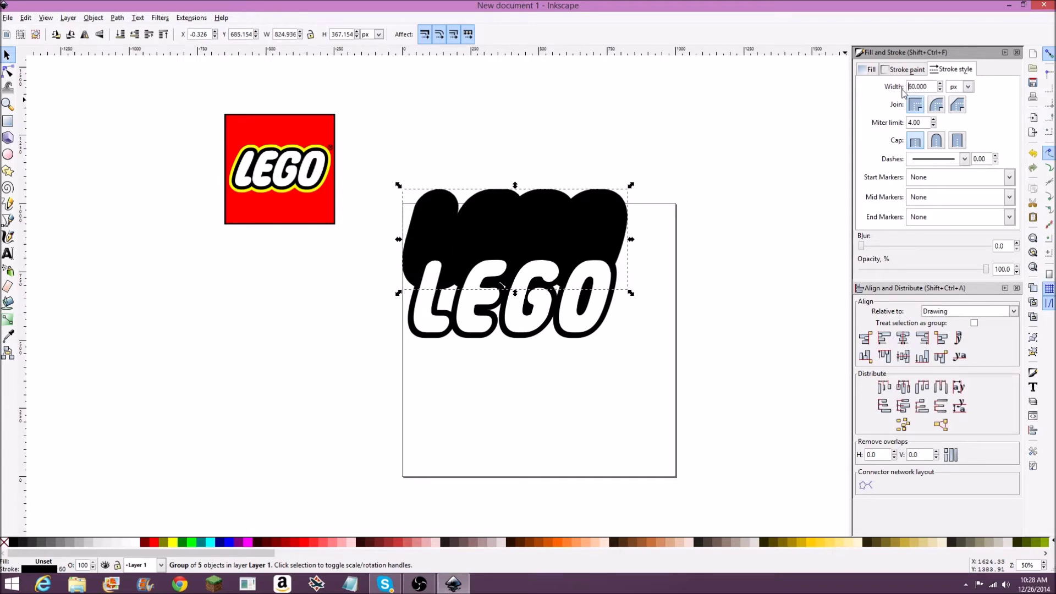
Move the thick black group behind the white-lettered group and adjust both so the outline surrounds the lettering.
drag(544, 253, 538, 282)
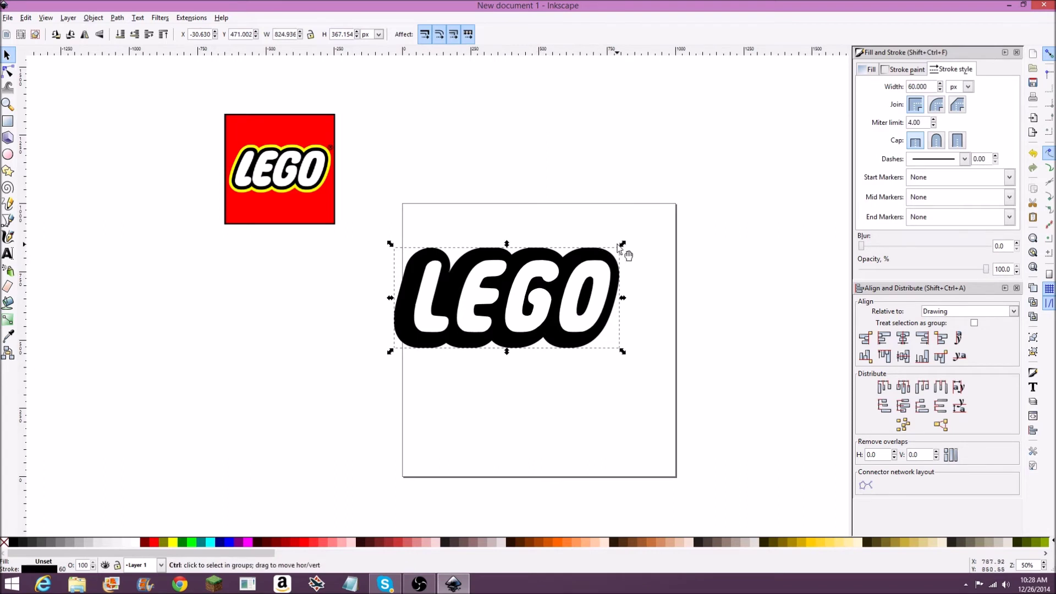
mouse_move(553, 326)
mouse_down()
mouse_move(568, 317)
mouse_move(538, 333)
mouse_up()
click(539, 335)
click(584, 252)
click(574, 262)
drag(605, 311, 601, 306)
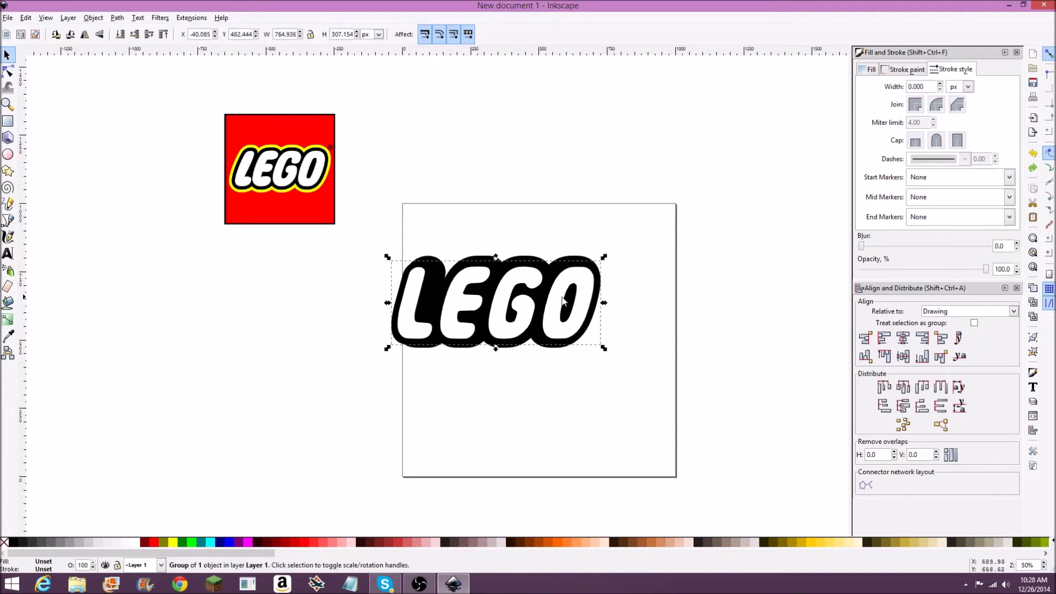
Enlarge the outline text inside the thick black group to about 807 px wide and reposition it behind the white lettering.
double_click(523, 258)
drag(531, 256, 536, 199)
drag(610, 248, 623, 247)
drag(506, 217, 514, 291)
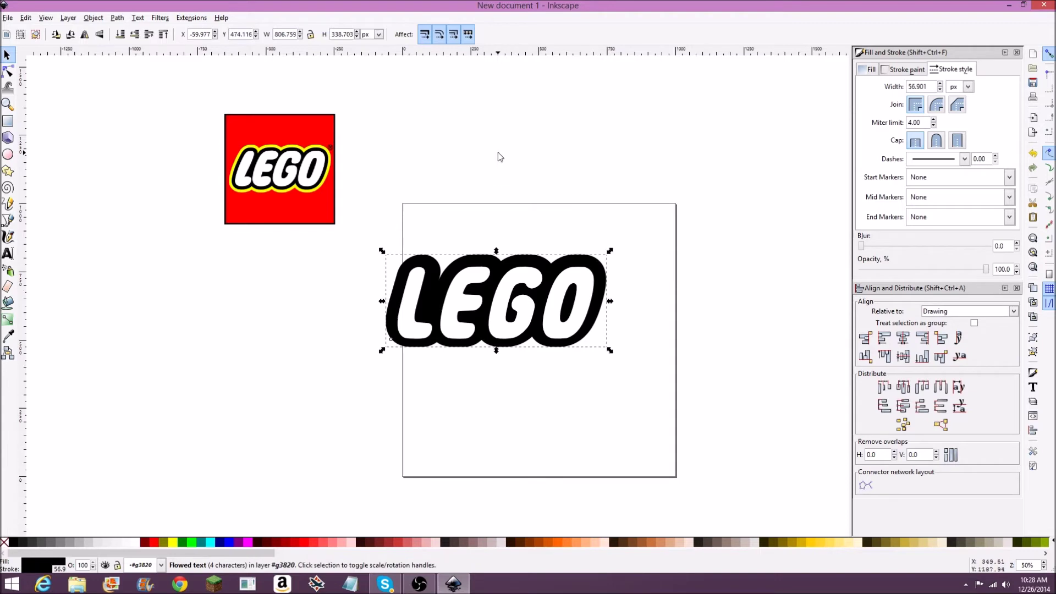
click(509, 155)
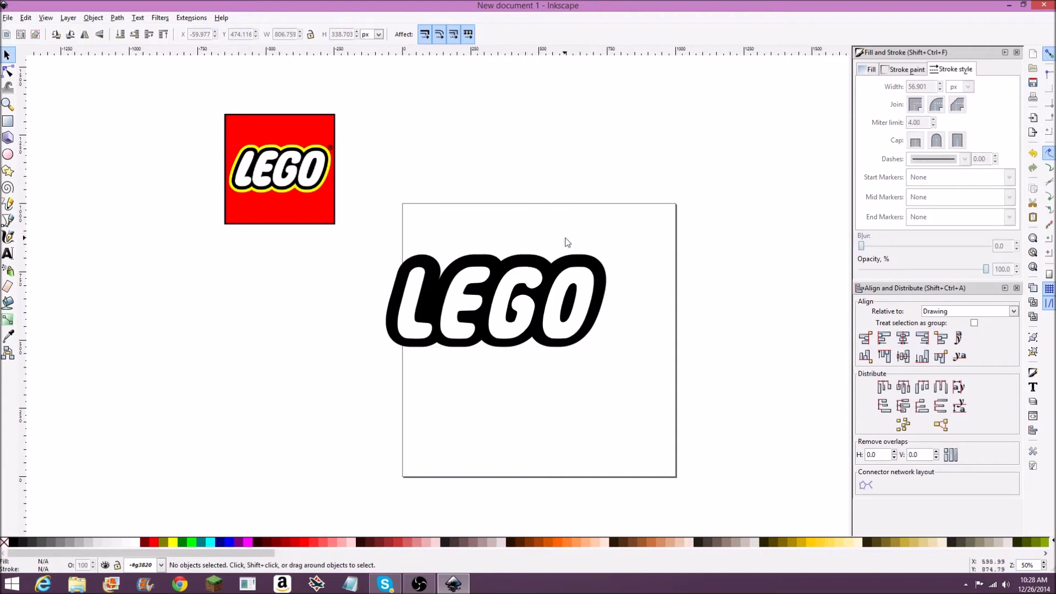
Align the centres of the outline and white-lettered groups, and combine them into one group on the page.
click(533, 258)
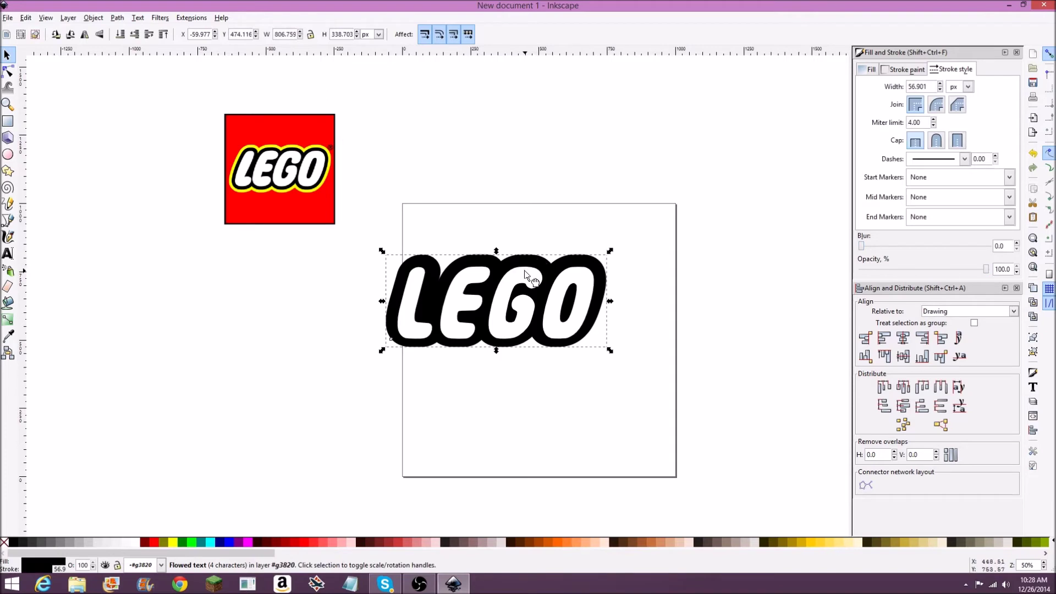
click(529, 261)
shift+click(533, 259)
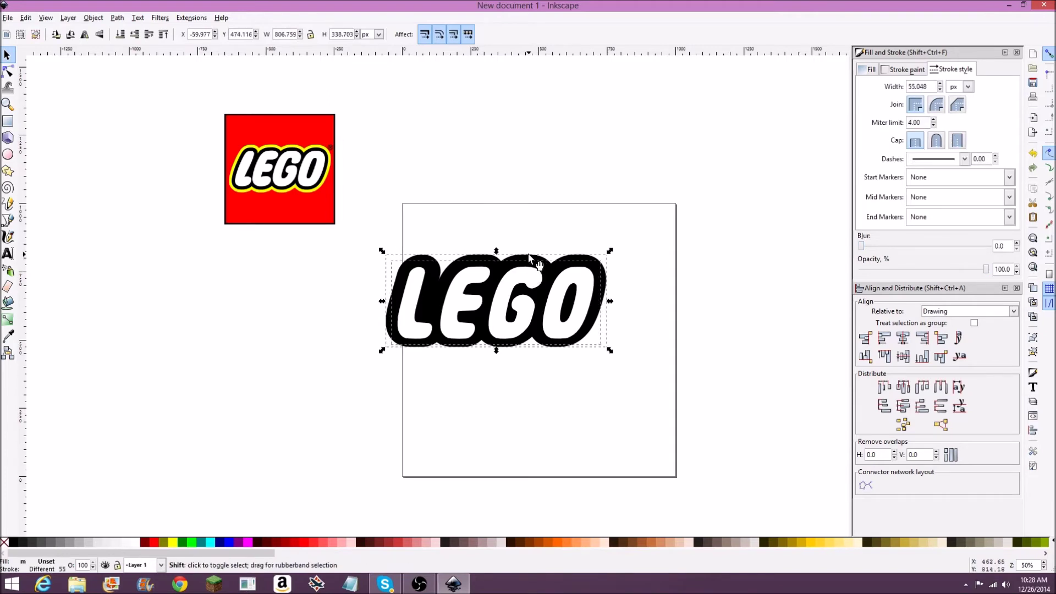
click(903, 338)
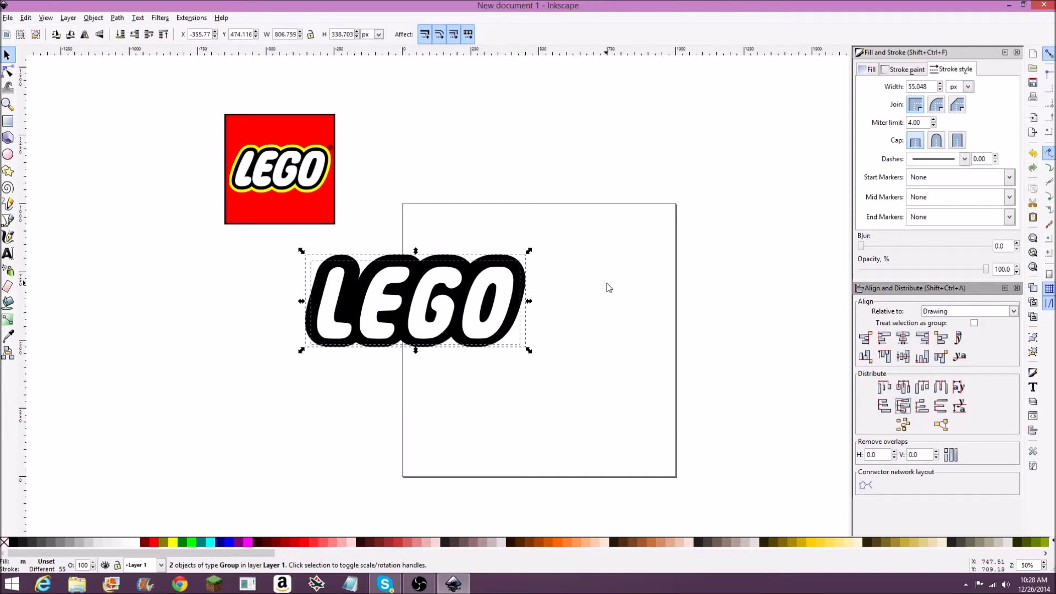
drag(397, 311, 527, 351)
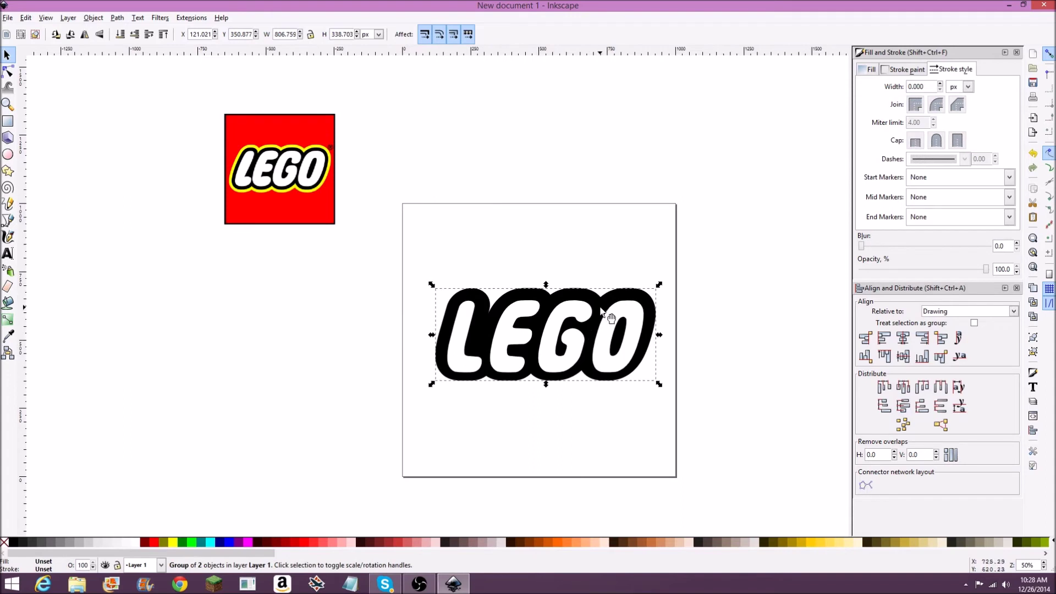
Paste a copy of the combined LEGO group and place it above the original, across the page's upper edge.
key(ctrl+v)
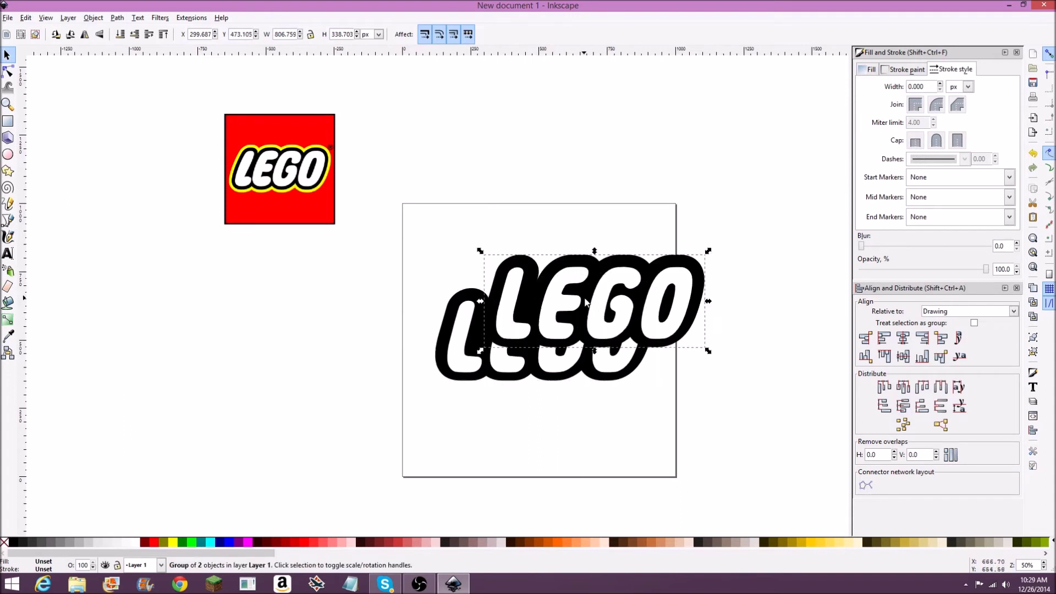
drag(569, 269, 528, 168)
click(474, 111)
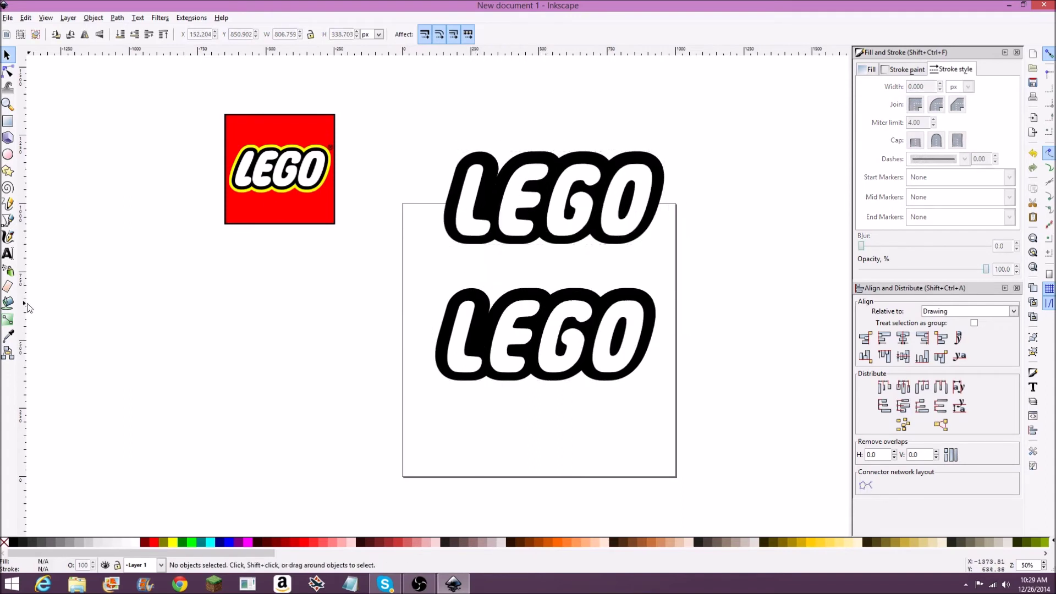
Try to fill the letters of the upper LEGO copy with the Paint Bucket, and remove the black fill shapes.
click(9, 311)
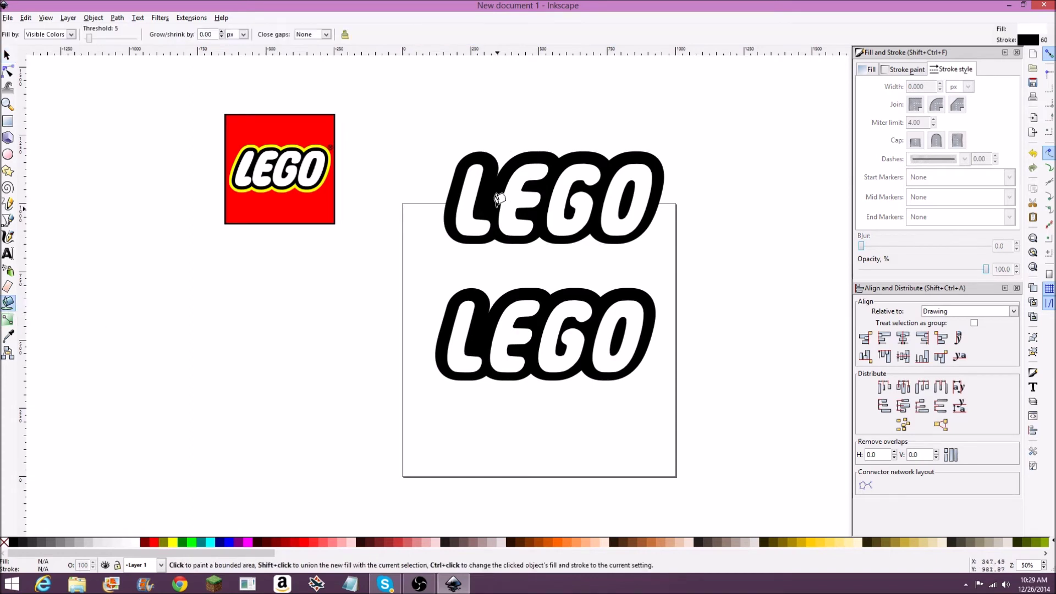
click(469, 189)
click(527, 178)
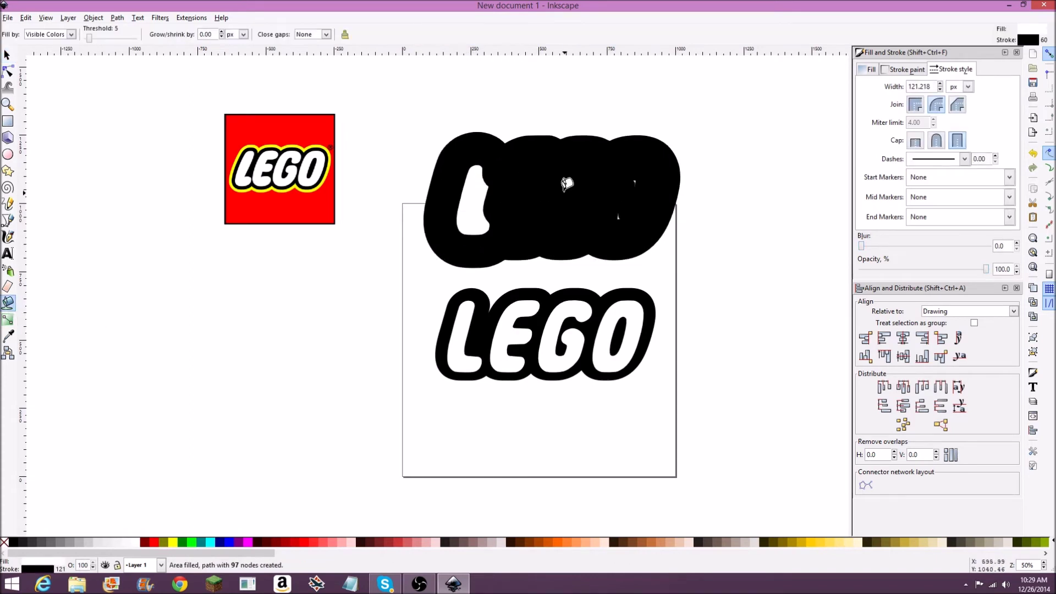
key(ctrl+z)
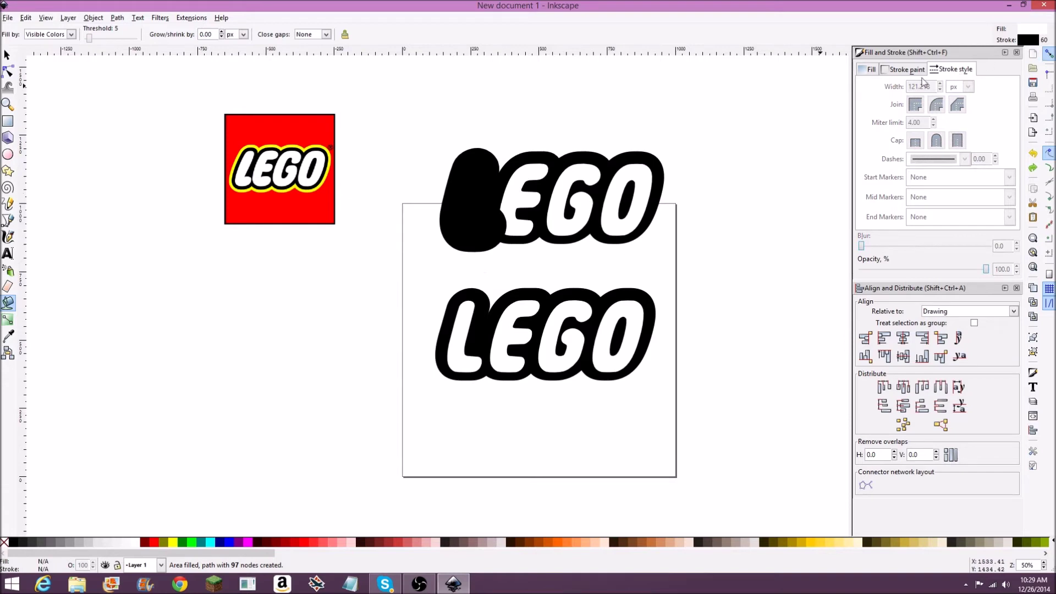
click(906, 69)
click(7, 55)
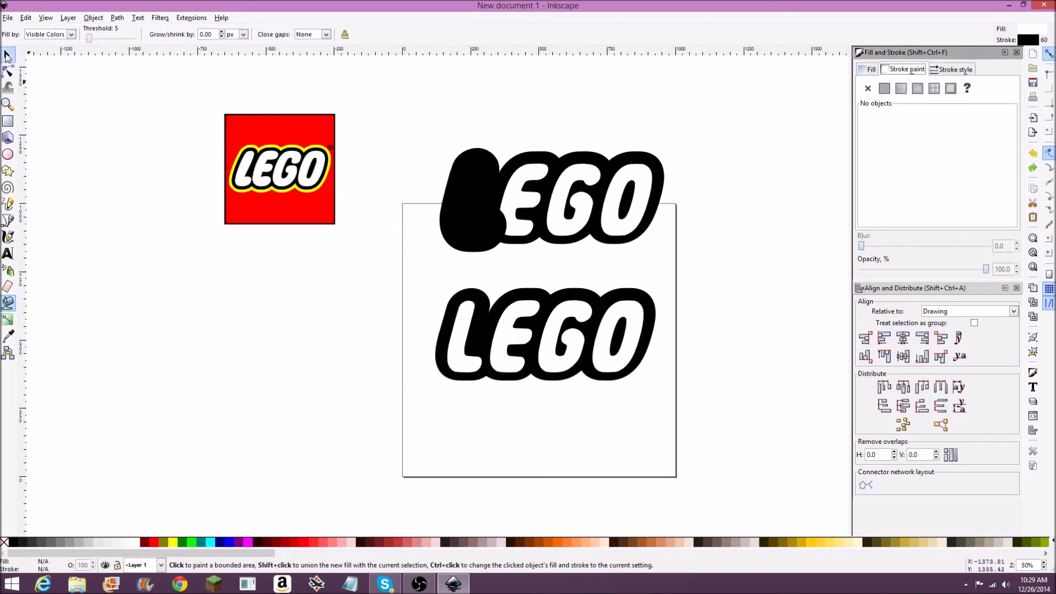
click(463, 185)
key(Delete)
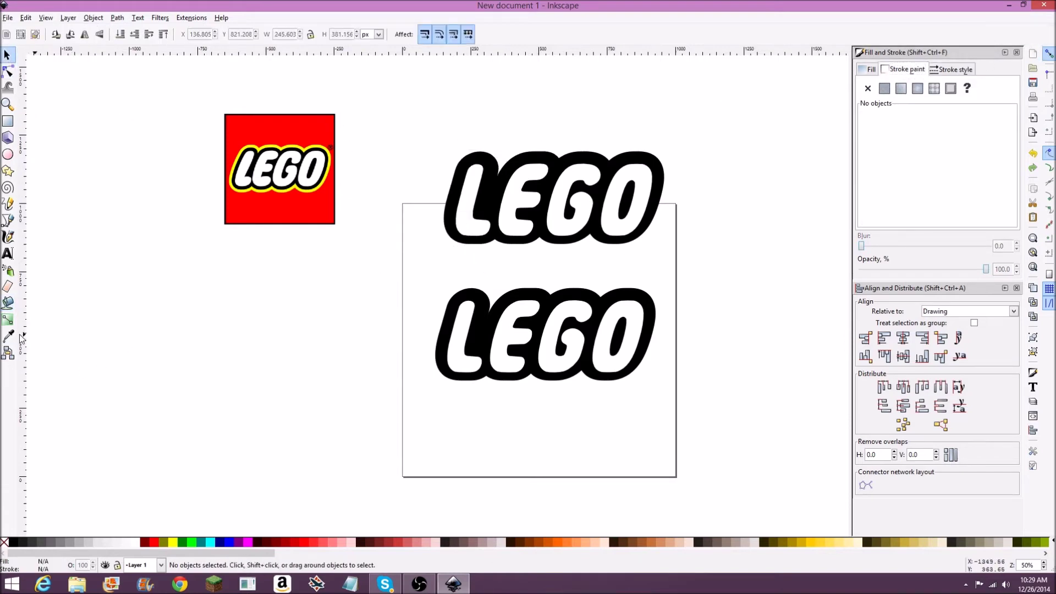
Fill the letter L of the upper LEGO copy with the Paint Bucket and set the new shape's stroke width to 10 px.
click(8, 303)
click(957, 70)
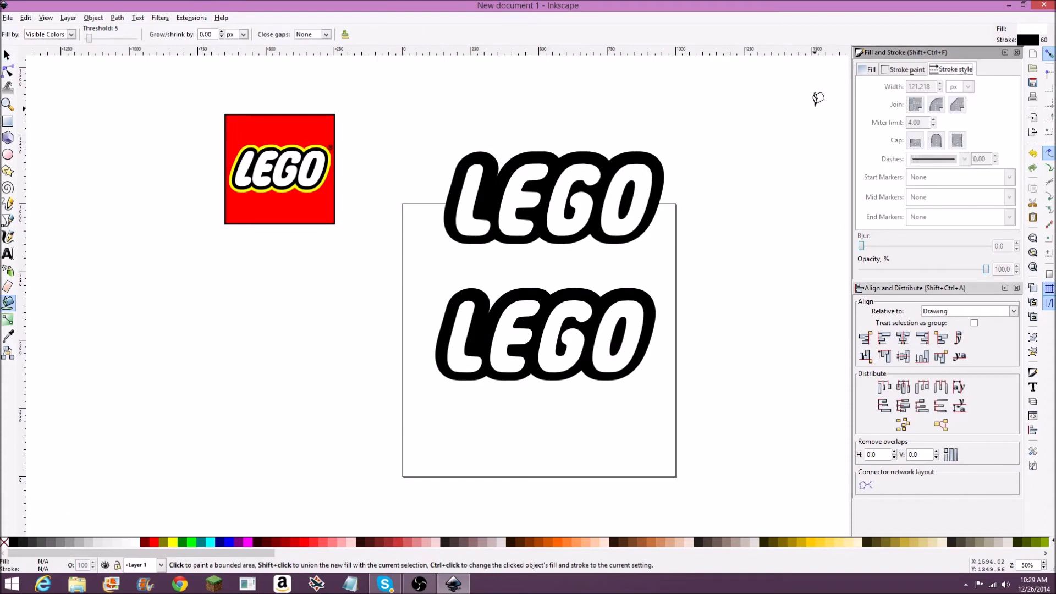
click(473, 186)
drag(934, 87, 883, 90)
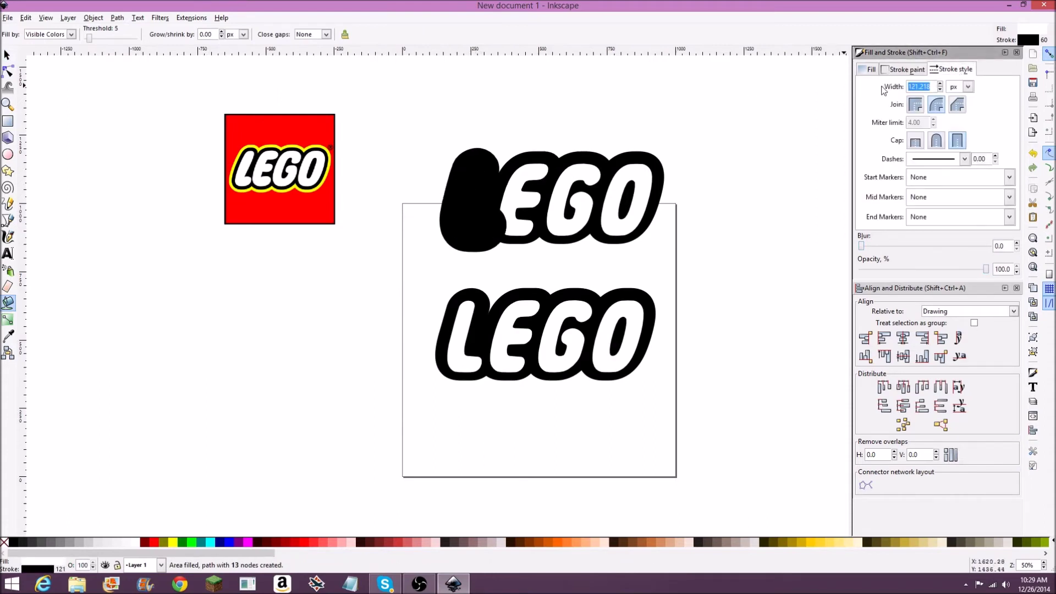
key(Return)
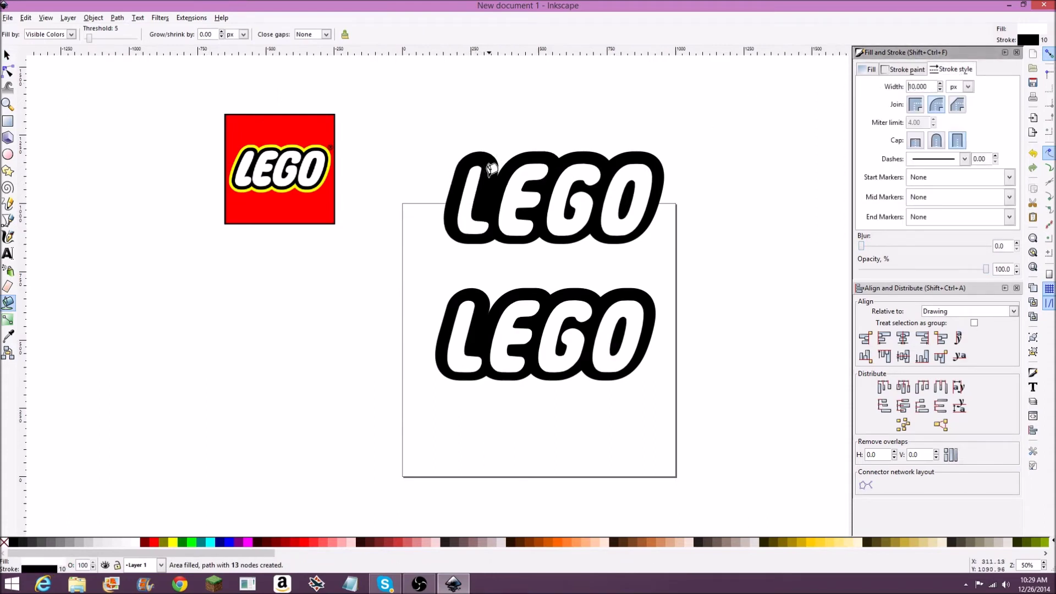
Make the L shape's fill solid black (K 100), and fill the upper copy's E, G and O with the same black.
click(870, 70)
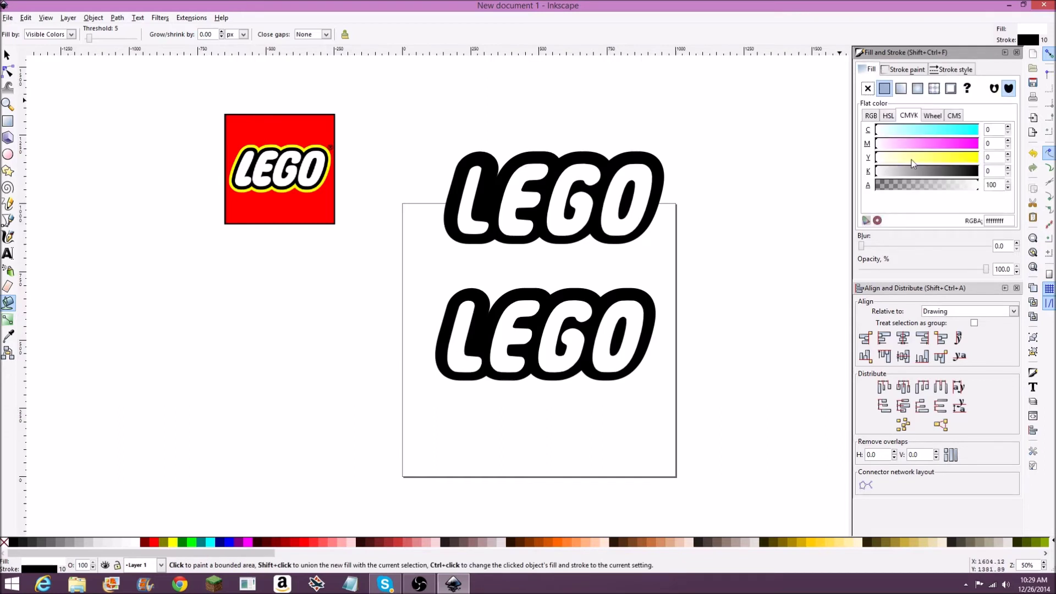
drag(920, 173, 1009, 173)
click(519, 186)
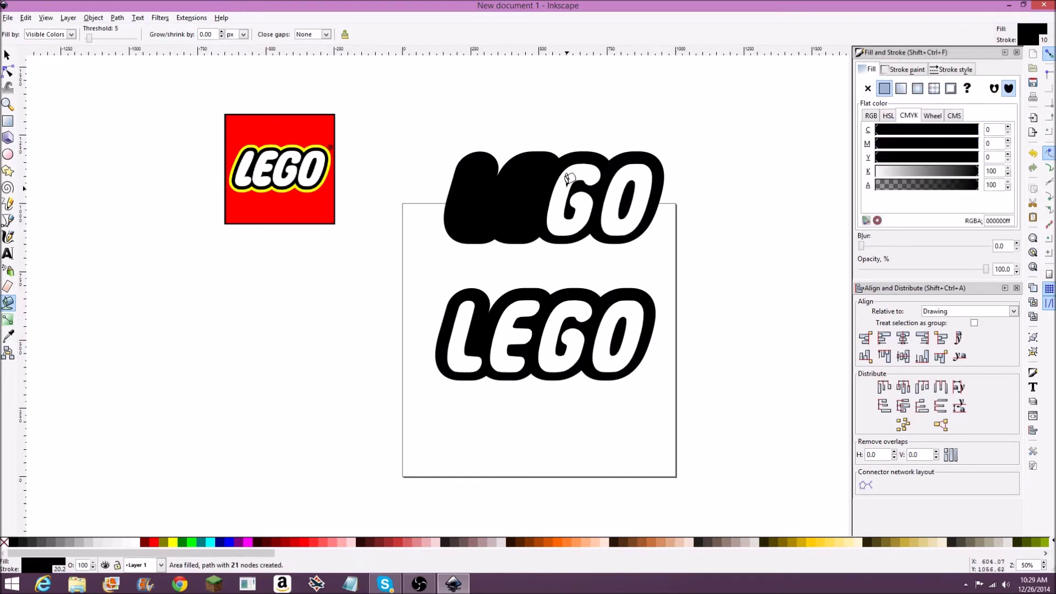
click(571, 182)
click(633, 167)
Group the upper LEGO copy with its black letter fills and move the group slightly down toward the page's left edge.
click(7, 55)
drag(401, 115, 735, 275)
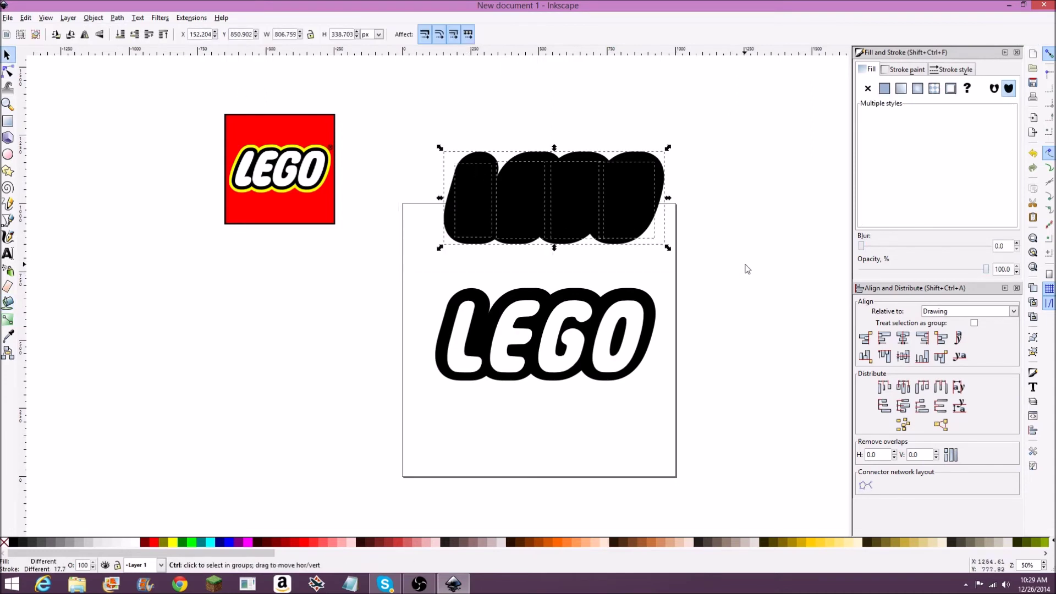
key(ctrl+g)
drag(615, 217, 582, 240)
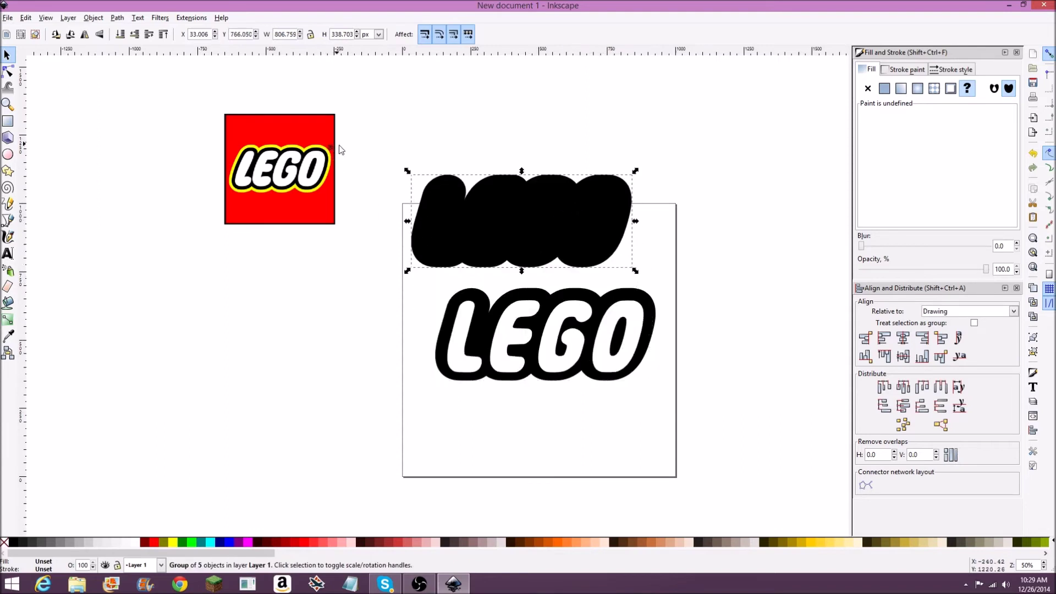
Try to recolour the black group with yellow #ebeb00 sampled from the reference logo, remove its stroke, and move it upward.
scroll(337, 151, up, 1)
scroll(337, 151, left, 1)
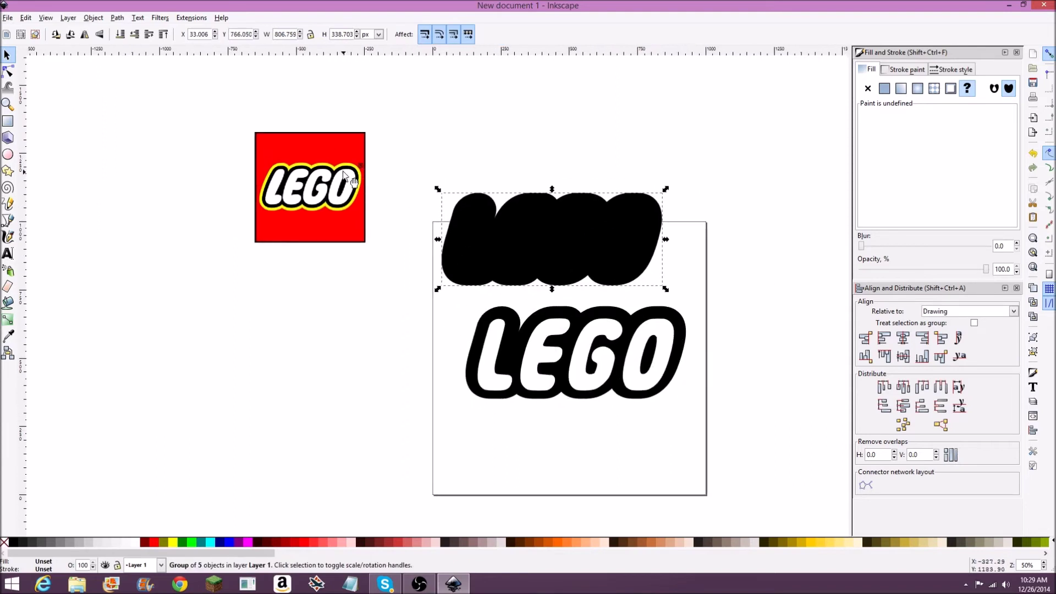
click(9, 335)
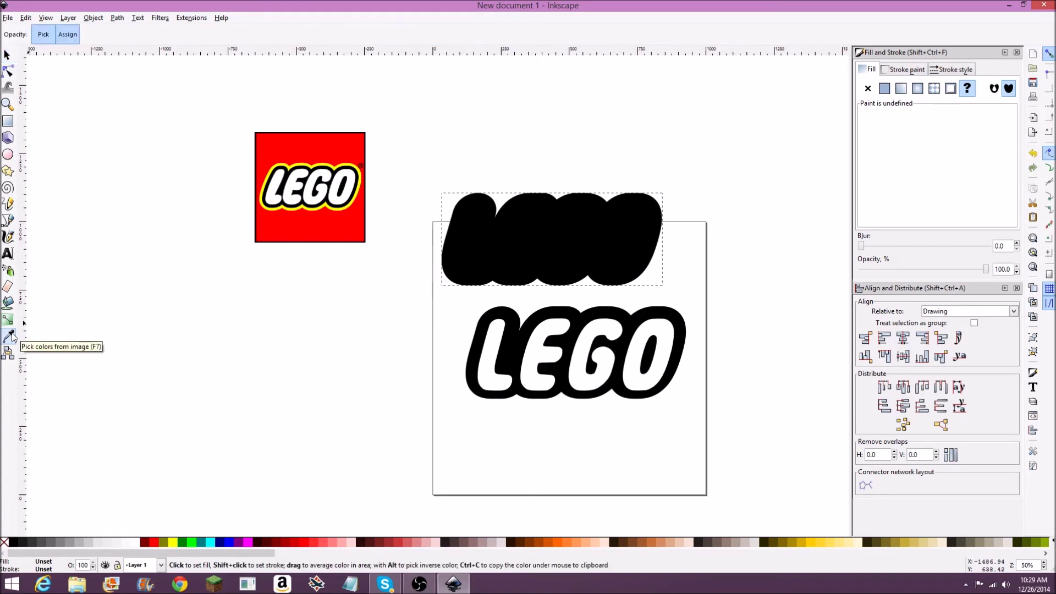
click(322, 164)
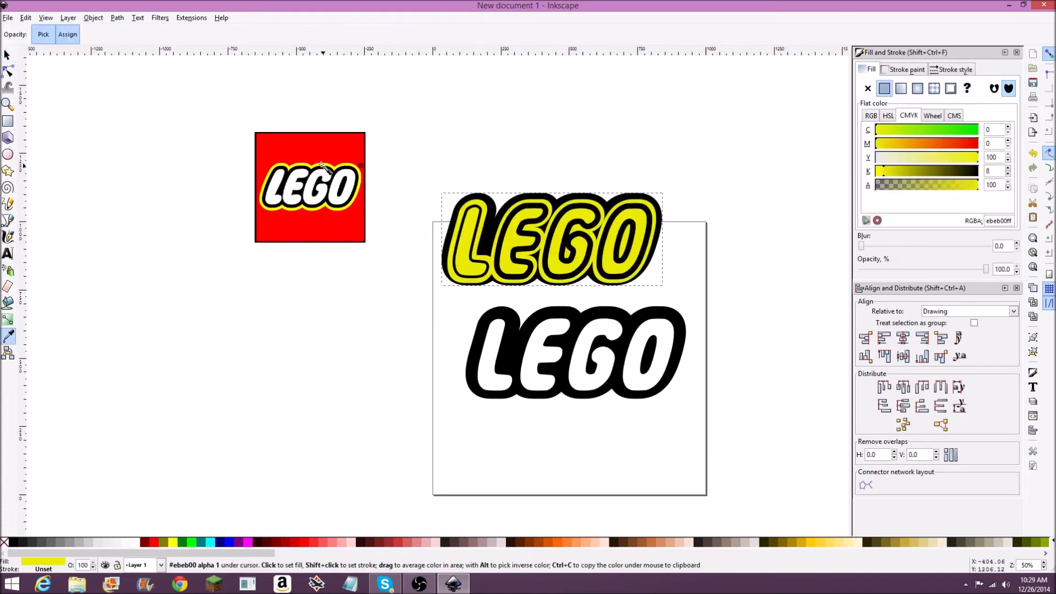
click(8, 55)
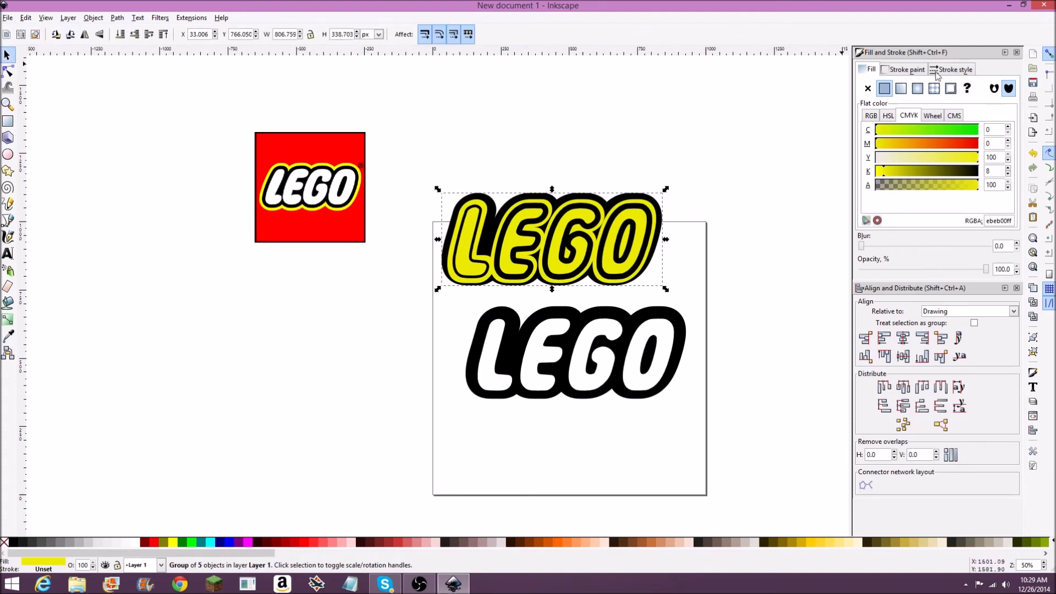
click(917, 70)
click(868, 88)
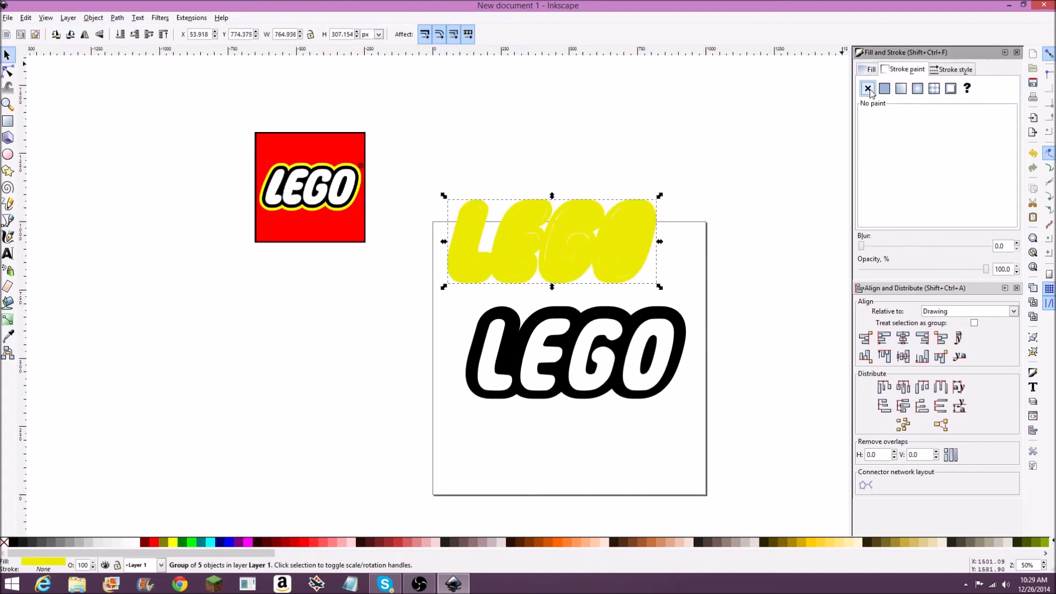
drag(603, 241, 589, 211)
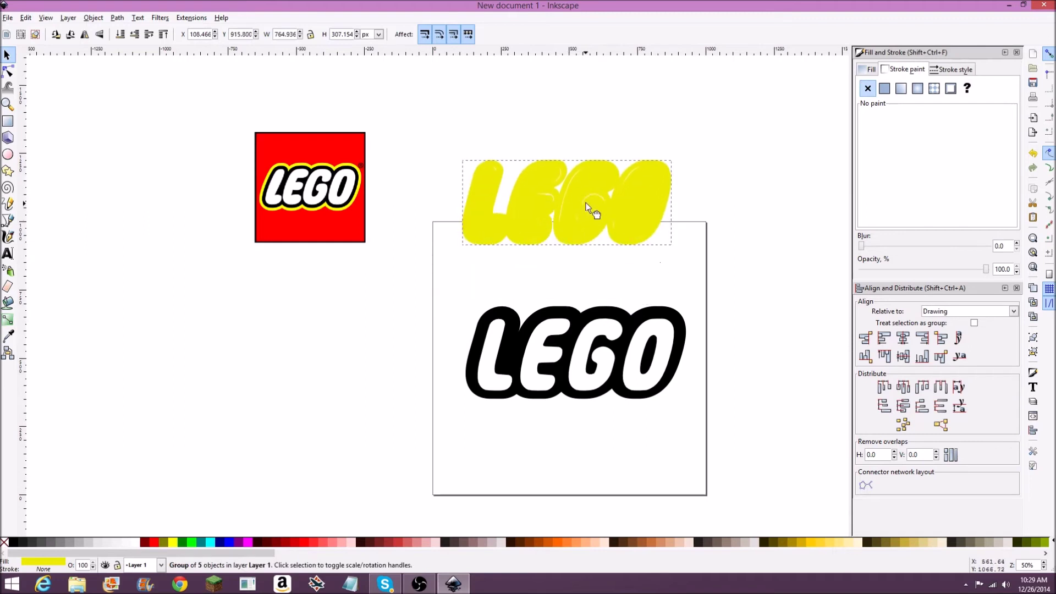
click(553, 137)
click(558, 189)
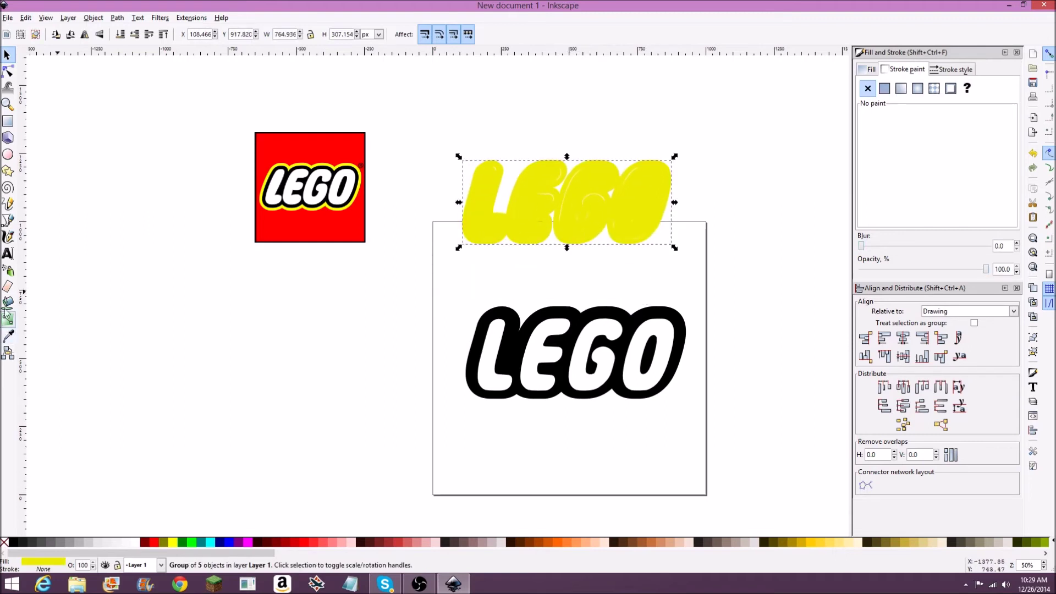
Undo the black group's move, stroke removal and yellow recolouring, with the Paint Bucket made ready.
key(ctrl+z)
key(ctrl+z)
key(ctrl+z)
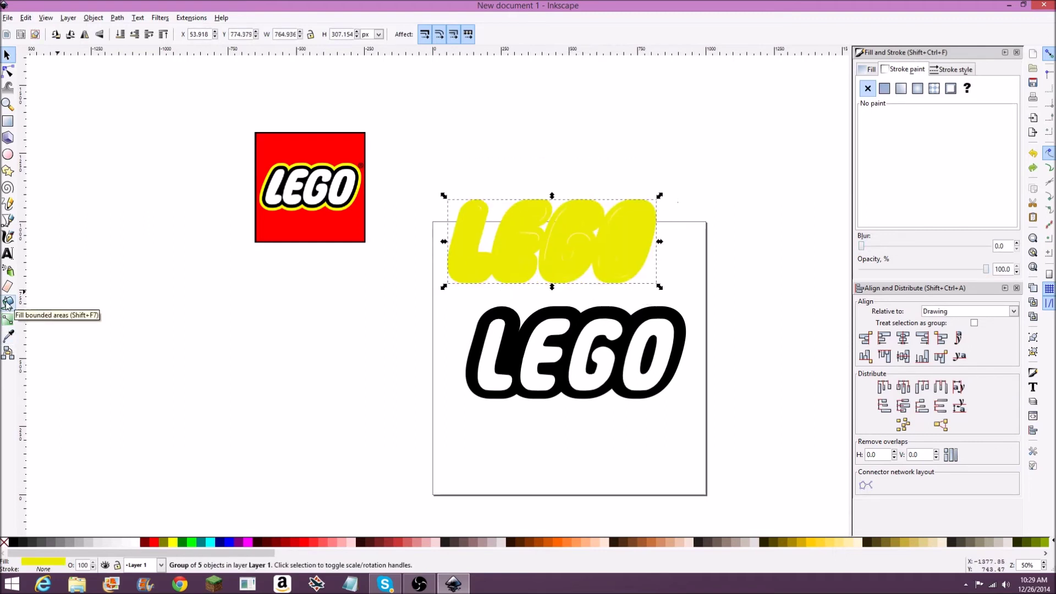
click(8, 302)
key(ctrl+z)
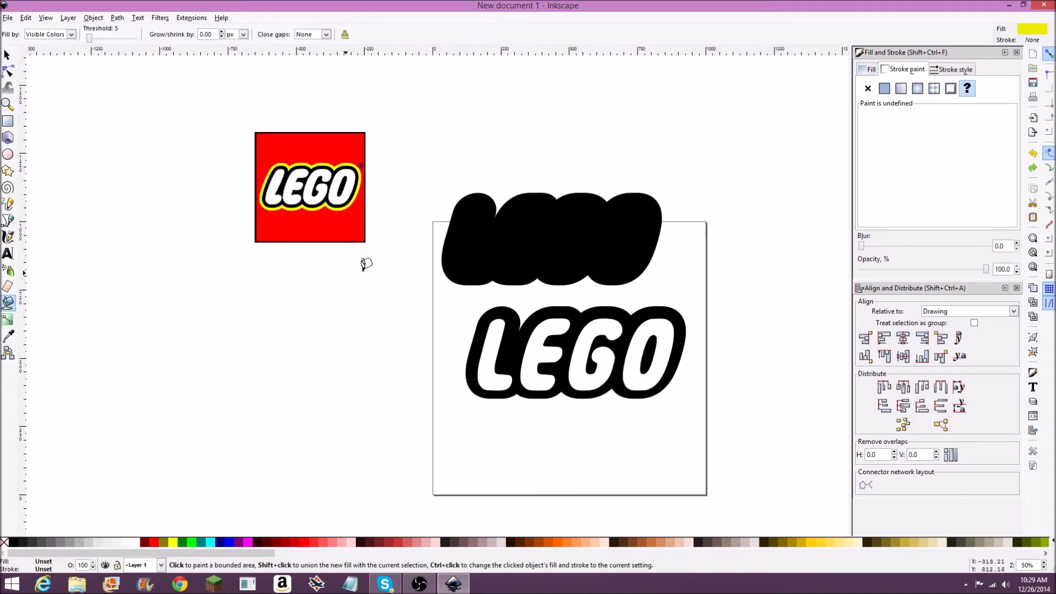
Fill the whole black silhouette with yellow using the Paint Bucket, delete the black group, and place the yellow shape across the page's upper edge.
click(481, 214)
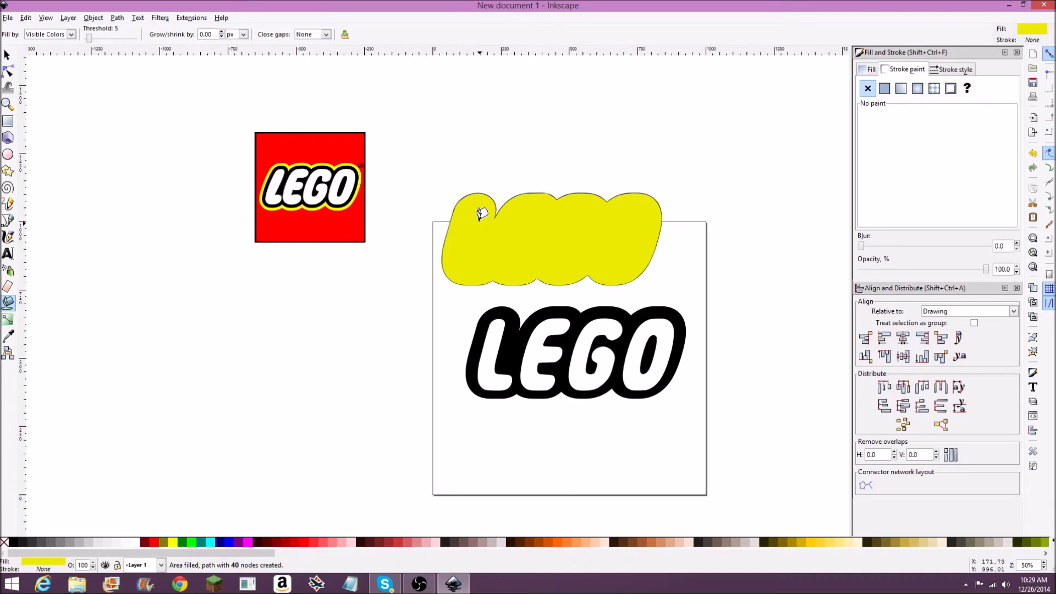
click(7, 55)
click(533, 259)
drag(534, 263, 514, 176)
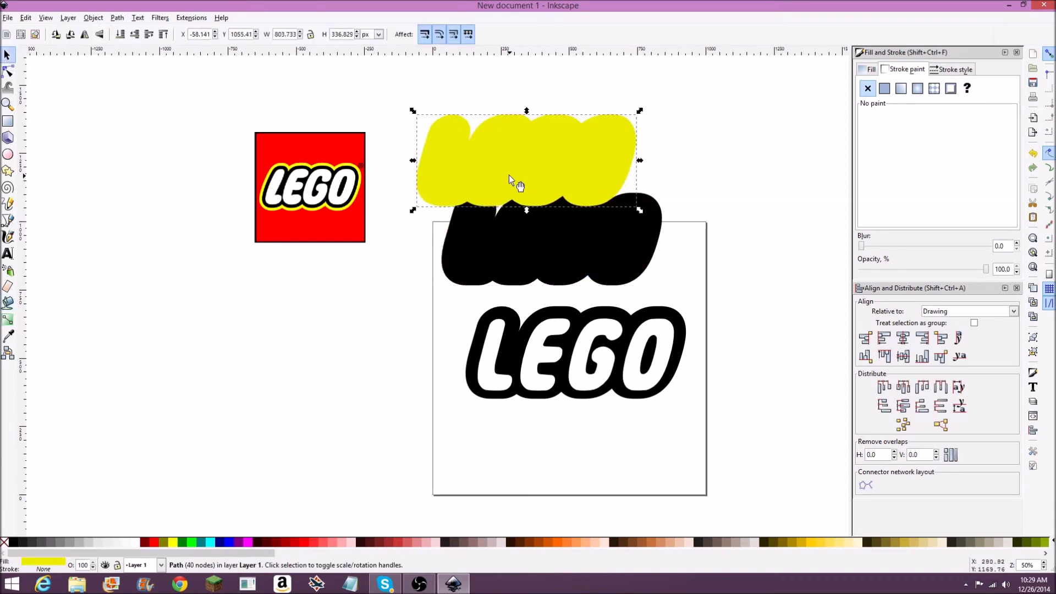
click(565, 242)
key(Delete)
drag(574, 209, 578, 247)
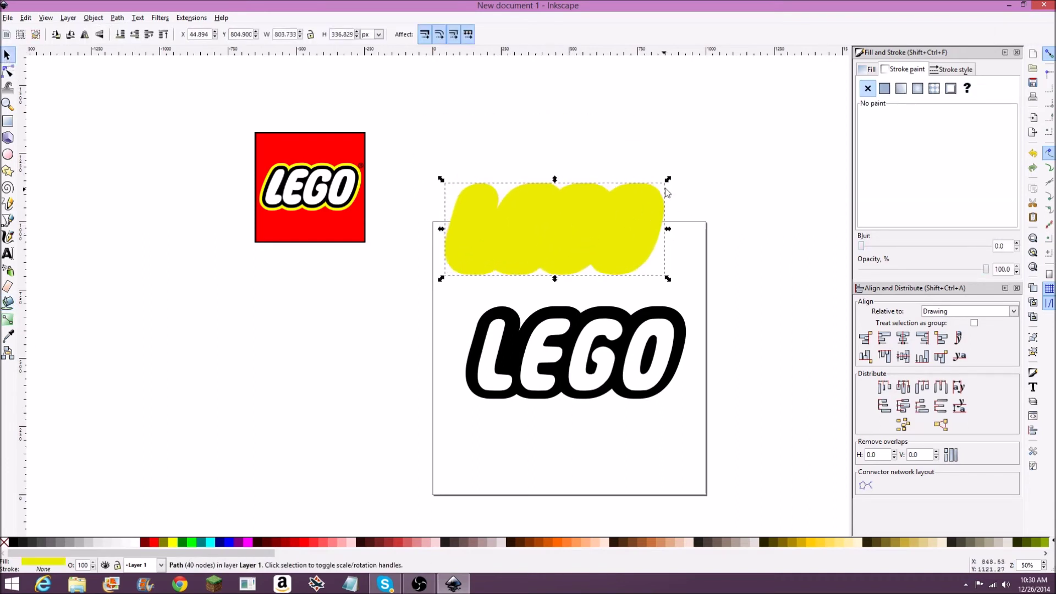
Try to enlarge the yellow silhouette from its upper corner, and undo the resizing.
drag(667, 179, 717, 162)
key(ctrl+z)
click(671, 157)
Recolour the yellow silhouette with #ffff00 sampled from the reference logo's border, and reposition it across the page's upper edge.
drag(553, 218, 514, 187)
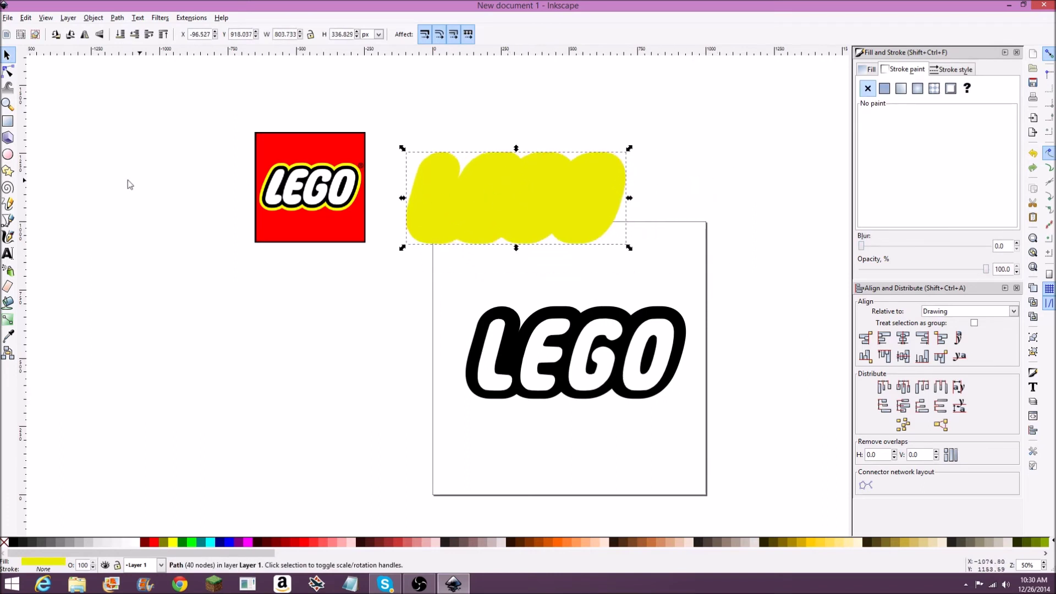
click(9, 335)
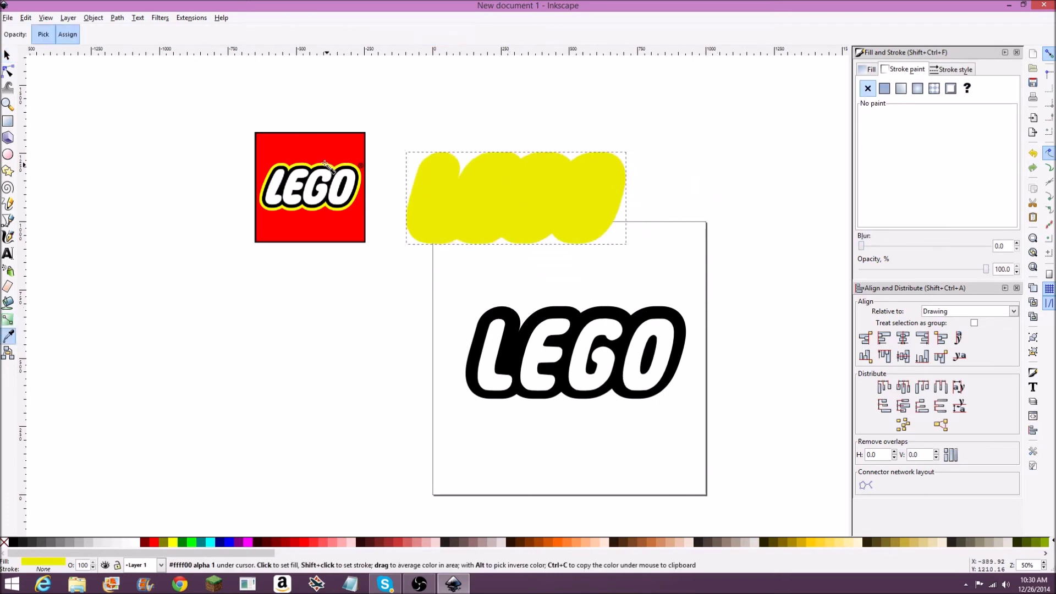
click(324, 165)
click(7, 55)
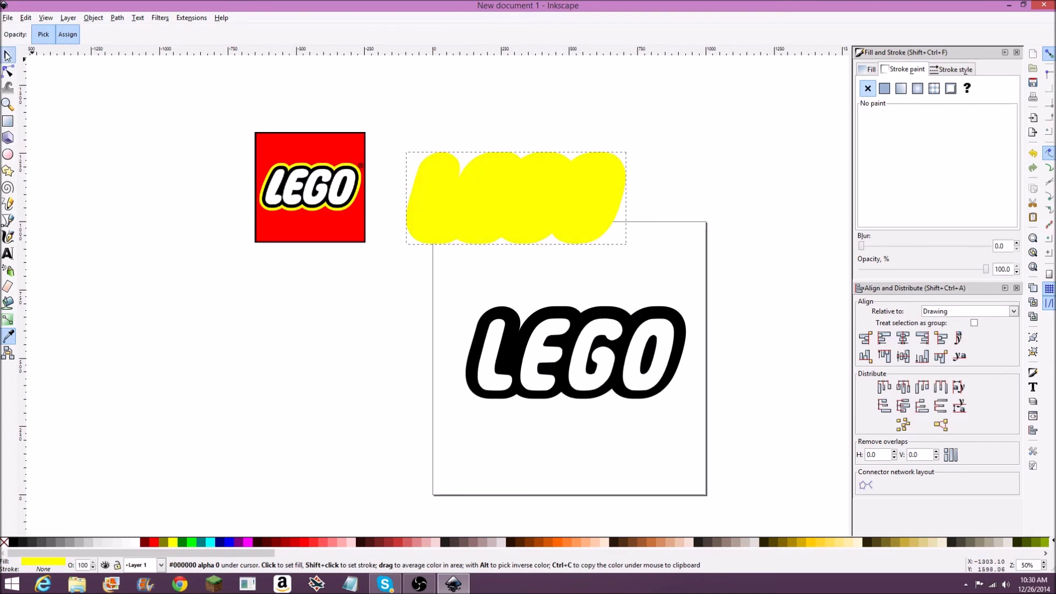
drag(544, 202, 611, 212)
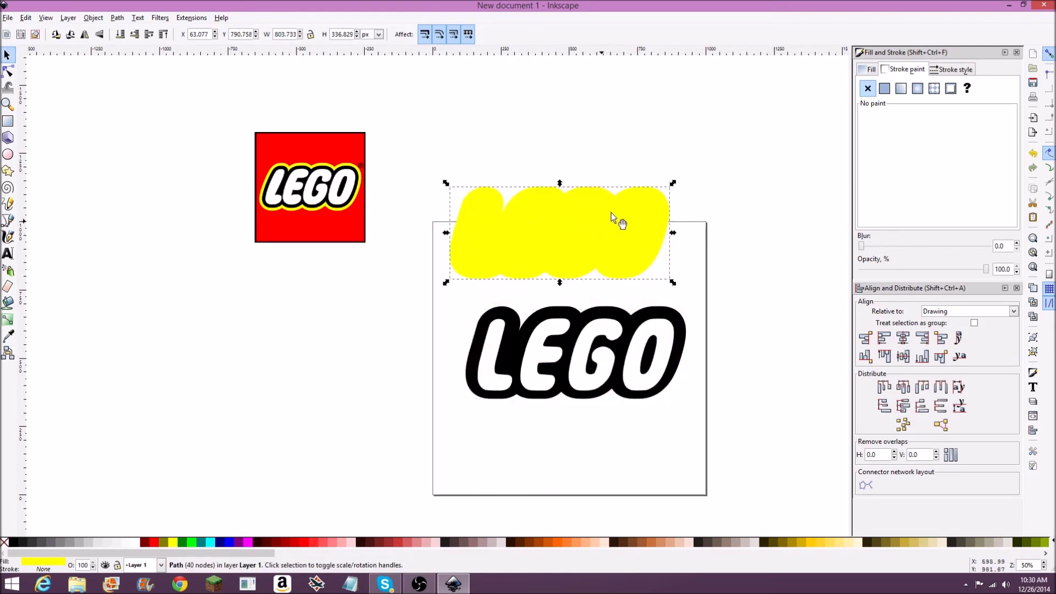
Add a flat stroke to the silhouette and colour it yellow #ffff00 to match the fill.
click(884, 88)
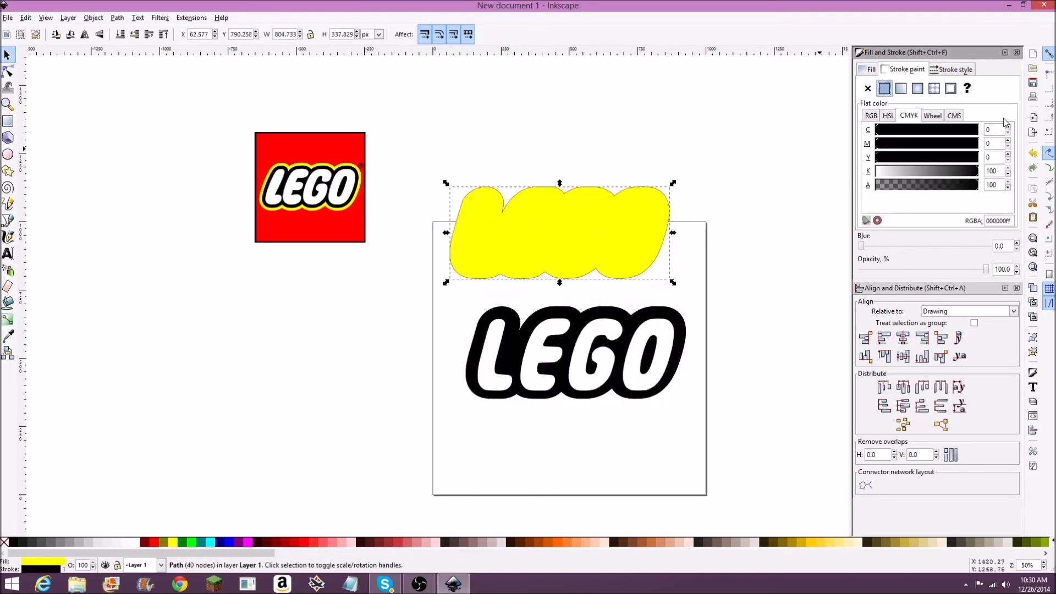
click(868, 70)
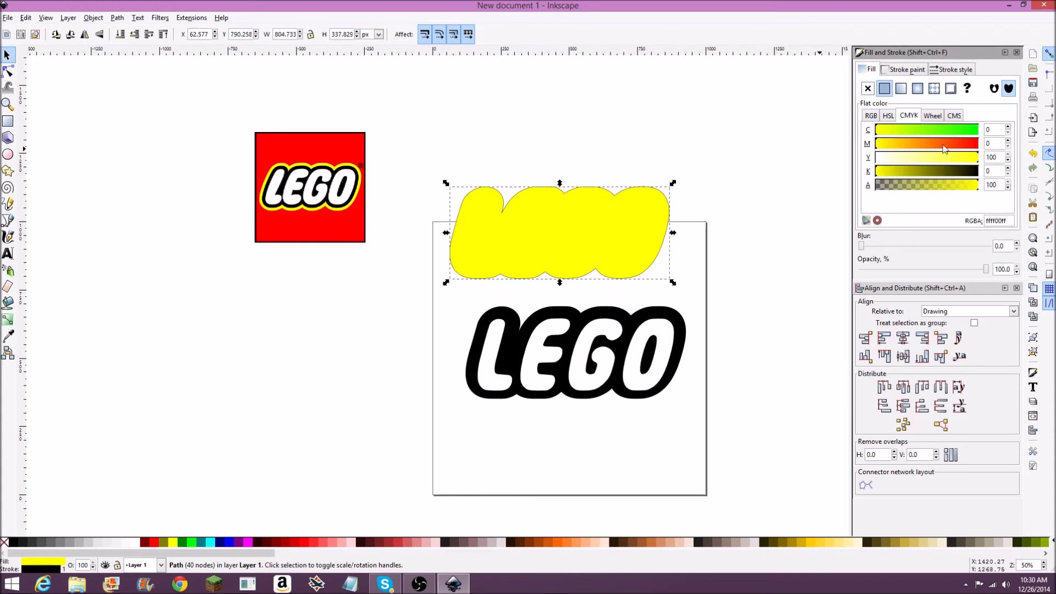
click(906, 69)
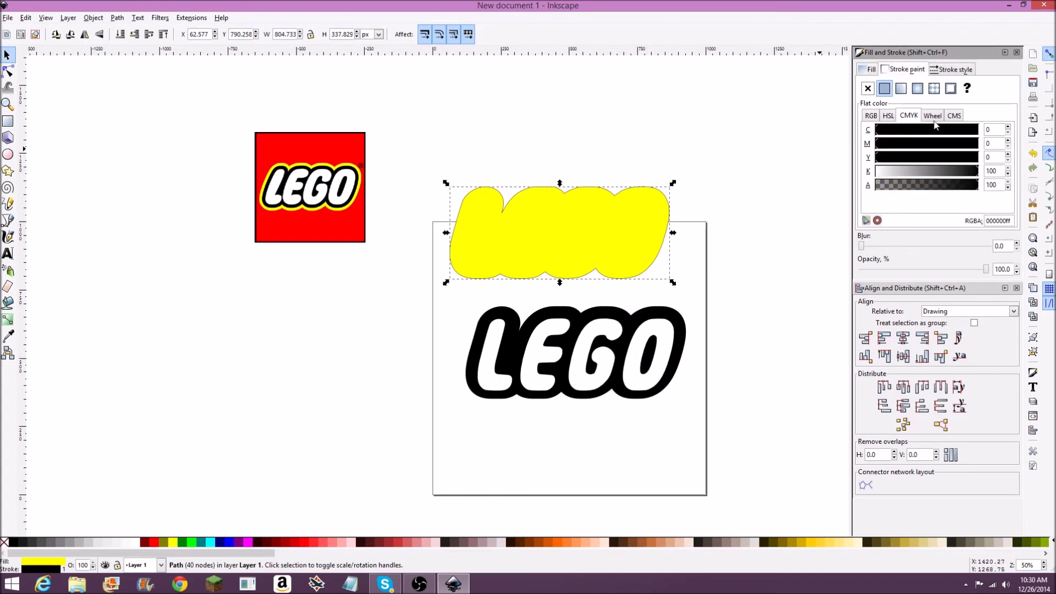
mouse_move(886, 163)
mouse_down()
mouse_move(984, 159)
mouse_move(845, 175)
mouse_up()
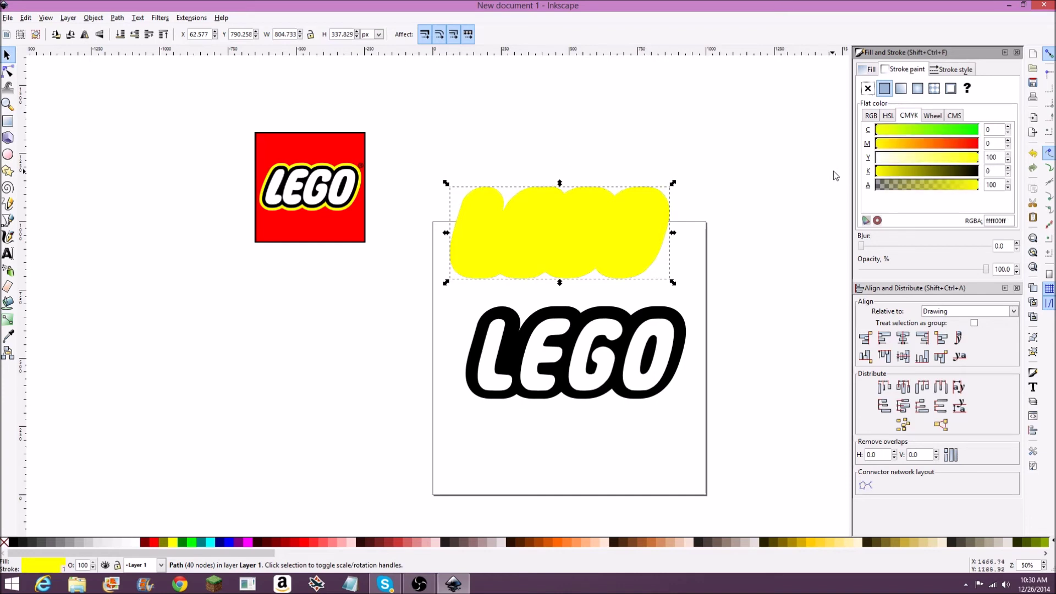
click(501, 157)
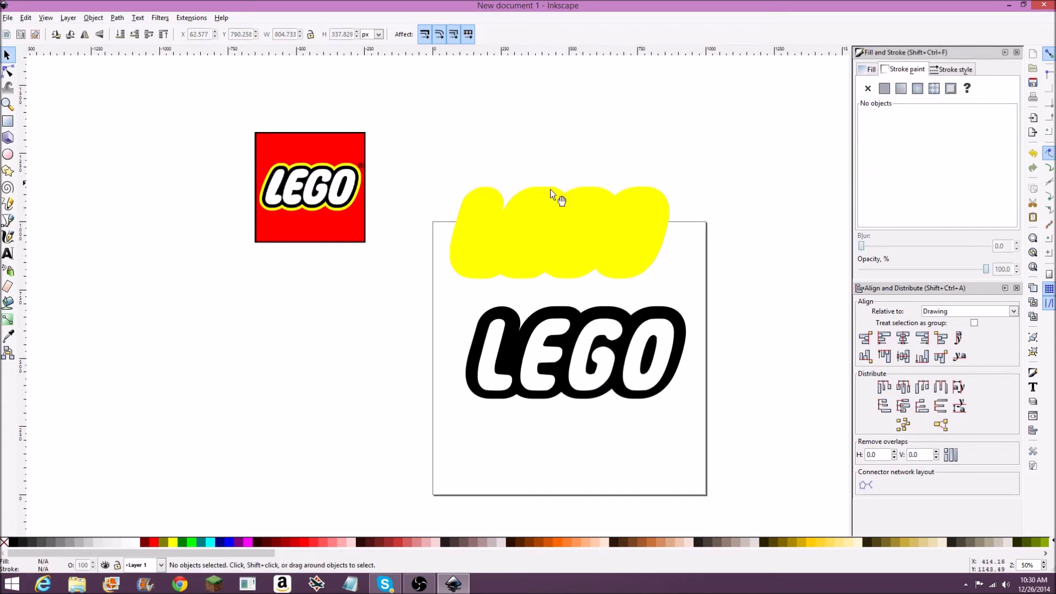
Set the yellow silhouette's stroke width to 20 px, move it, and lower it behind the white-lettered LEGO group.
click(549, 221)
click(951, 71)
text(20)
key(Return)
drag(607, 217, 606, 190)
key(Page_Down)
Select the yellow silhouette below the LEGO group and widen its stroke to 40 px.
click(607, 317)
click(619, 330)
triple_click(932, 86)
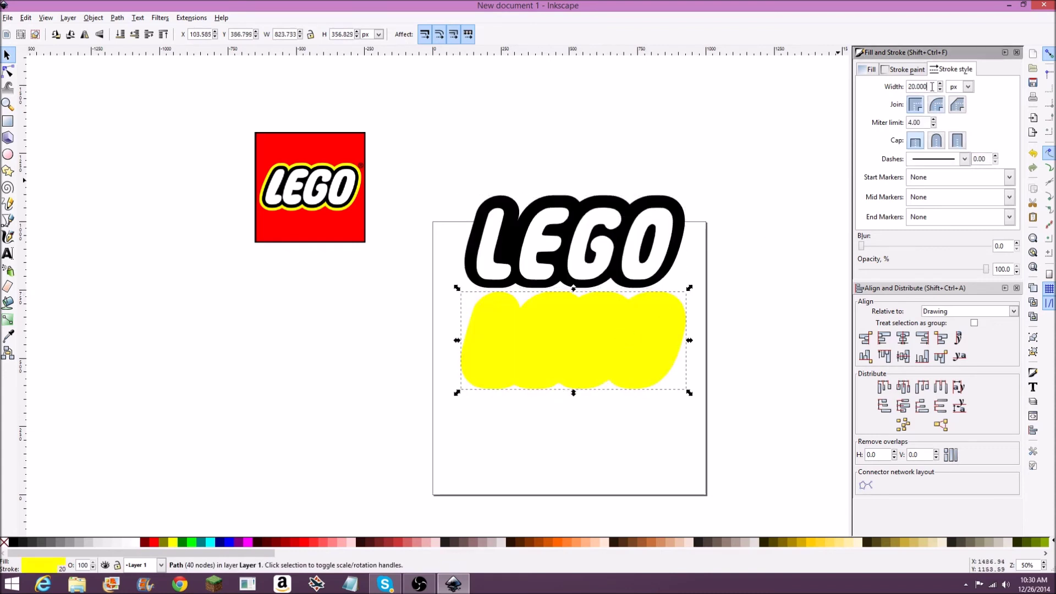
text(40)
key(Return)
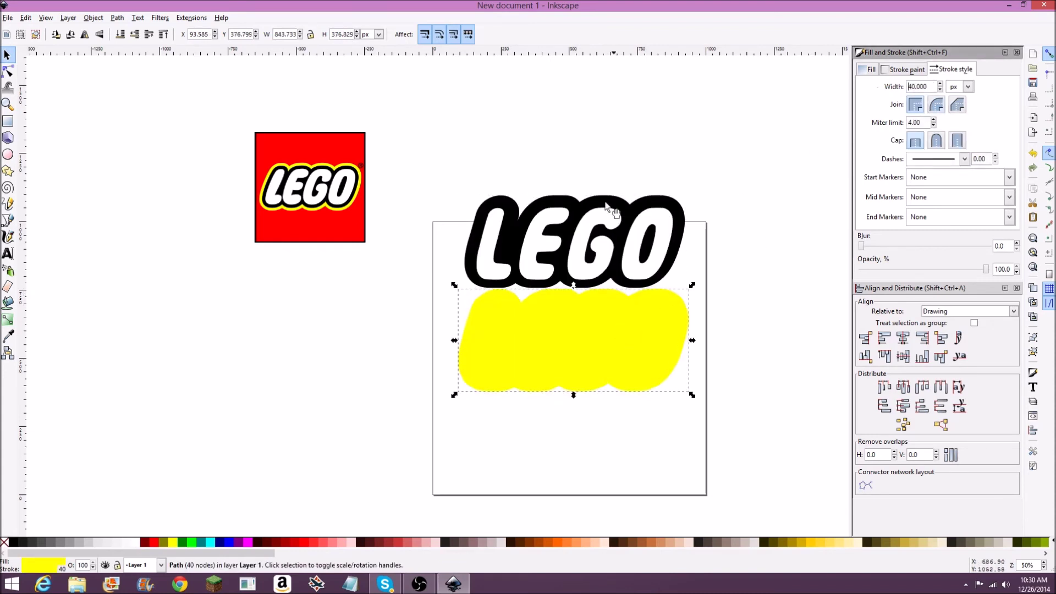
Test the LEGO group over the yellow silhouette, and align the centres of both objects horizontally and vertically.
mouse_move(600, 205)
mouse_down()
mouse_move(608, 302)
mouse_move(599, 312)
mouse_move(601, 303)
mouse_up()
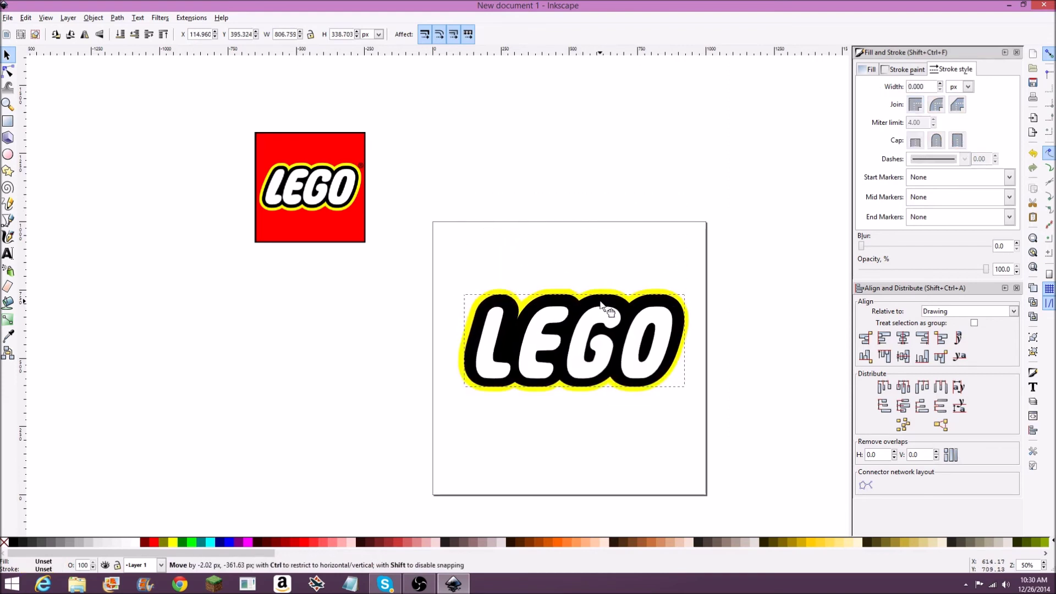
drag(600, 303, 609, 214)
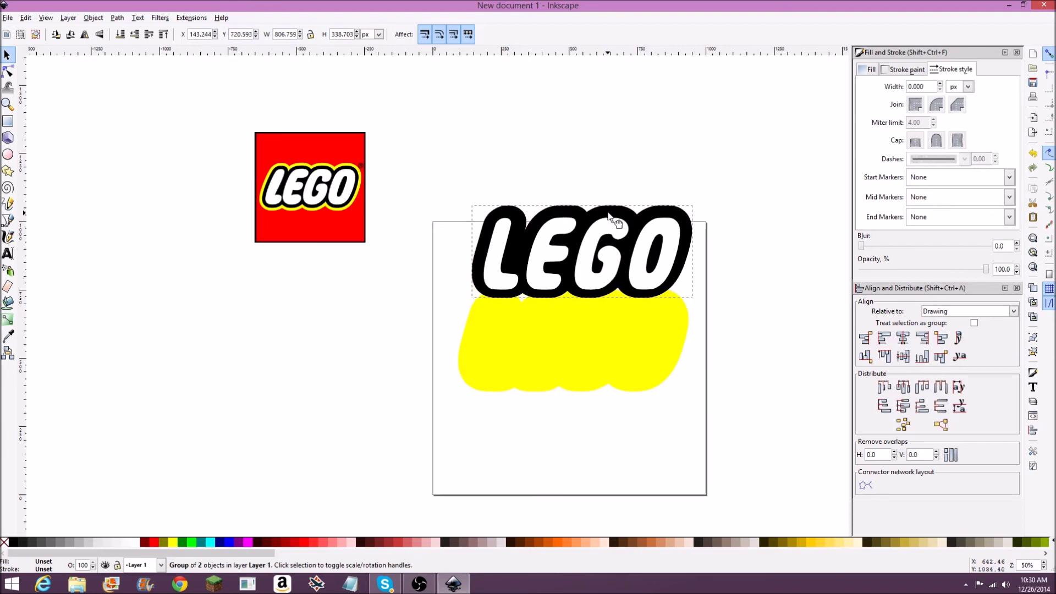
click(603, 334)
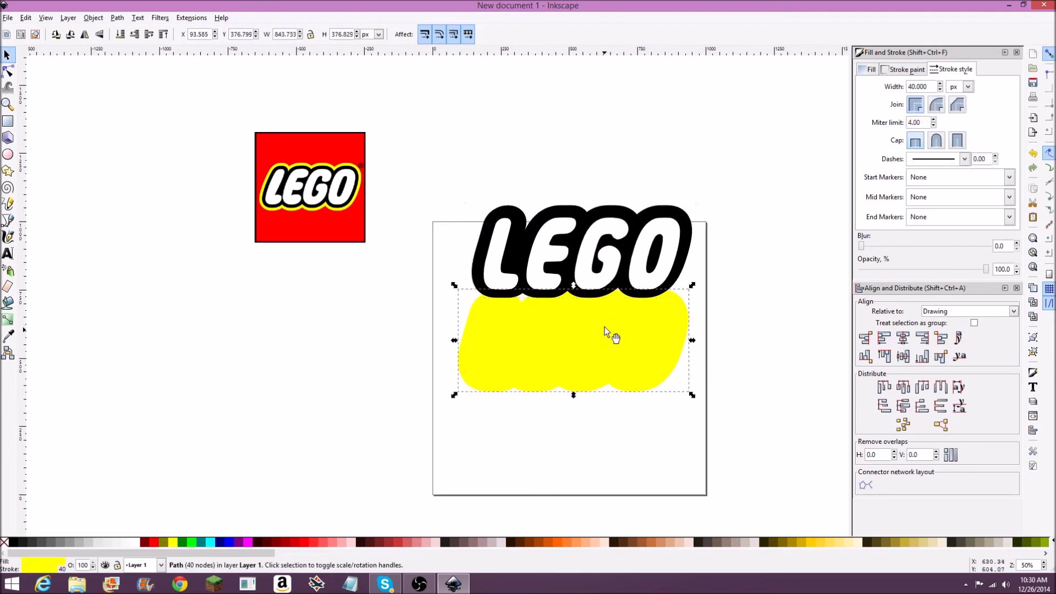
shift+click(603, 214)
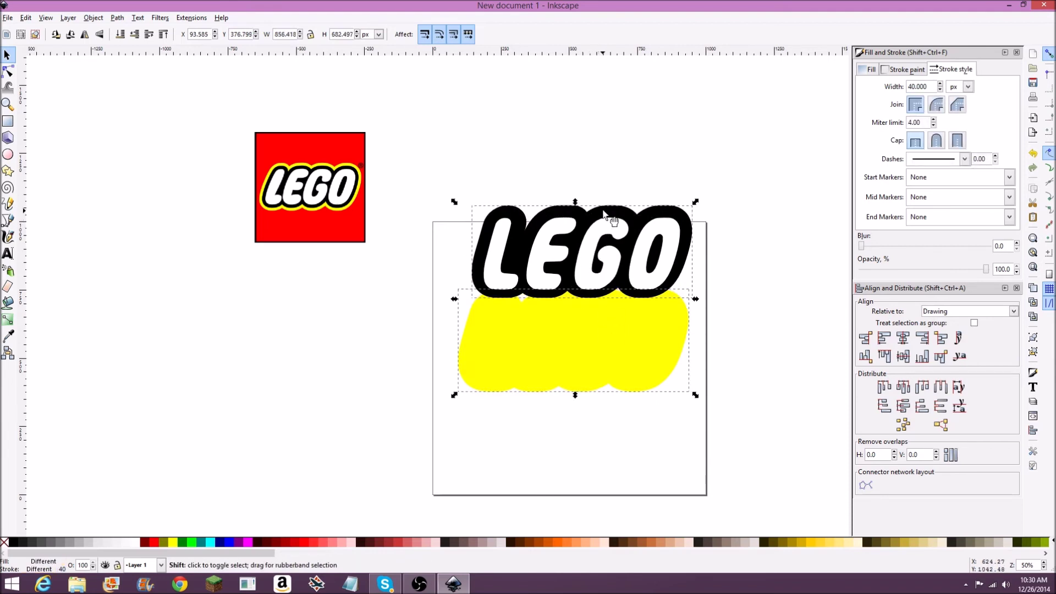
click(902, 338)
click(904, 356)
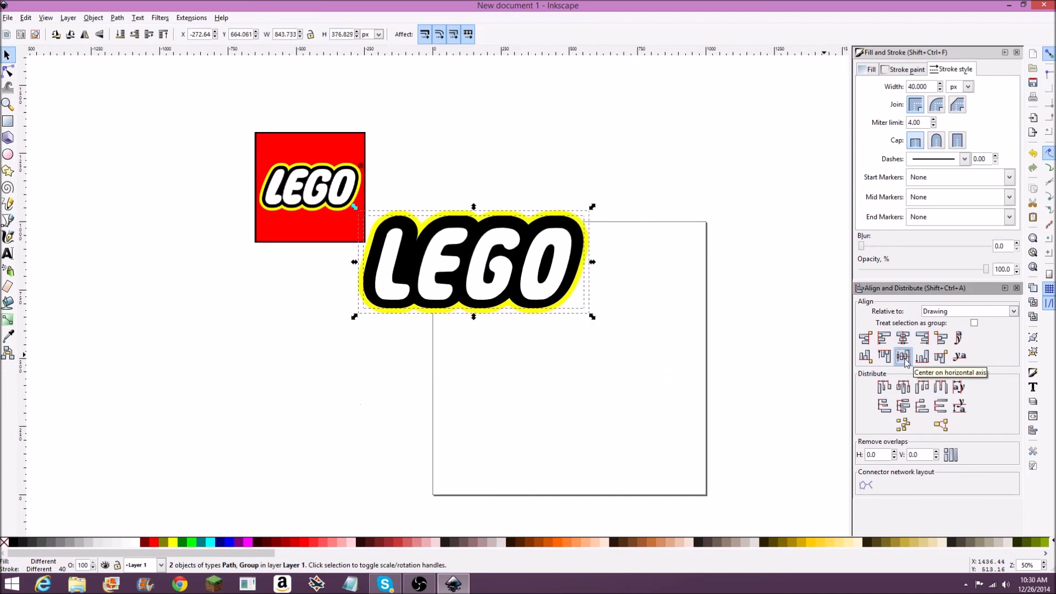
Group the LEGO lettering with its yellow silhouette and move the group onto the page.
key(ctrl+g)
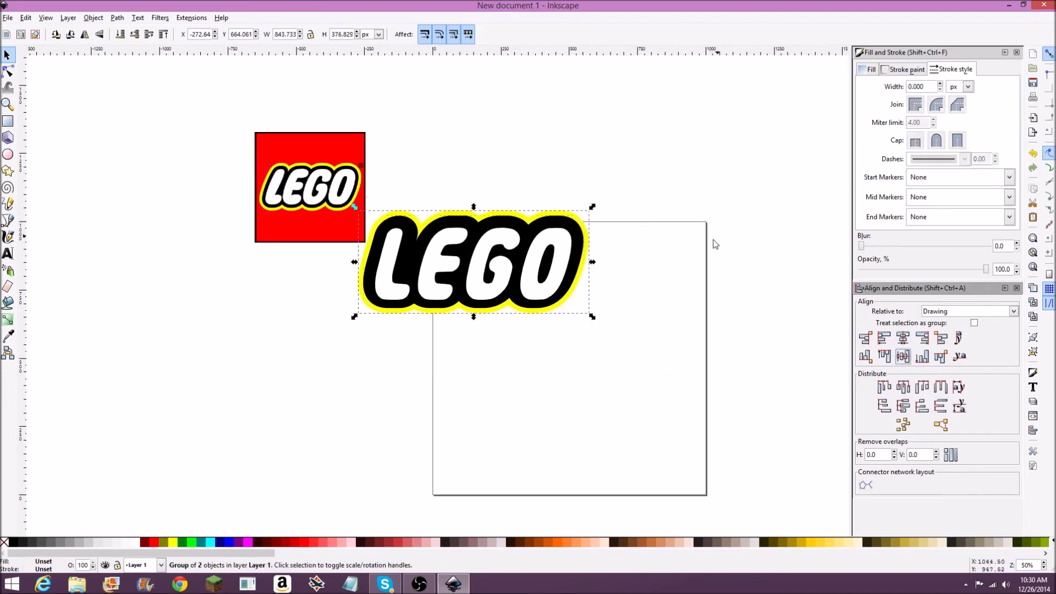
drag(498, 265, 604, 348)
scroll(660, 209, down, 3)
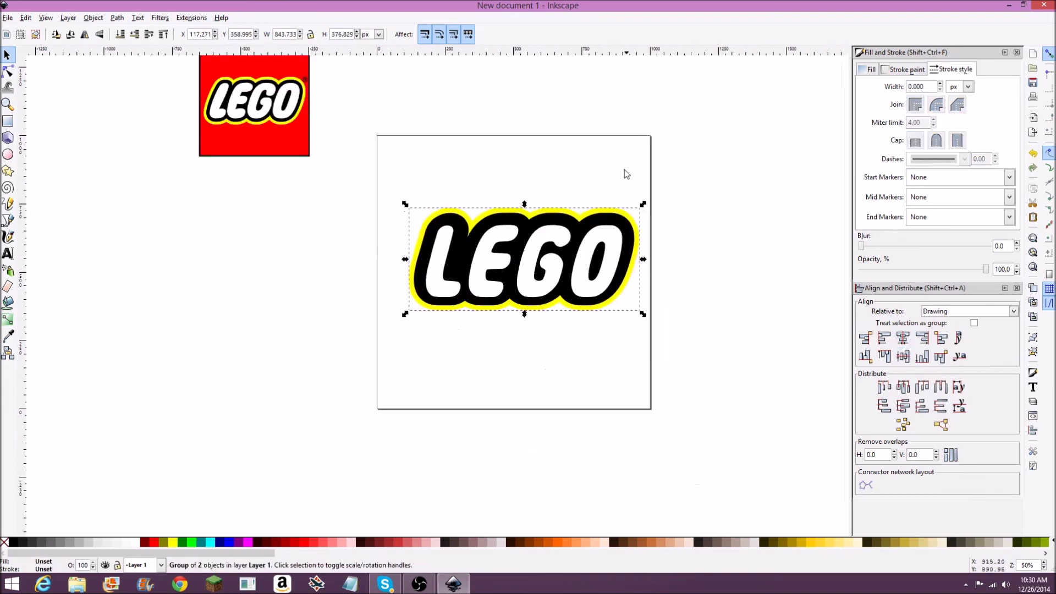
click(577, 181)
scroll(581, 188, up, 1)
scroll(581, 188, left, 1)
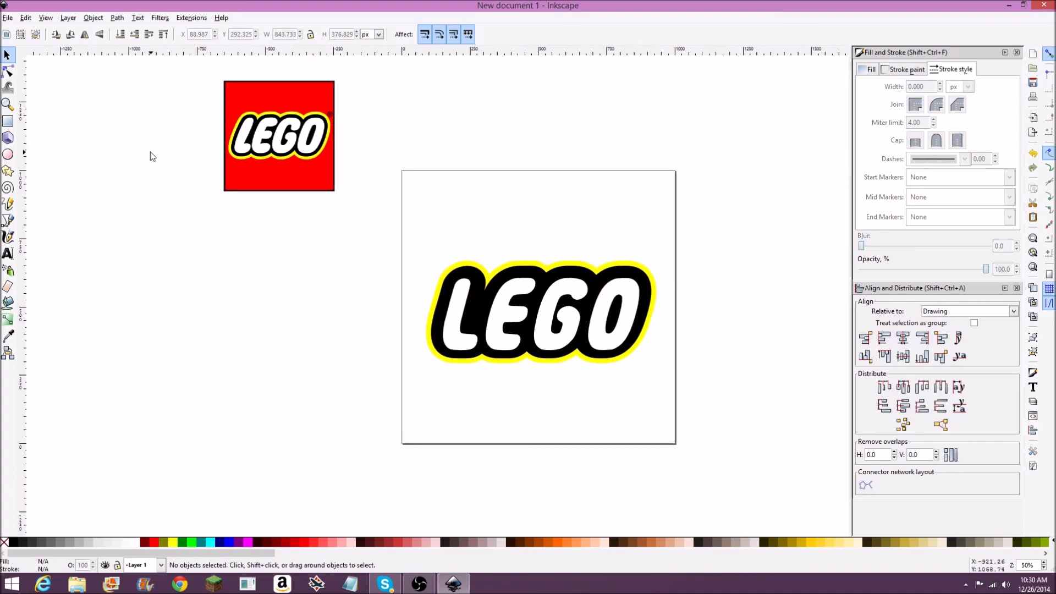
Draw a square about 1004 px wide over the page, starting at the page's upper-left corner.
click(8, 122)
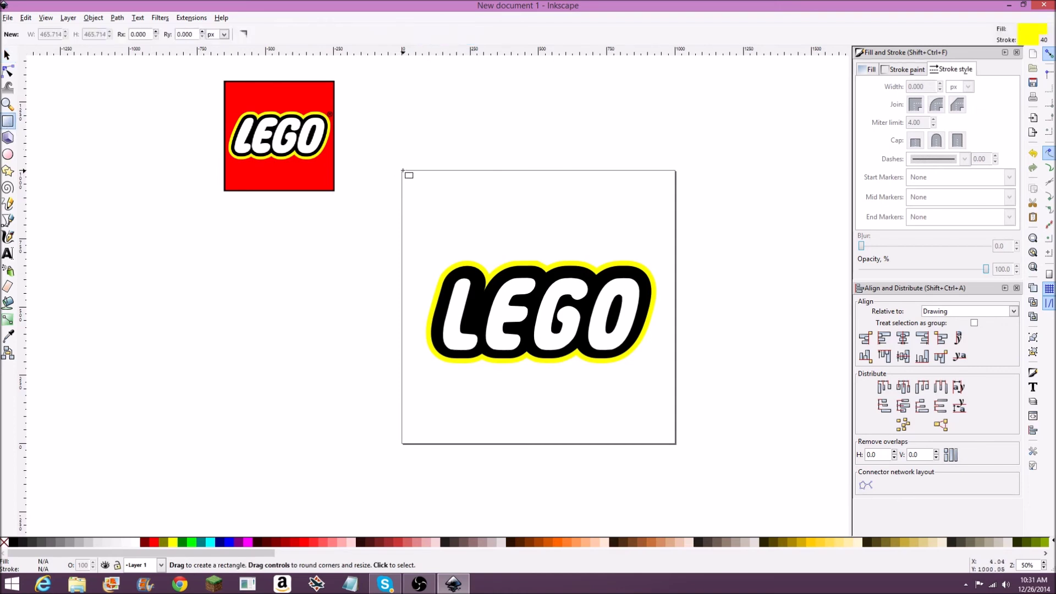
key(ctrl)
drag(402, 171, 680, 455)
click(7, 55)
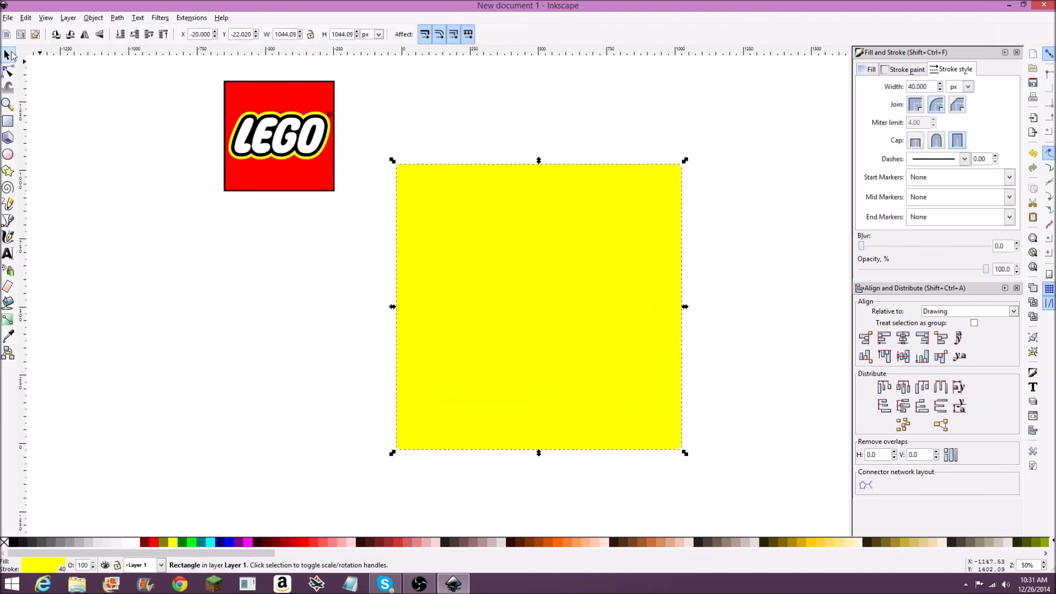
Give the yellow square a black stroke (K 100), 10 px wide, with mitered corner joins.
click(910, 70)
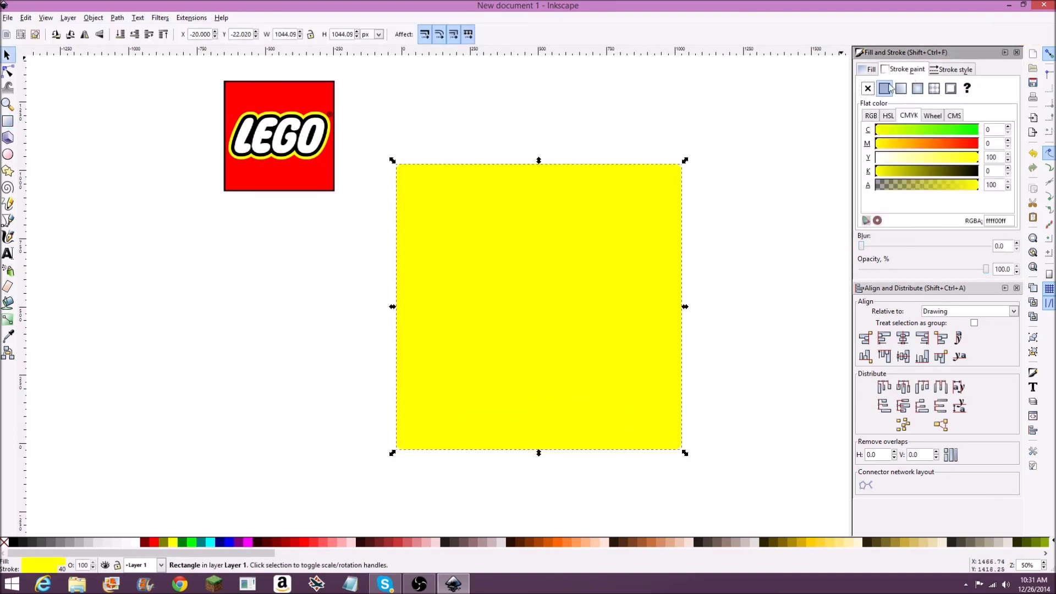
drag(945, 175, 998, 179)
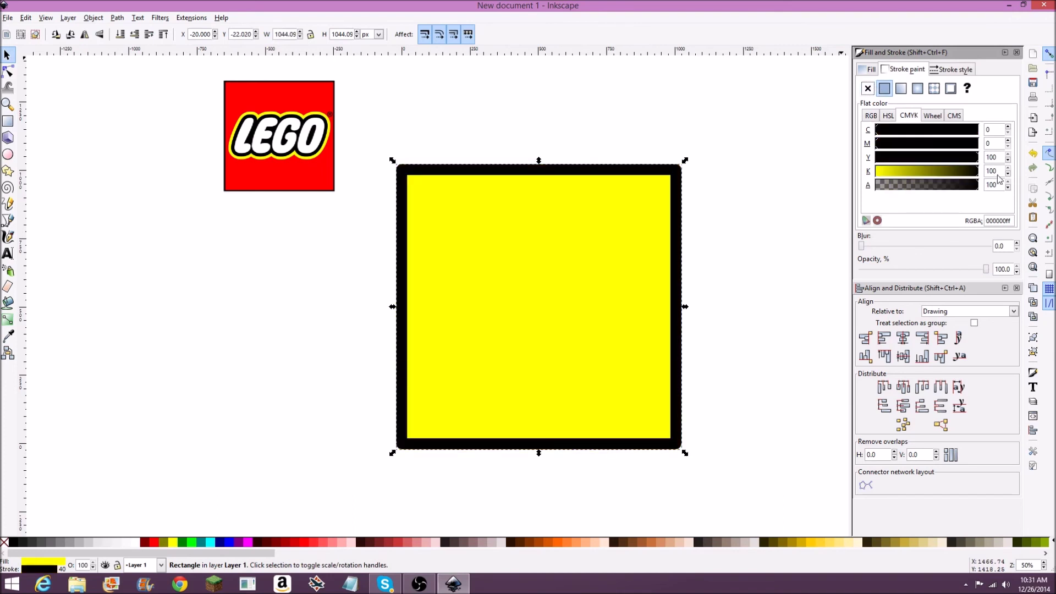
click(944, 69)
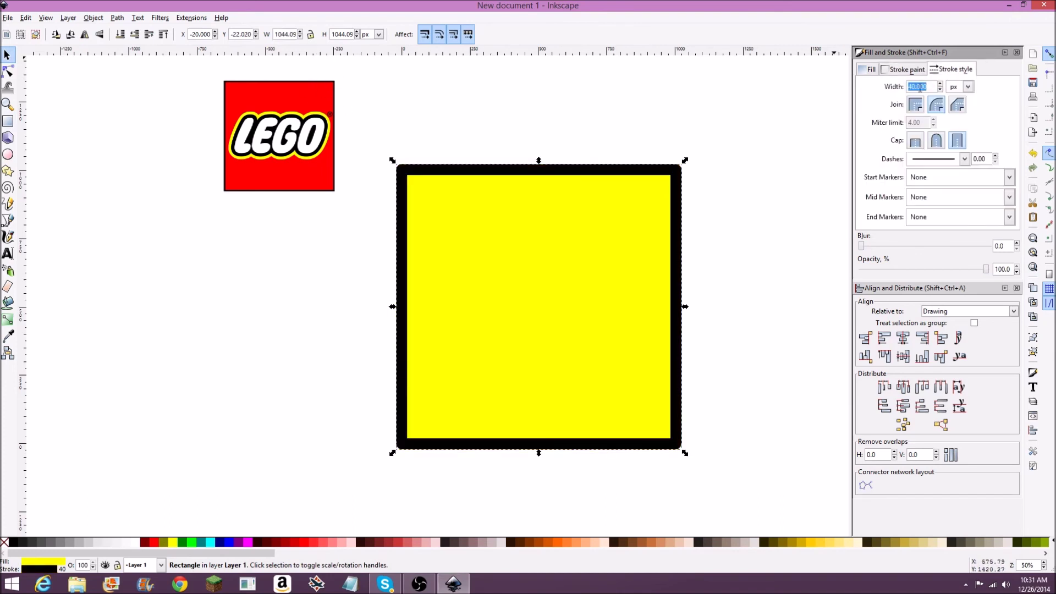
text(10)
key(Return)
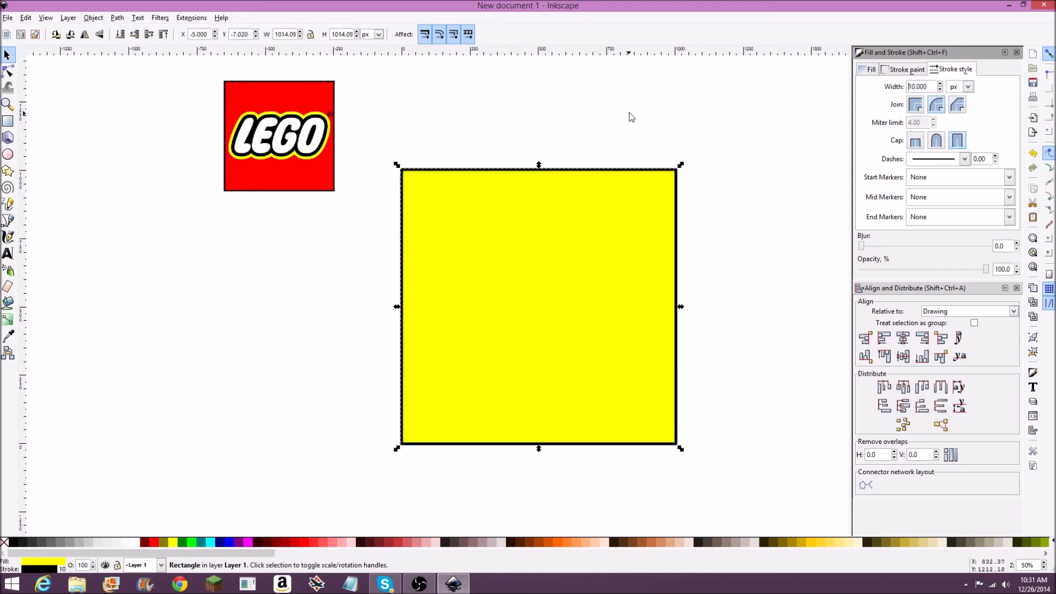
click(608, 146)
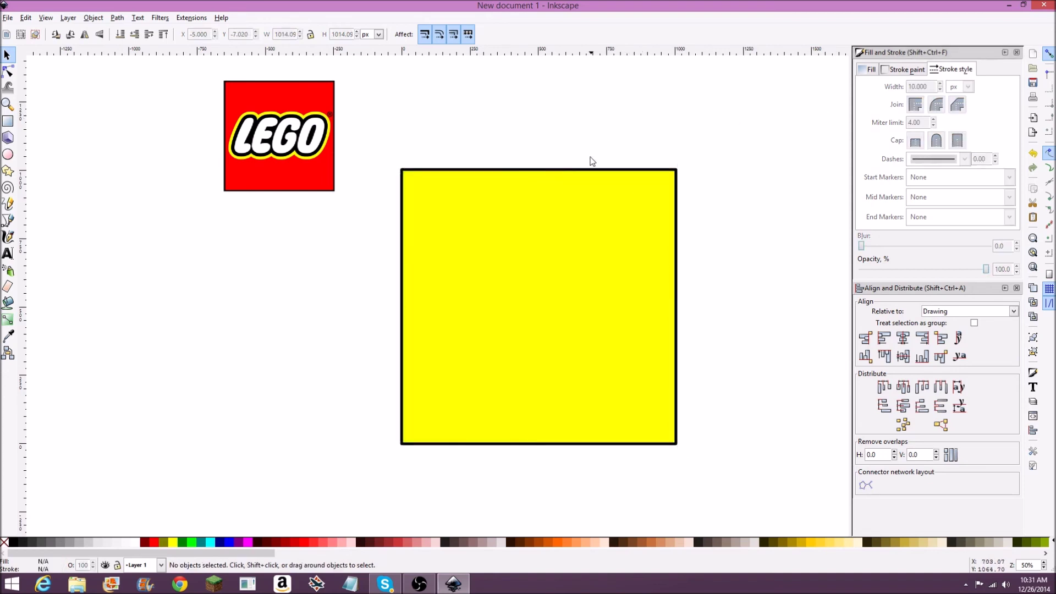
click(599, 177)
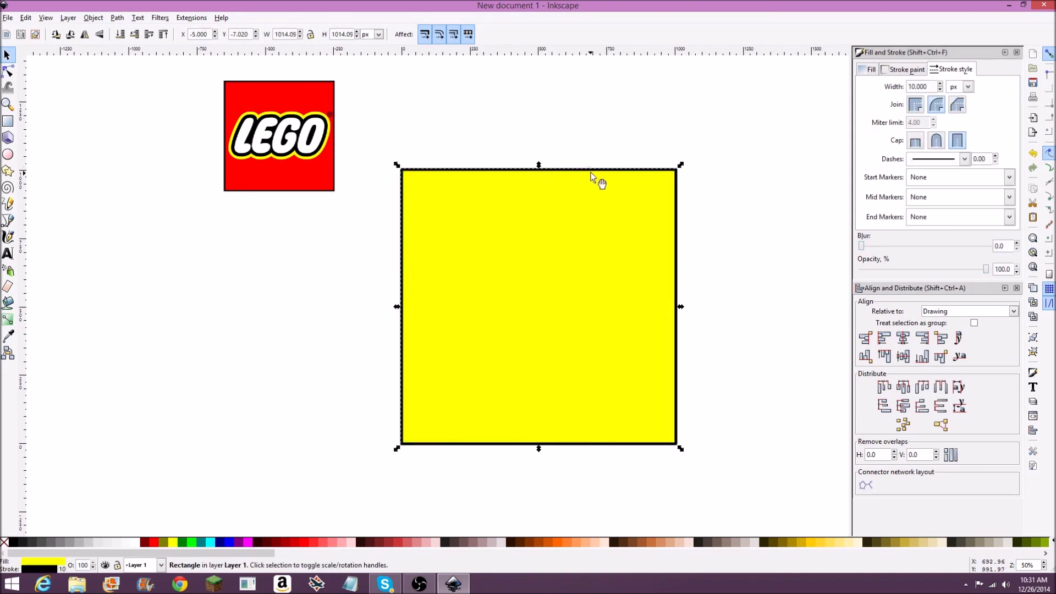
click(915, 106)
Enlarge the reference logo image to inspect it, reduce it to about 565 px square, and place it beside the page.
click(327, 140)
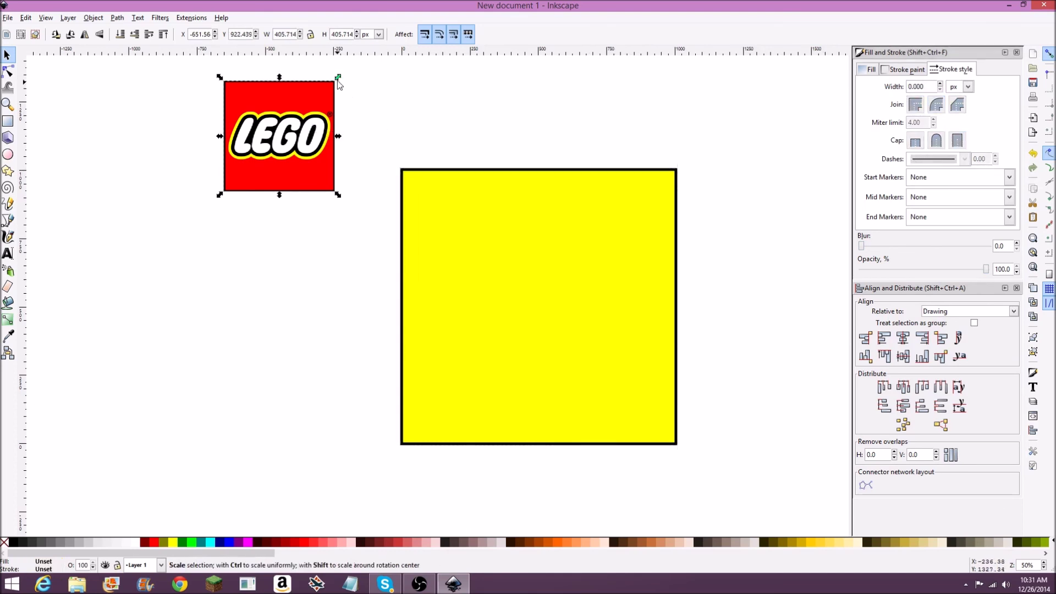
drag(337, 195, 717, 464)
click(724, 139)
click(537, 85)
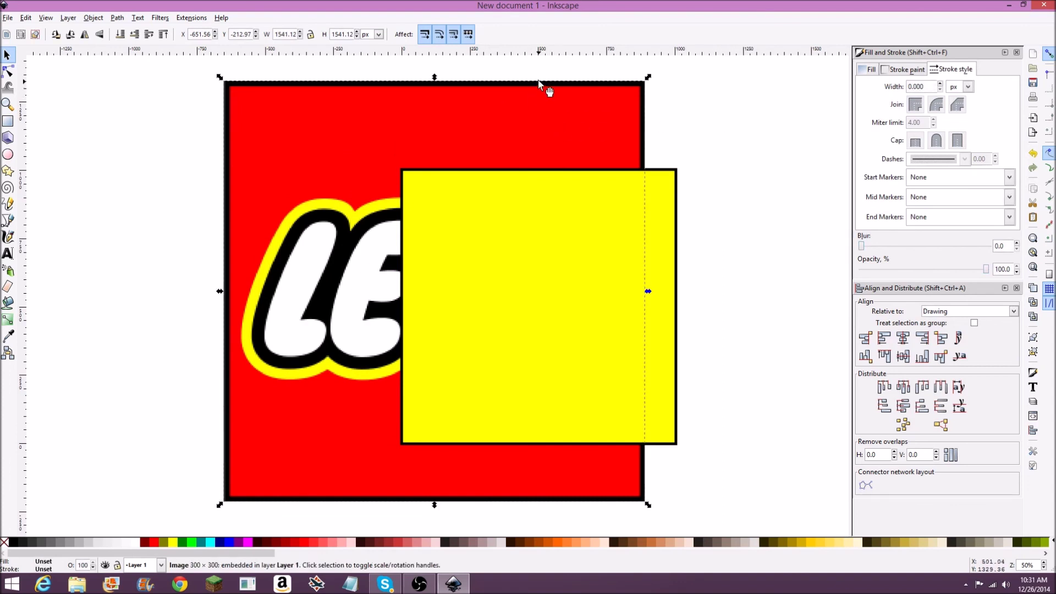
drag(642, 80, 379, 179)
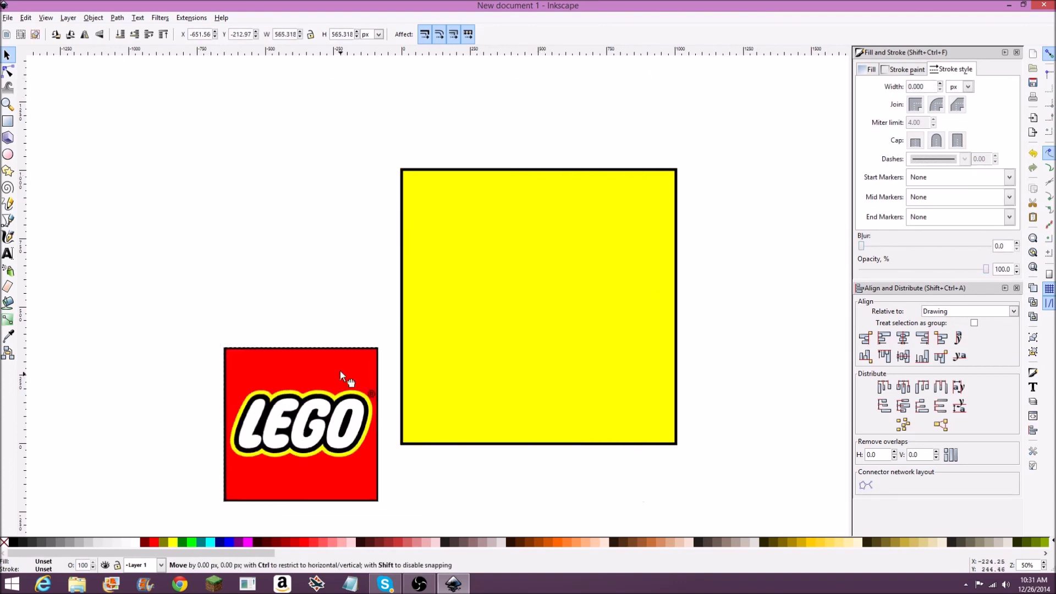
drag(340, 371, 307, 245)
click(400, 166)
Fill the large yellow square with the red #ff0000 picked from the reference image's background.
click(506, 240)
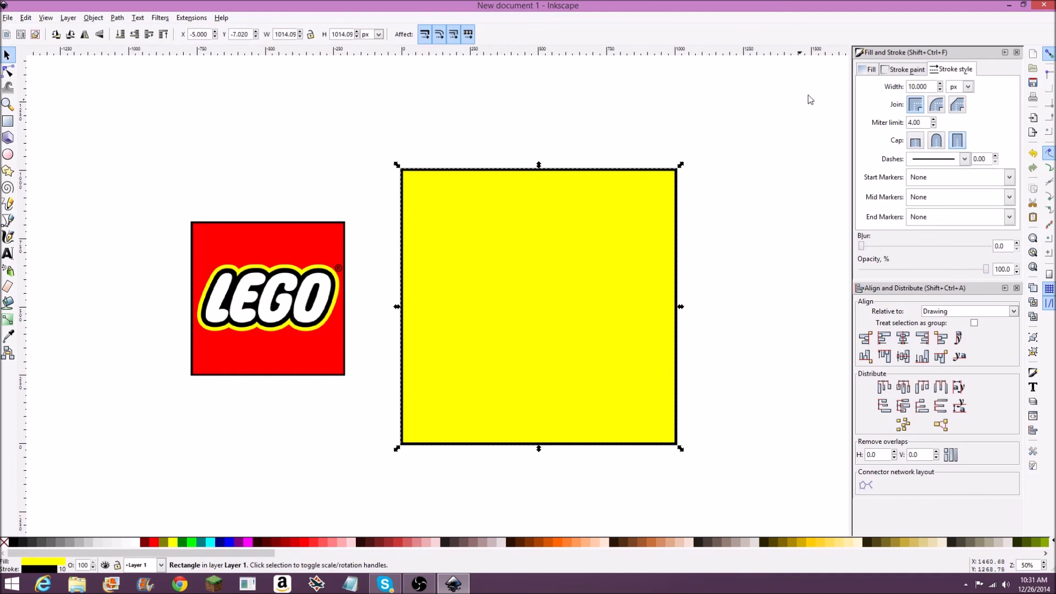
click(870, 70)
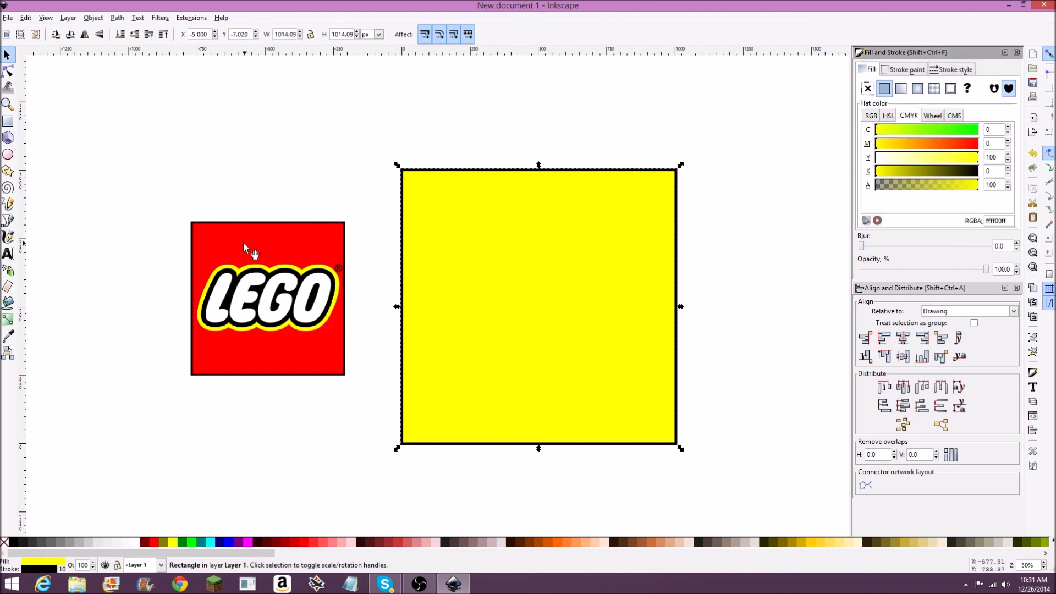
click(9, 336)
click(303, 245)
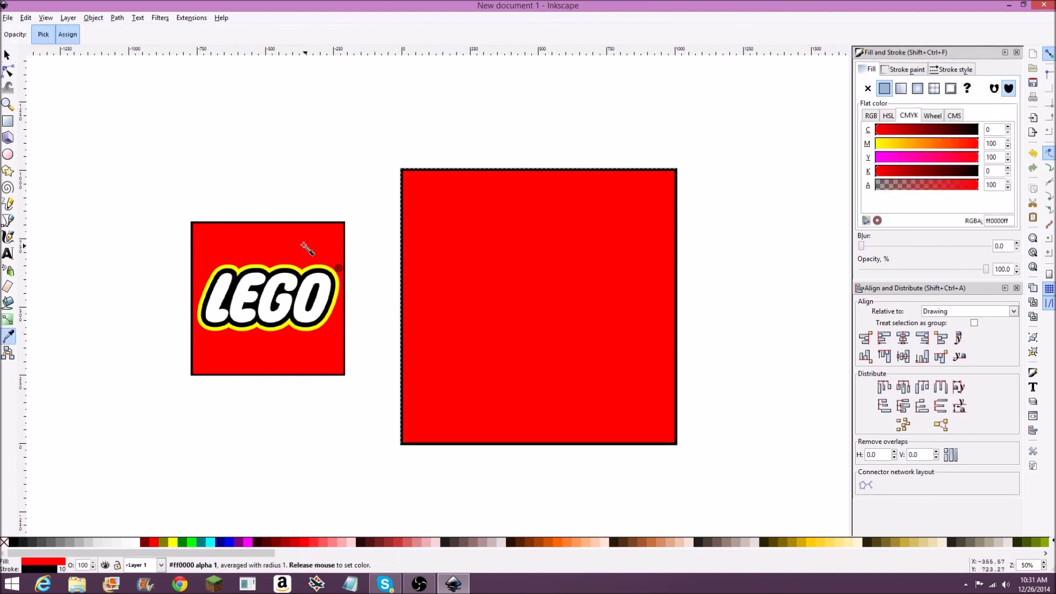
click(7, 55)
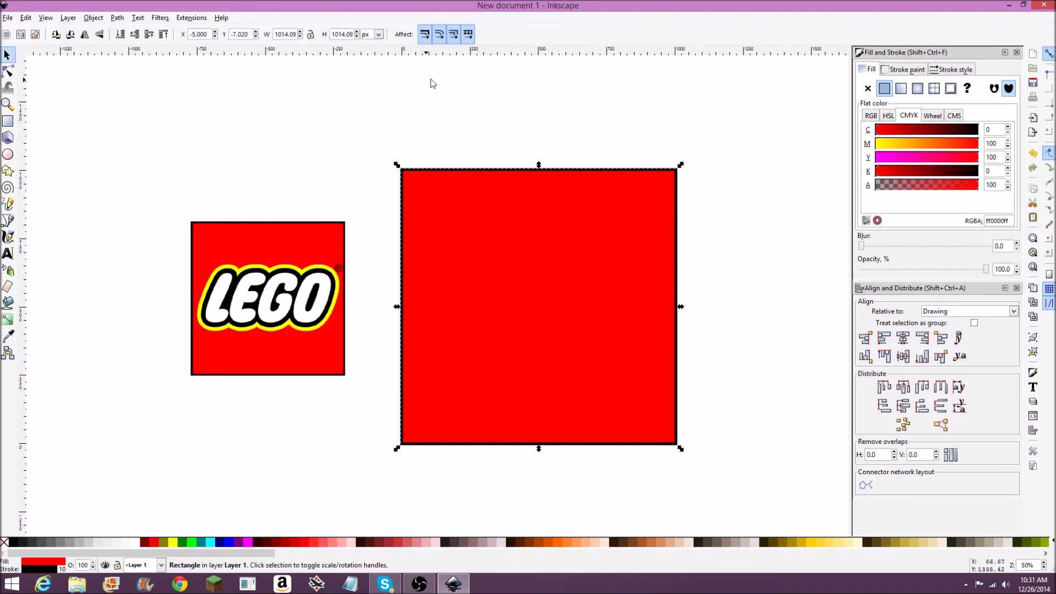
click(434, 82)
Position the large red square at X 0 and Y 0.
click(539, 172)
drag(210, 36, 188, 37)
text(0)
key(Return)
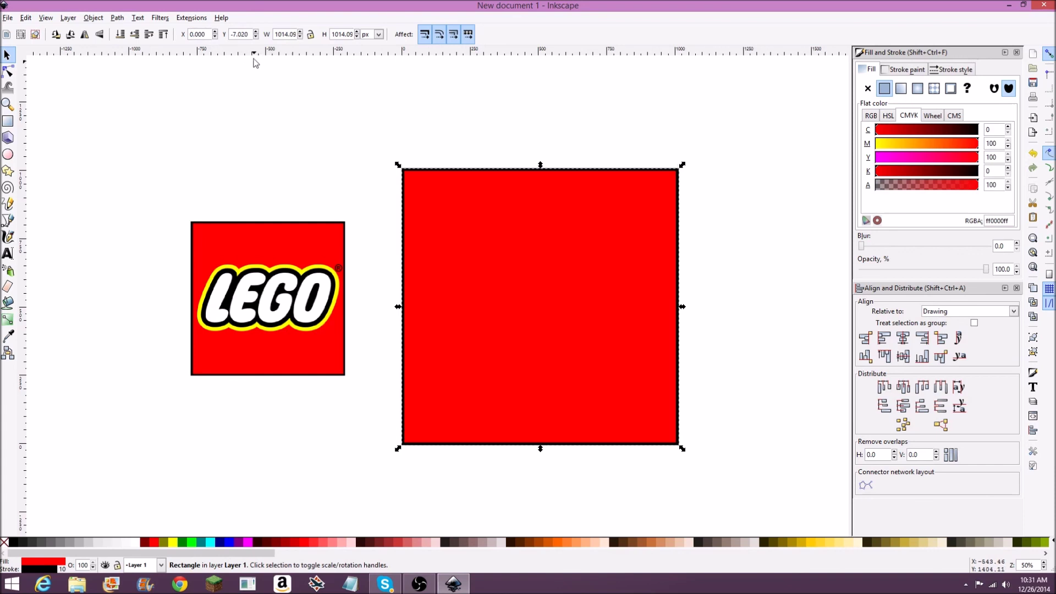
drag(252, 37, 320, 37)
text(0)
key(Return)
Set the large red square's width and height to 1000 px each.
text(1)
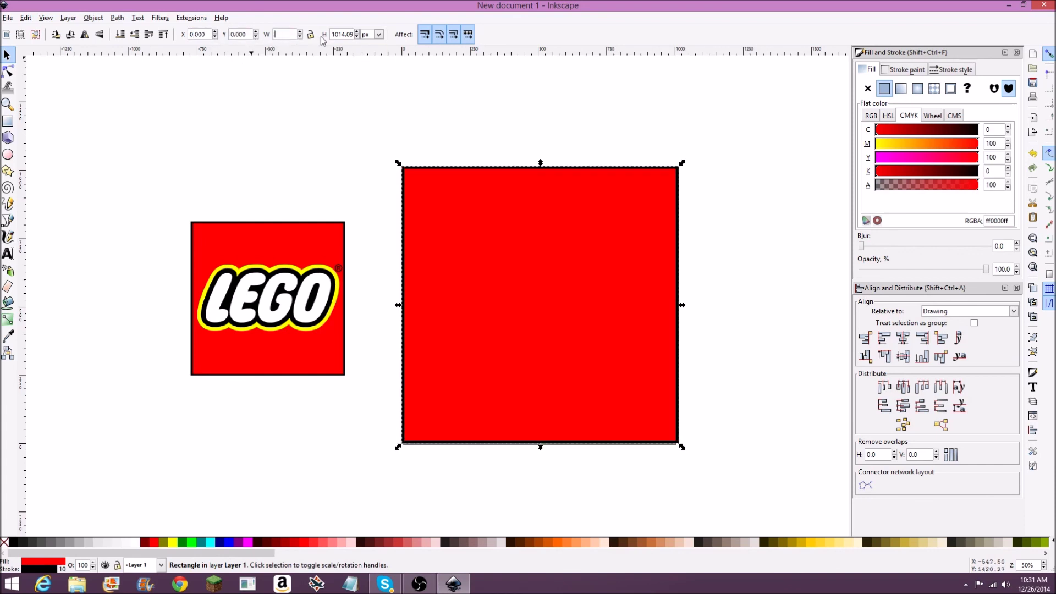
text(000)
key(Return)
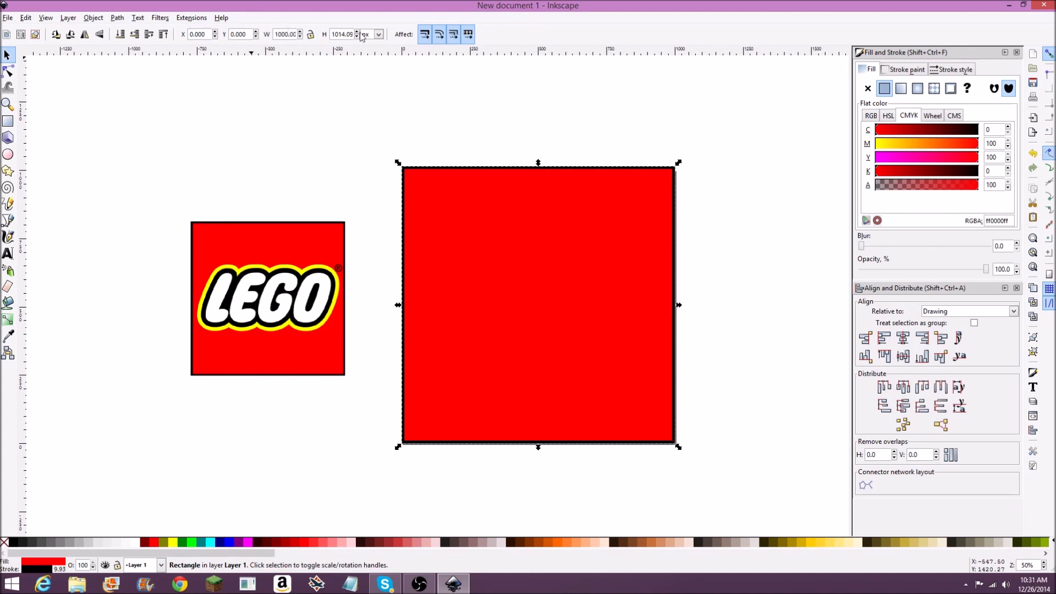
drag(338, 36, 384, 40)
text(1000)
key(Return)
click(742, 134)
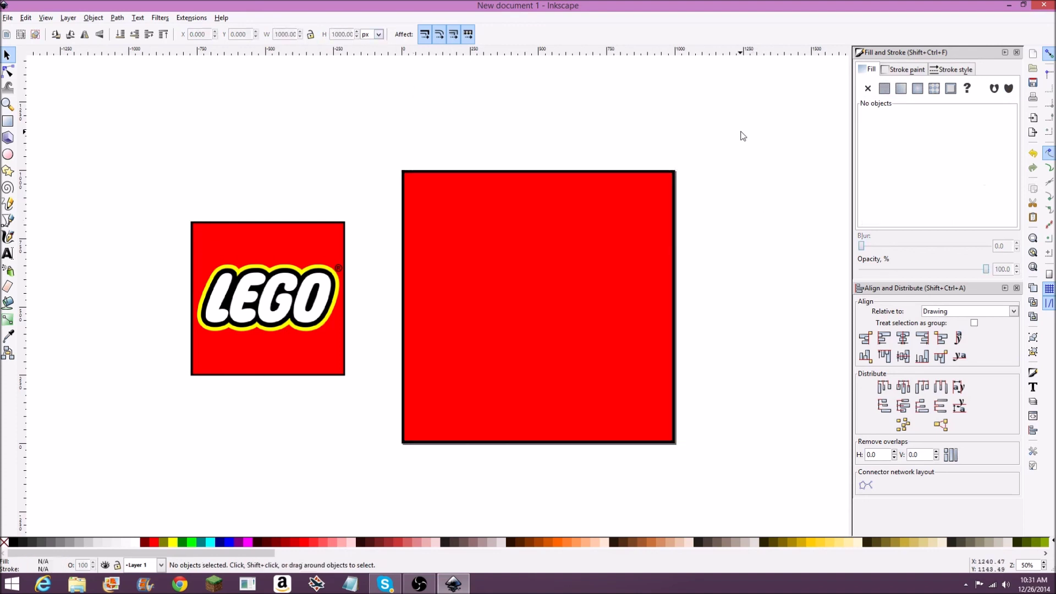
Send the large red square to the back, behind the LEGO lettering group.
click(650, 171)
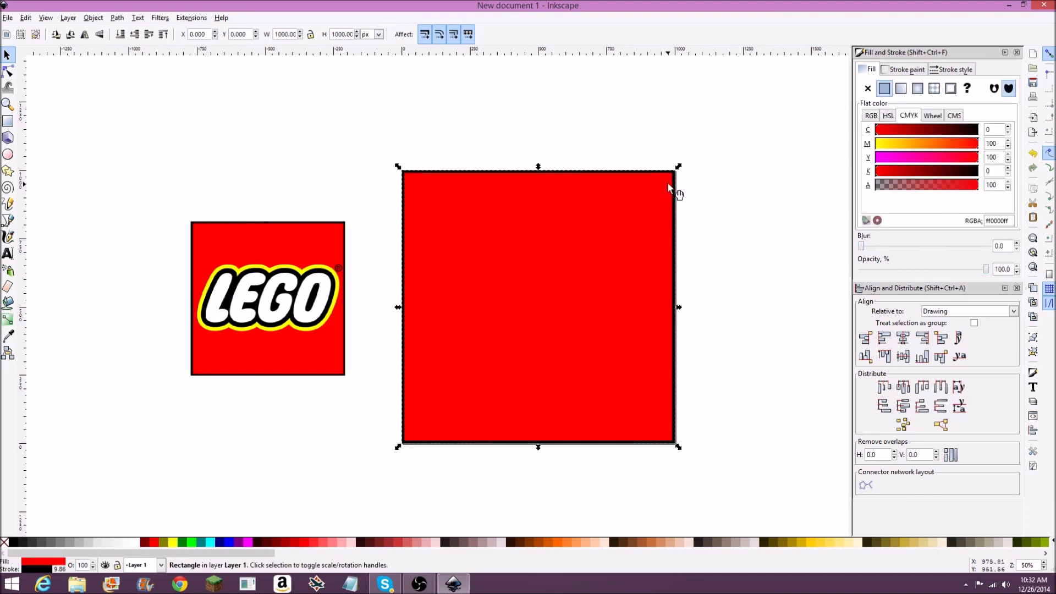
key(End)
click(711, 172)
Centre the LEGO lettering group and the large red square on each other horizontally and vertically, relative to the drawing.
click(589, 268)
shift+click(575, 172)
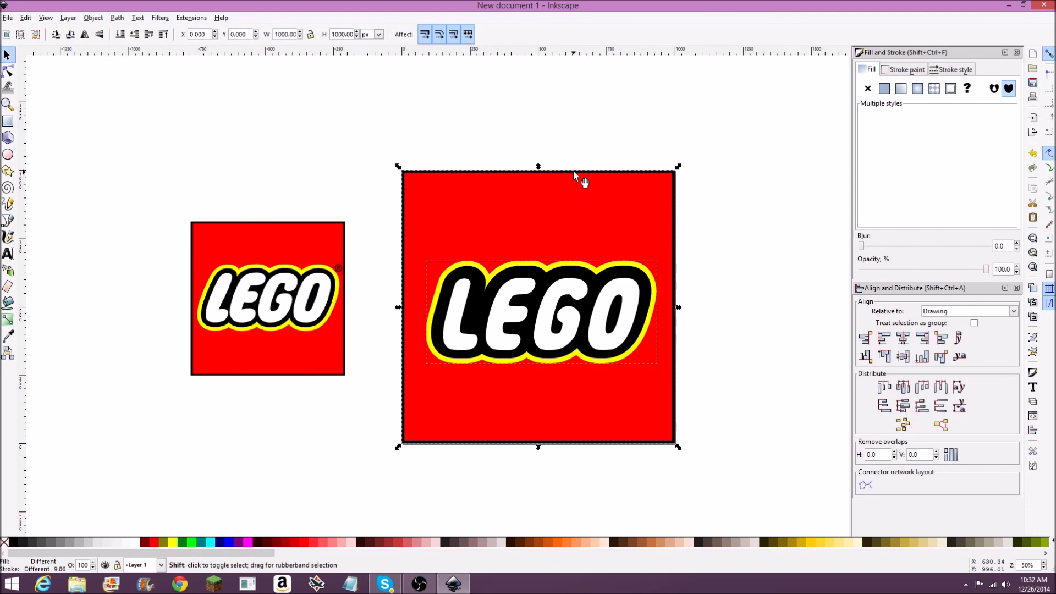
click(903, 338)
click(903, 355)
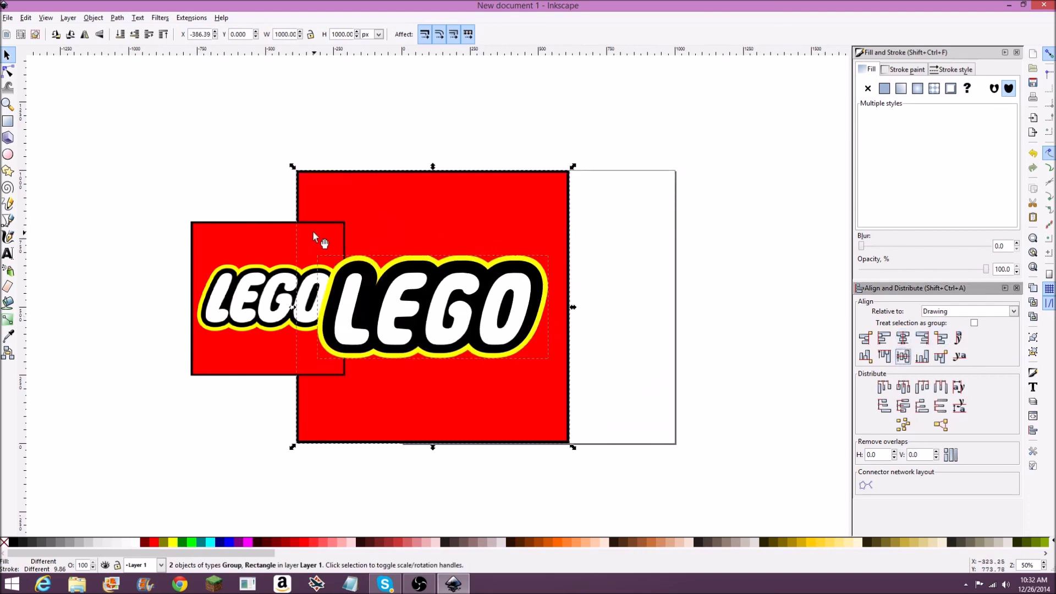
Group the LEGO lettering with the red square and set the group's X position to 0.
key(ctrl+g)
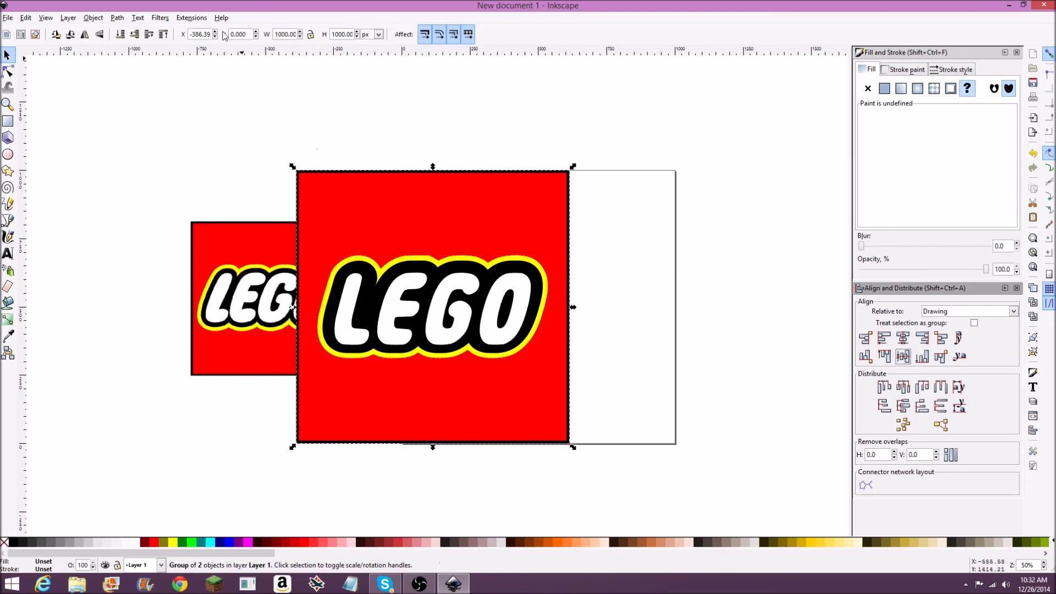
triple_click(191, 34)
text(0)
key(Return)
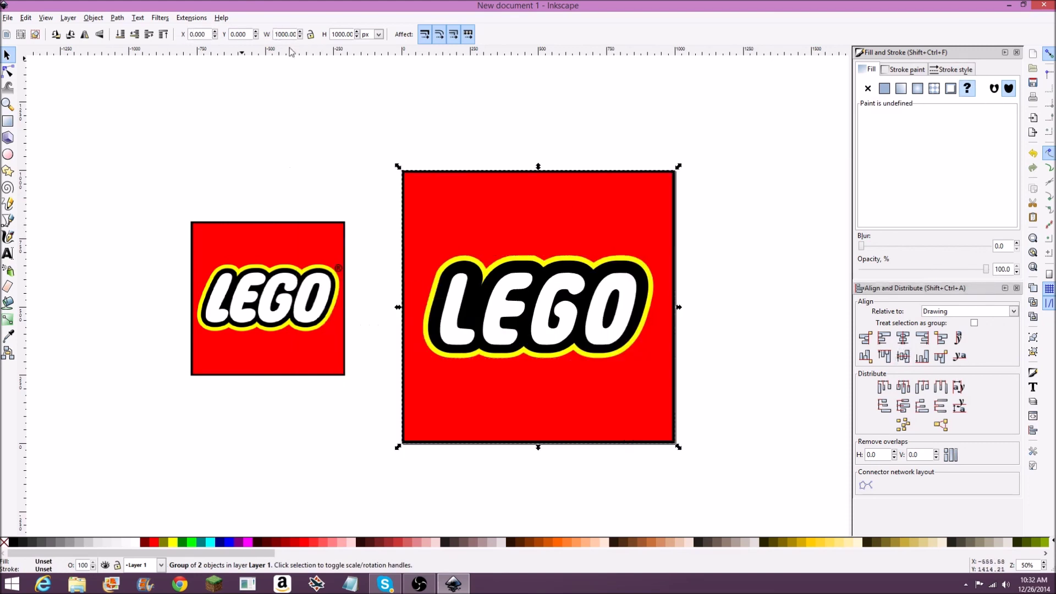
click(464, 105)
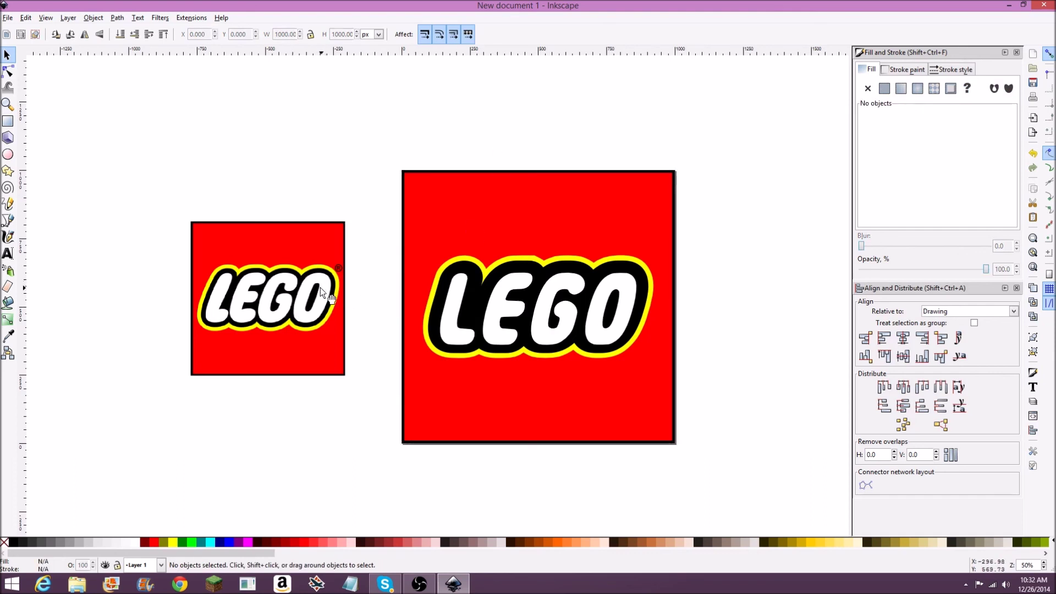
click(593, 302)
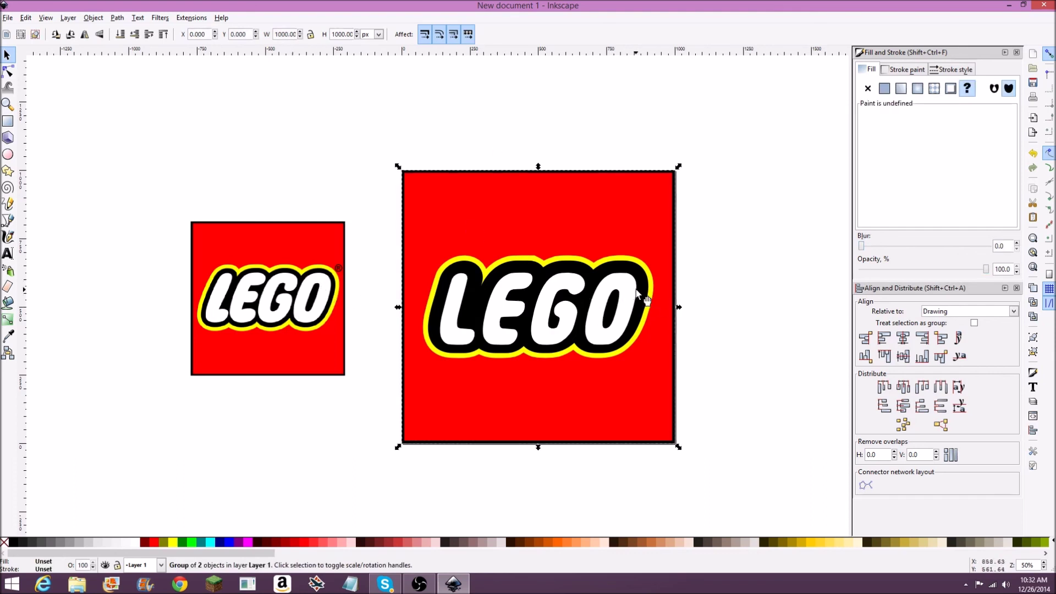
click(718, 245)
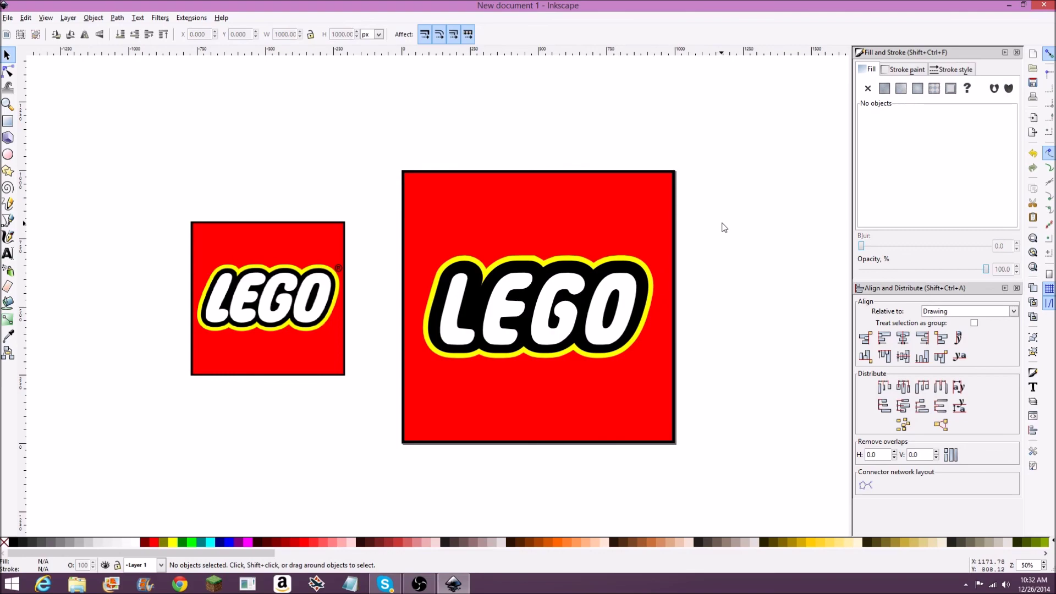